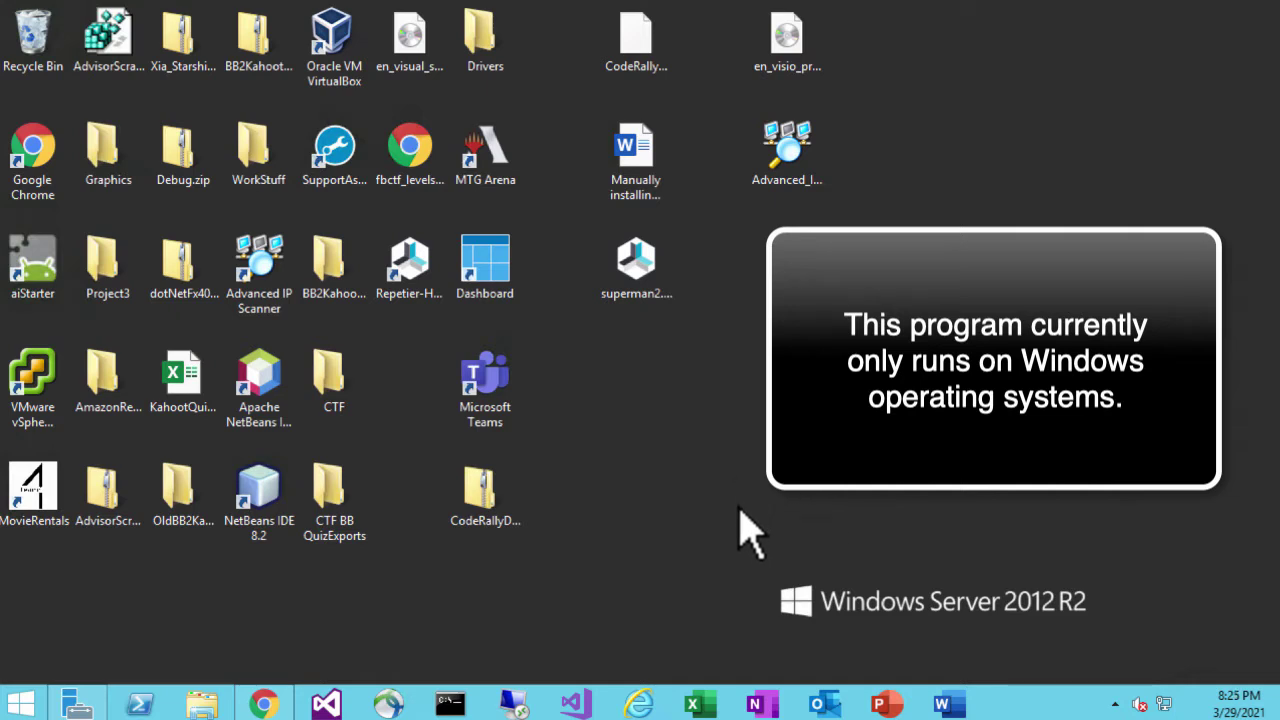
# Step: Restore the minimized Chrome window from the taskbar
pyautogui.click(263, 704)
# Step: Download Canvas2KahootPortableV1.0.zip from the Box Canvas2Kahoot folder, then minimize Chrome
pyautogui.click(150, 20)
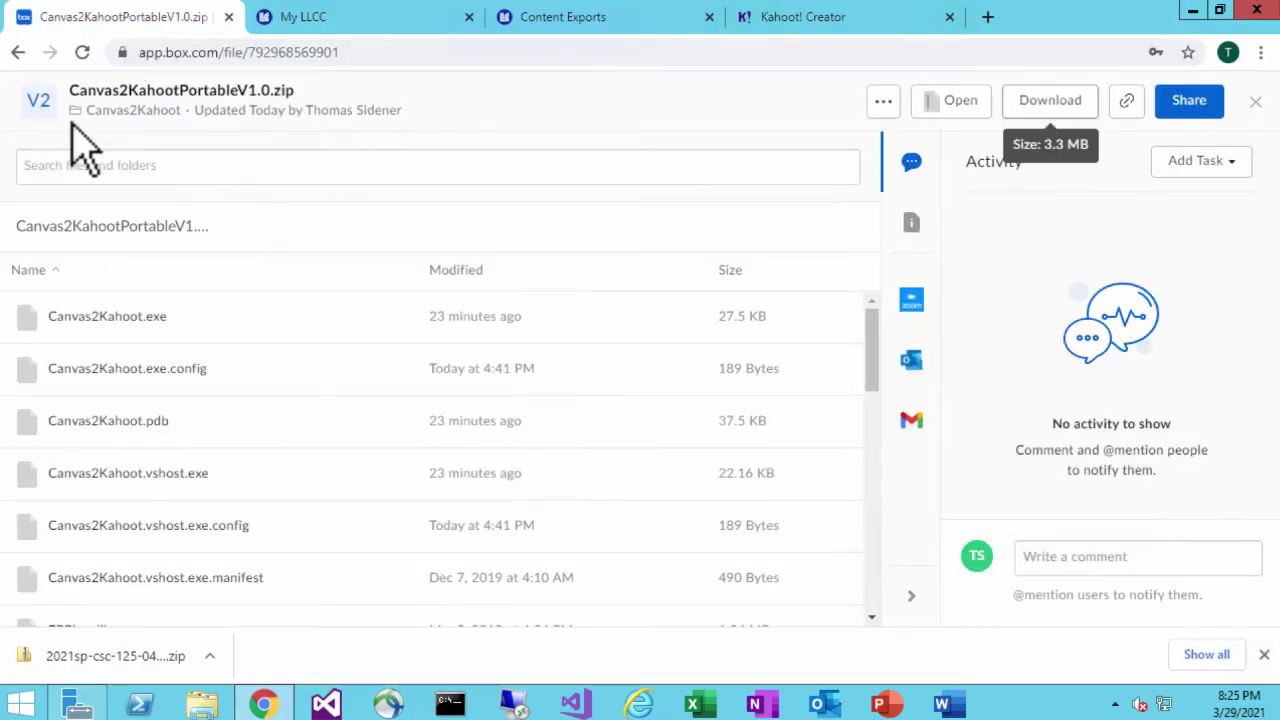
pyautogui.click(18, 52)
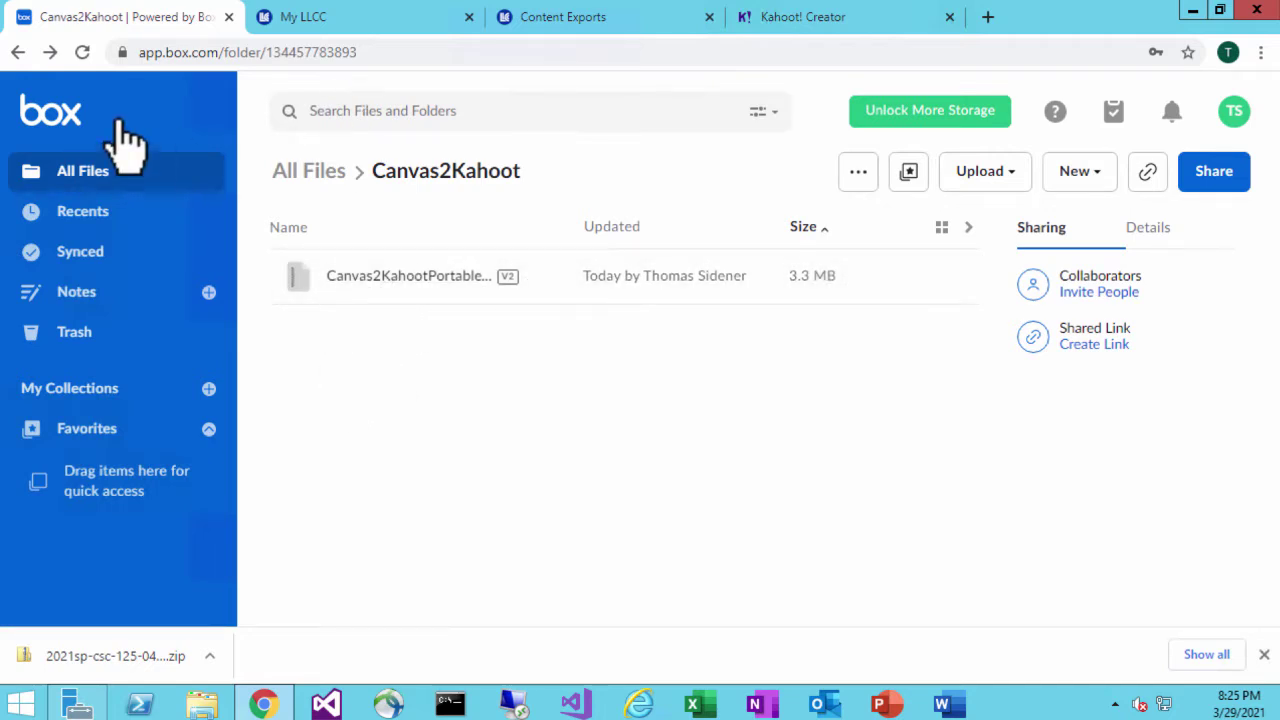
pyautogui.click(390, 277)
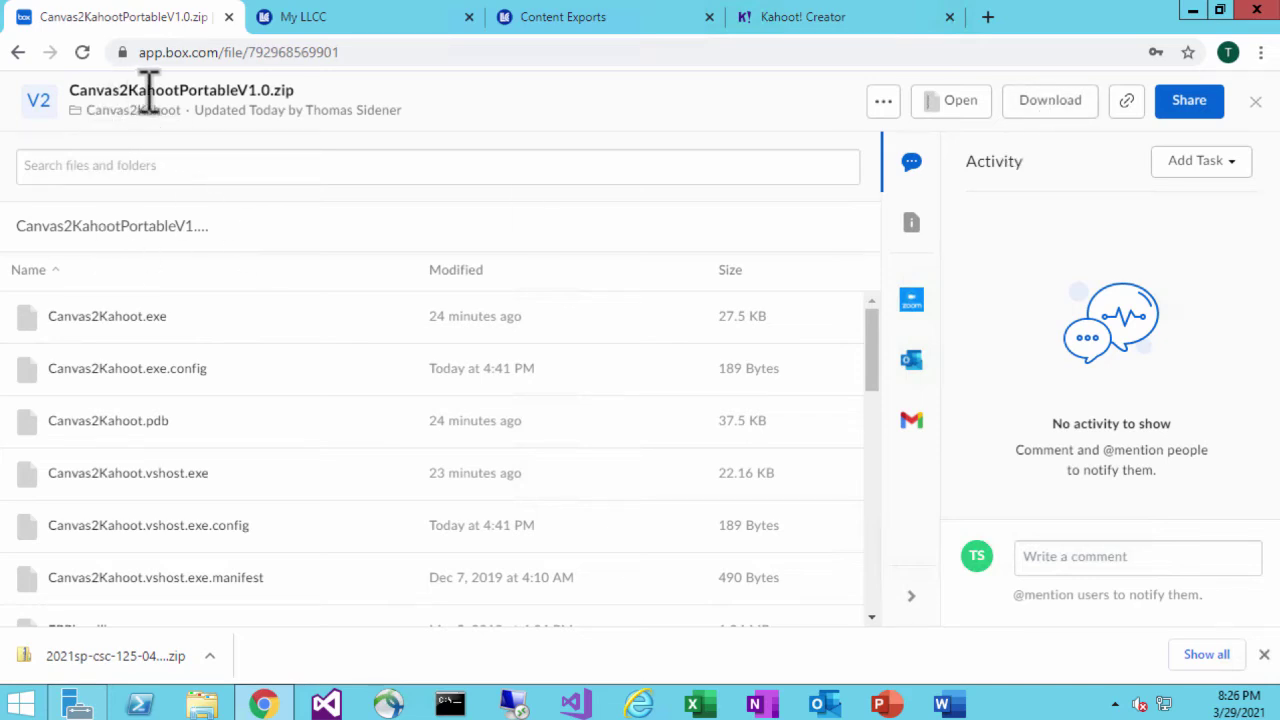
pyautogui.click(1045, 110)
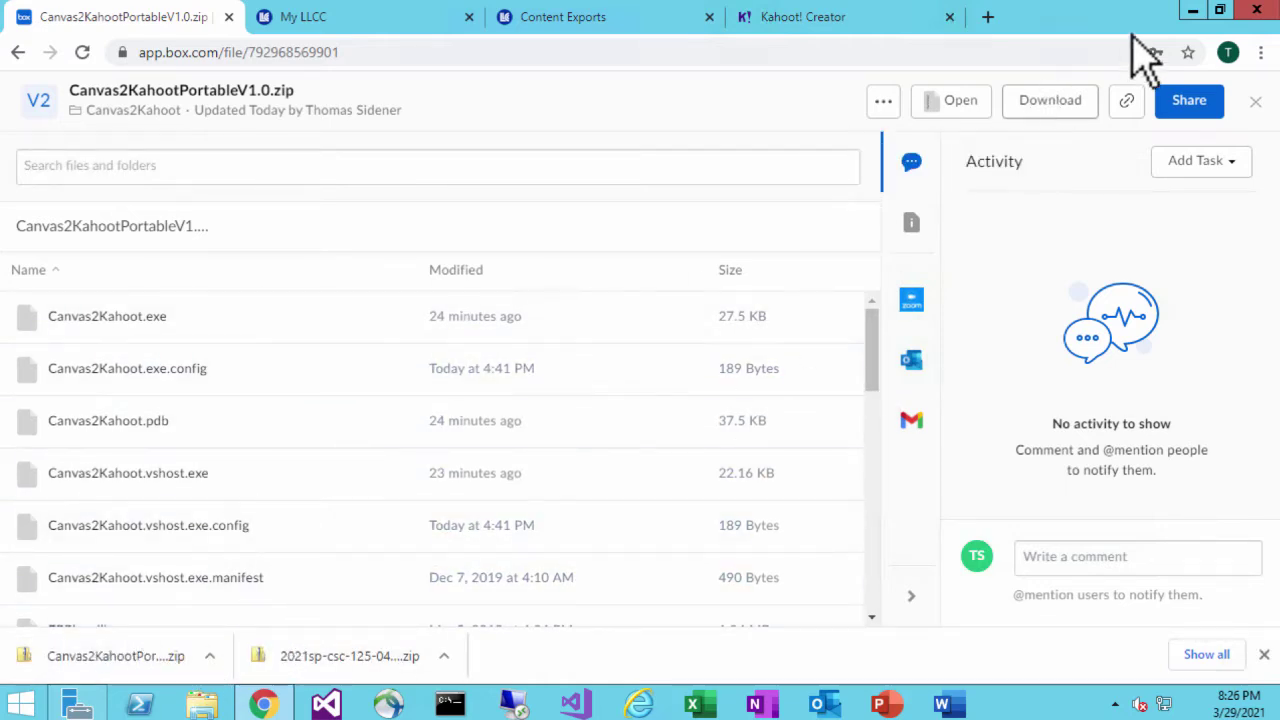
pyautogui.click(1192, 10)
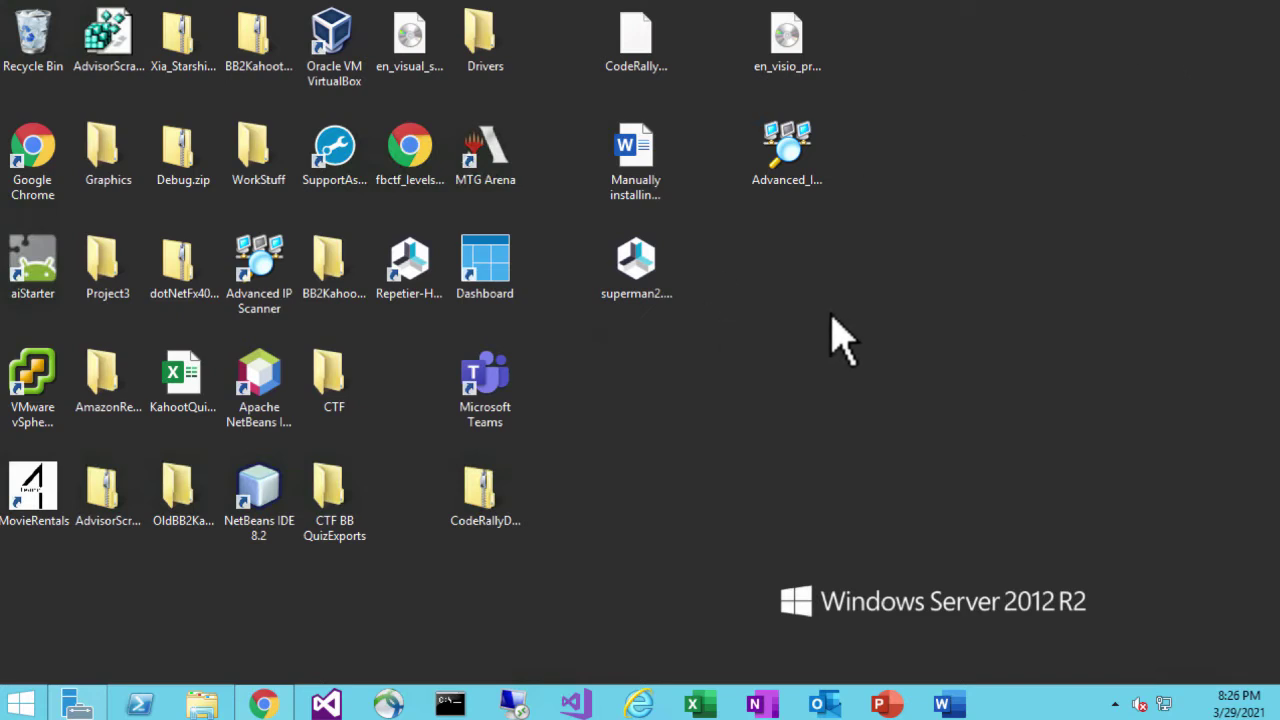
# Step: Add a new folder on the desktop and name it Canvas2Kahoot
pyautogui.rightClick(760, 283)
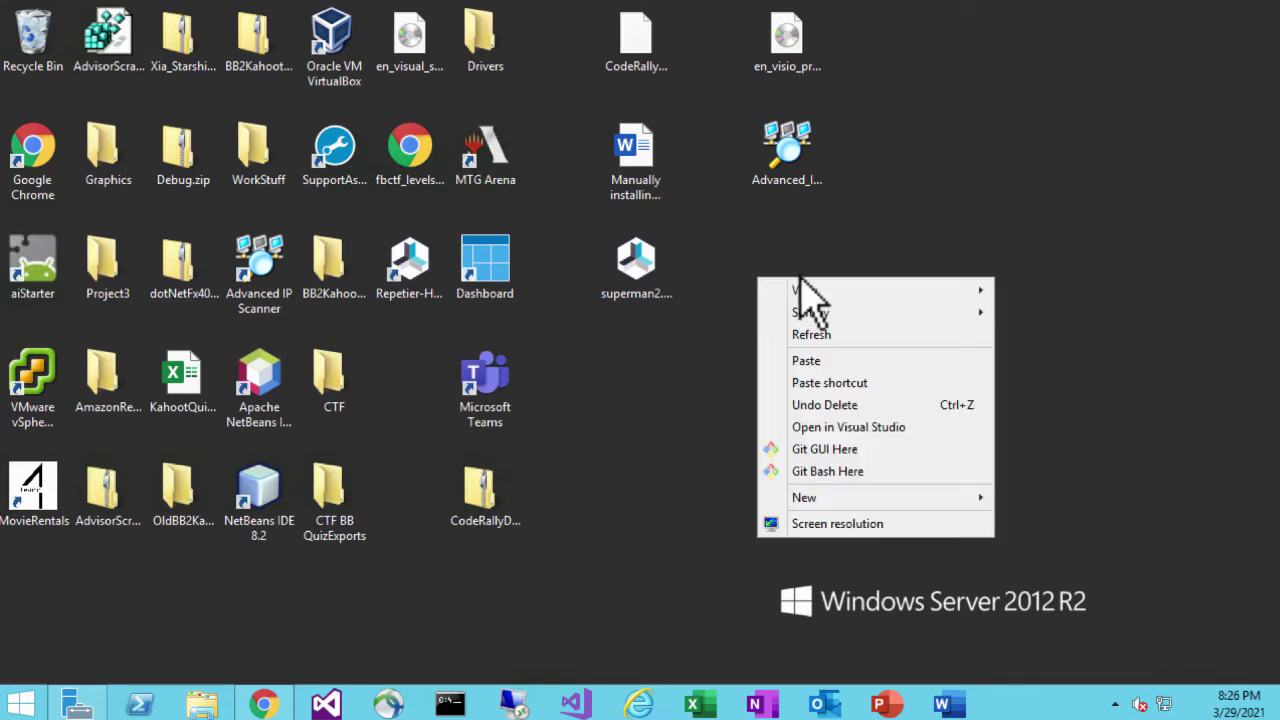
pyautogui.moveTo(840, 497)
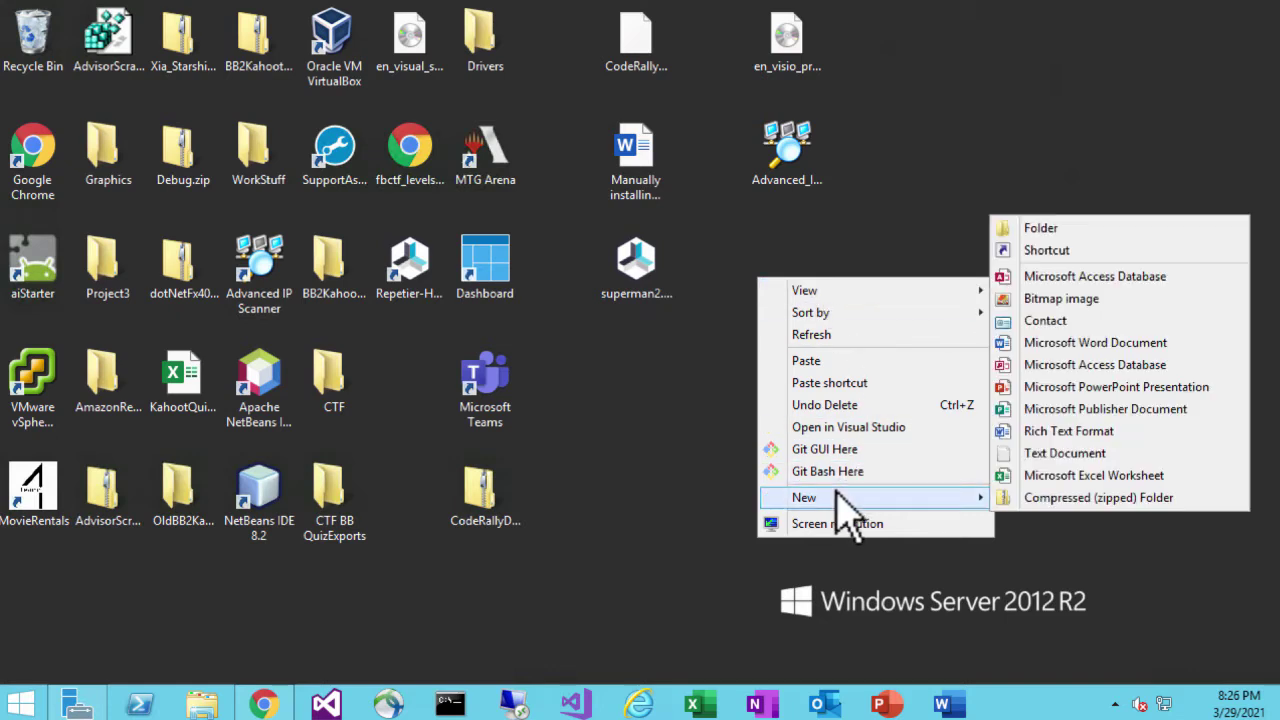
pyautogui.click(1051, 224)
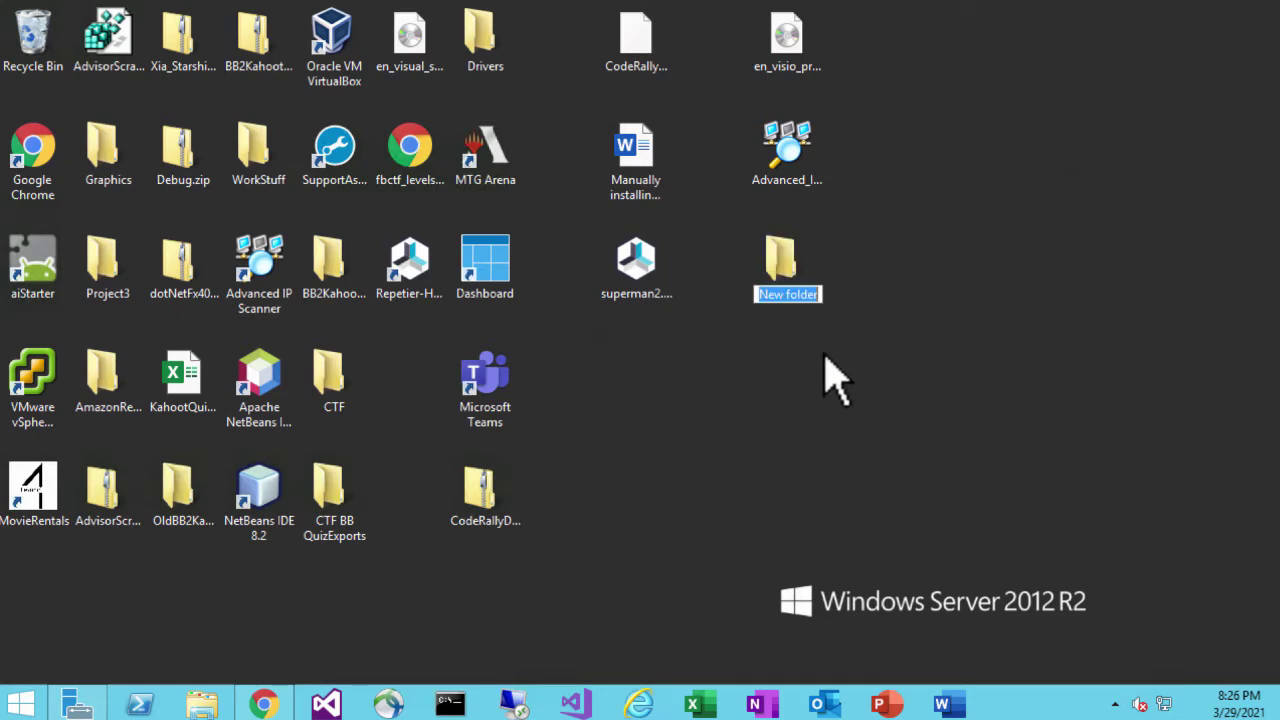
pyautogui.write('Canvas2Ka')
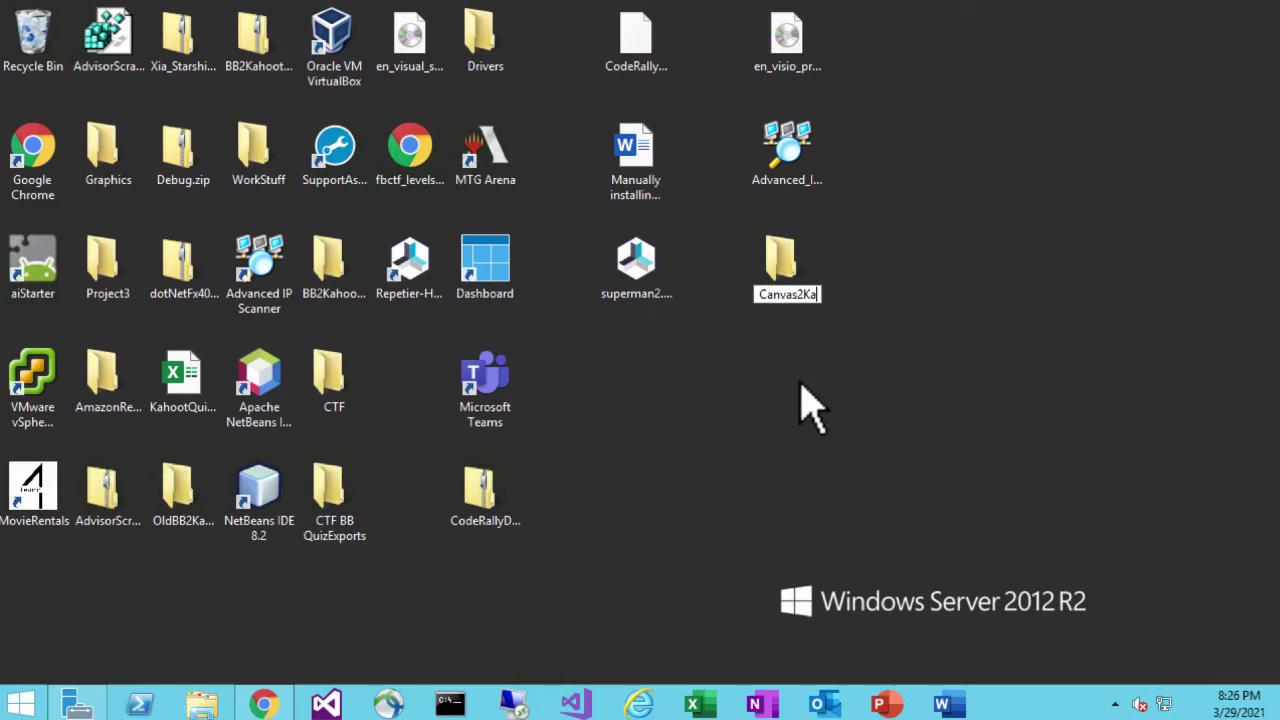
pyautogui.write('hoot')
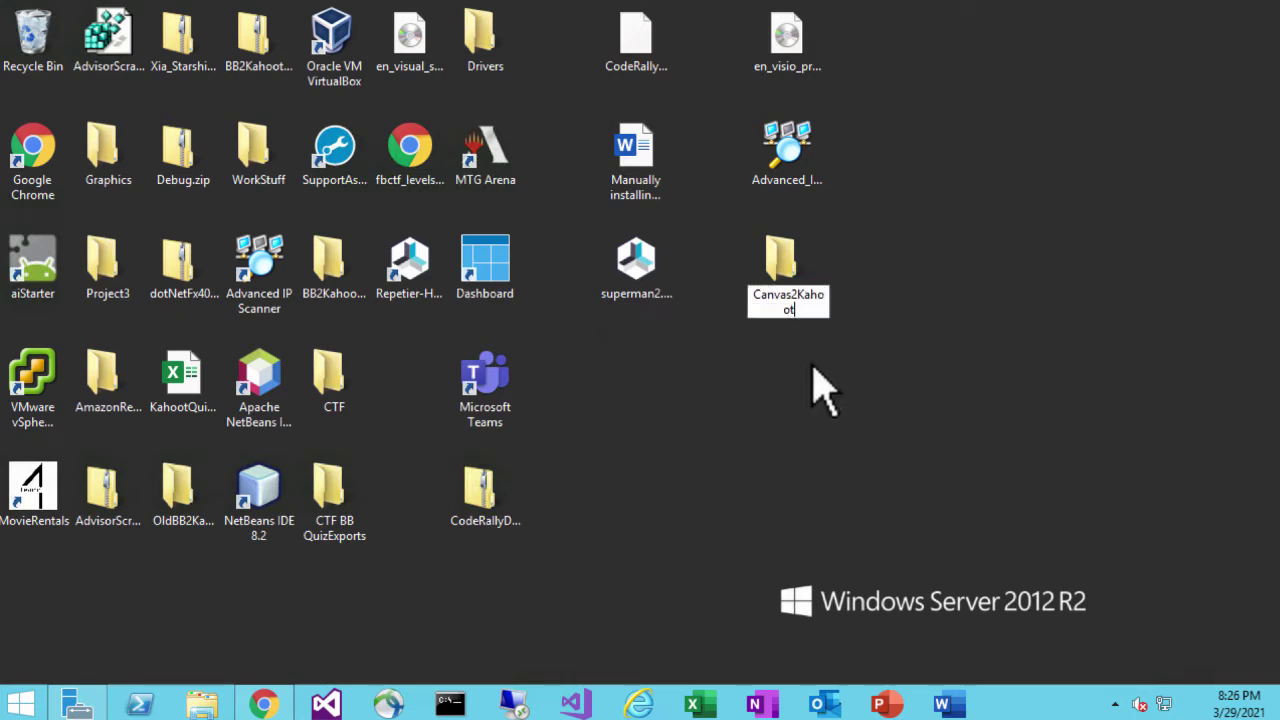
pyautogui.press('Return')
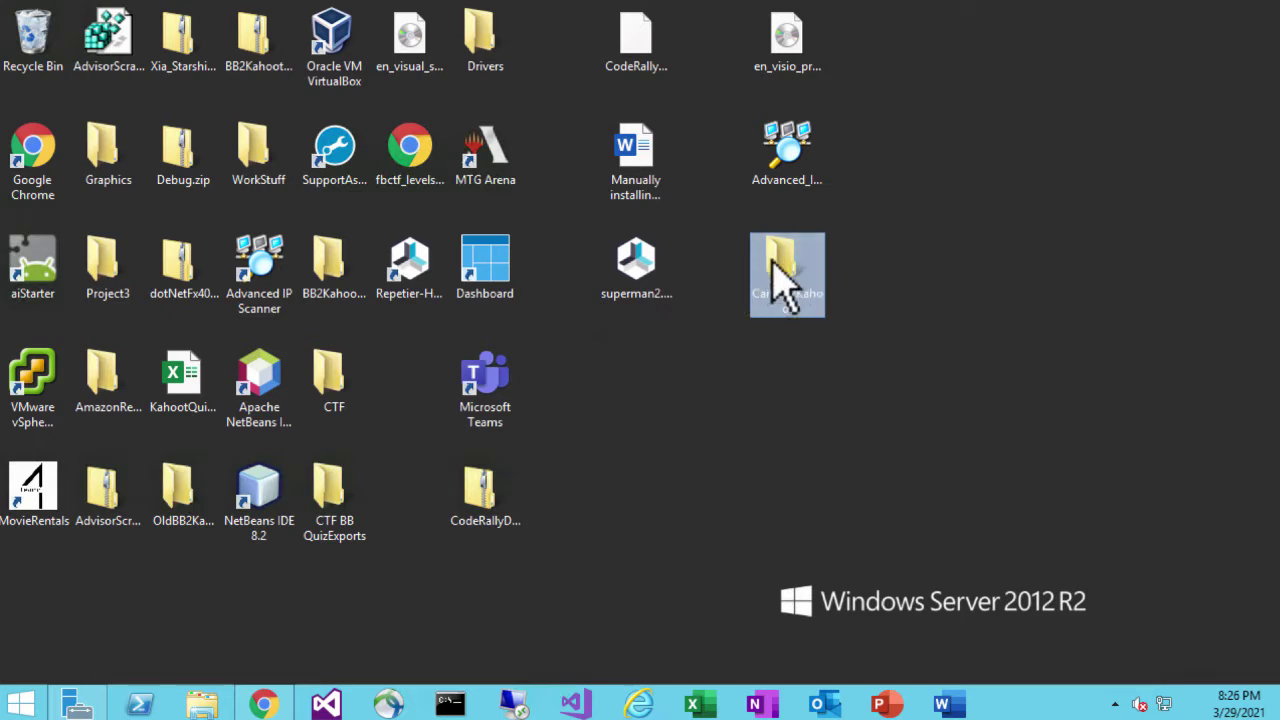
# Step: Sort Downloads newest first and open the Canvas2KahootPortableV1.0 (1).zip archive
pyautogui.click(201, 708)
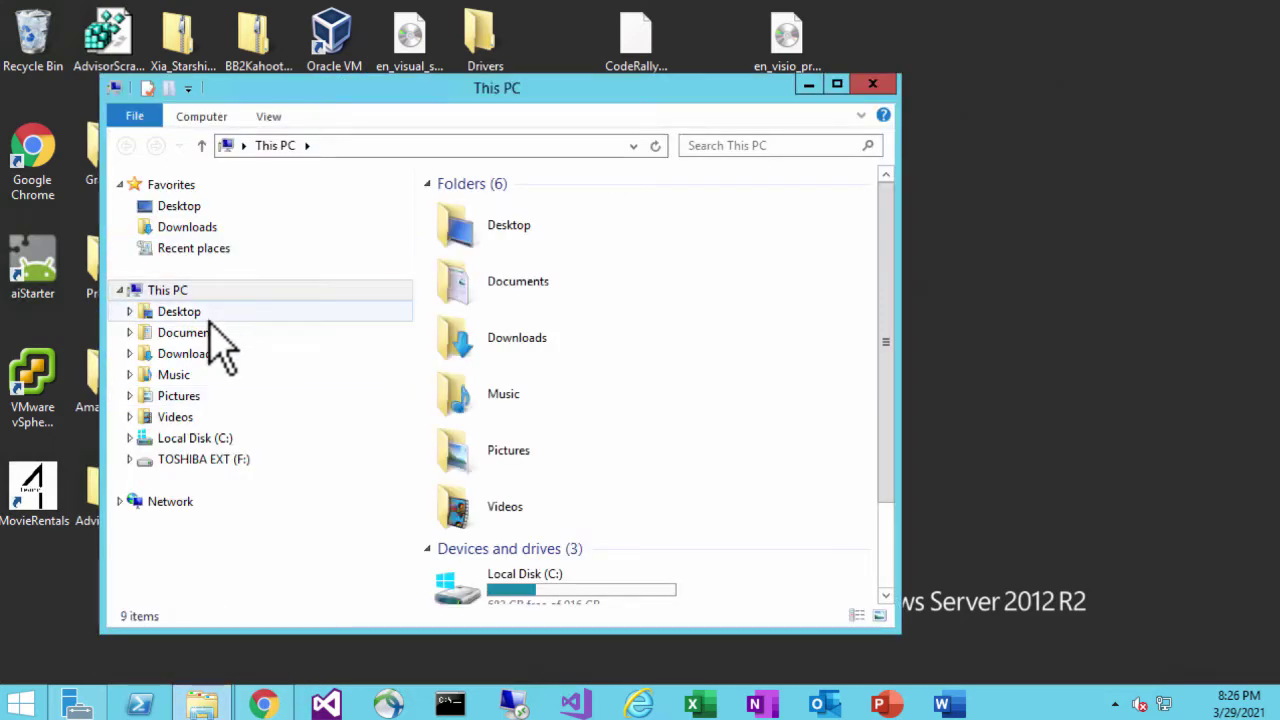
pyautogui.click(176, 353)
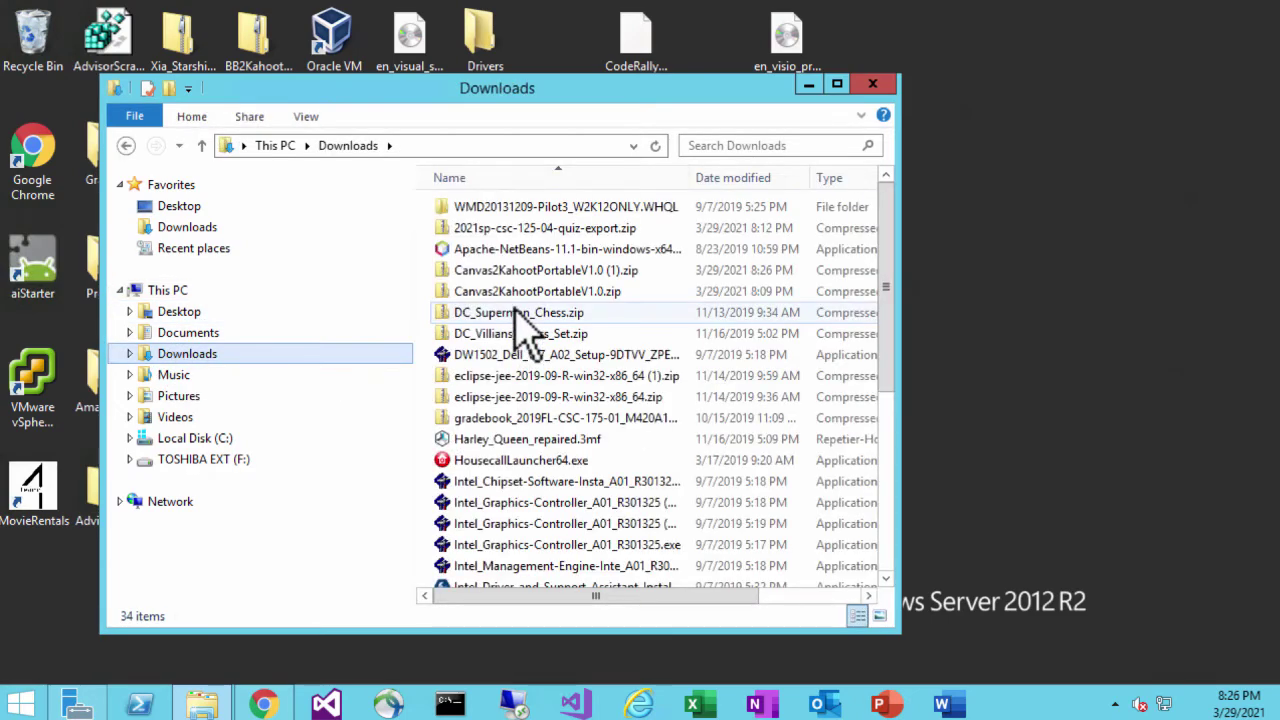
pyautogui.click(878, 230)
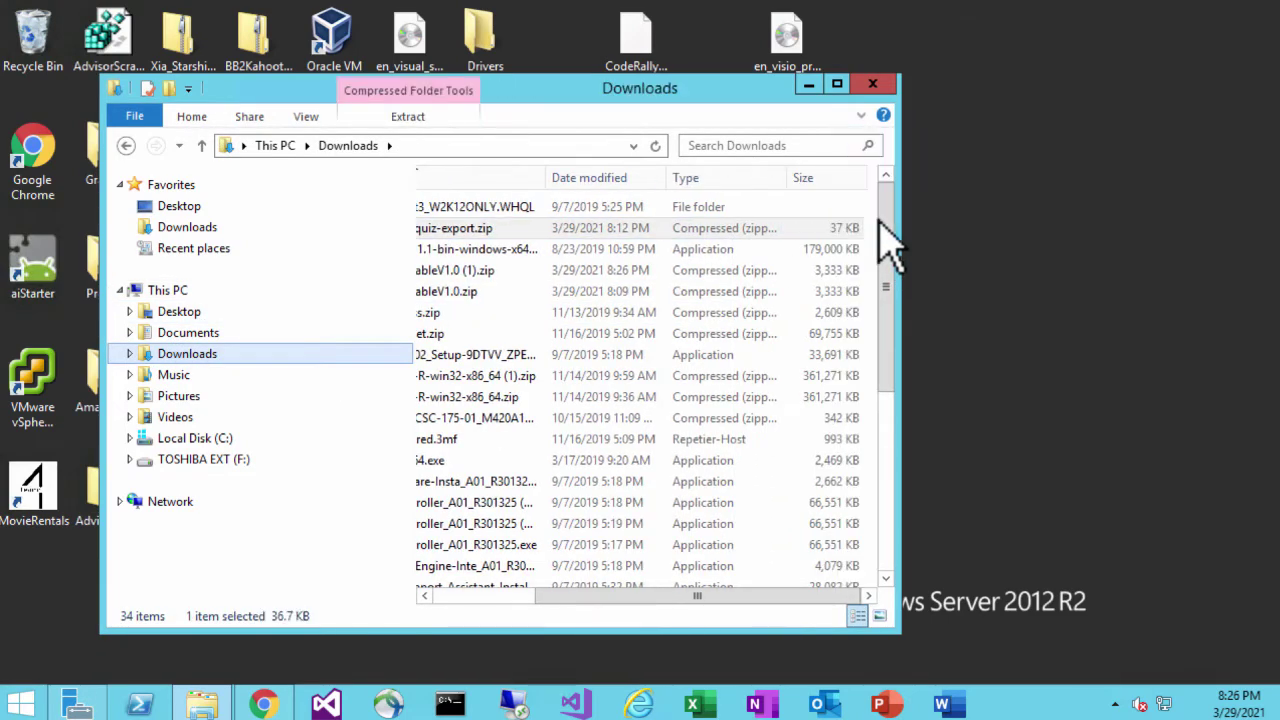
pyautogui.moveTo(657, 596); pyautogui.dragTo(535, 603)
pyautogui.click(730, 178)
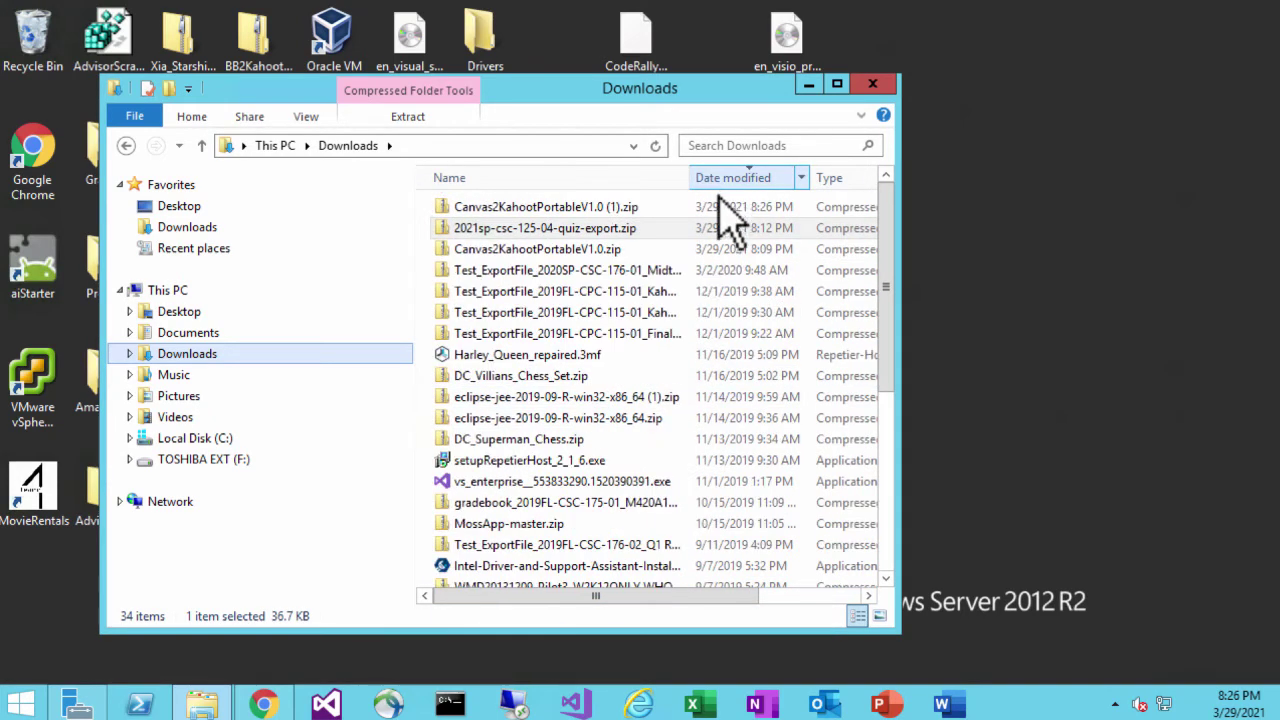
pyautogui.doubleClick(495, 208)
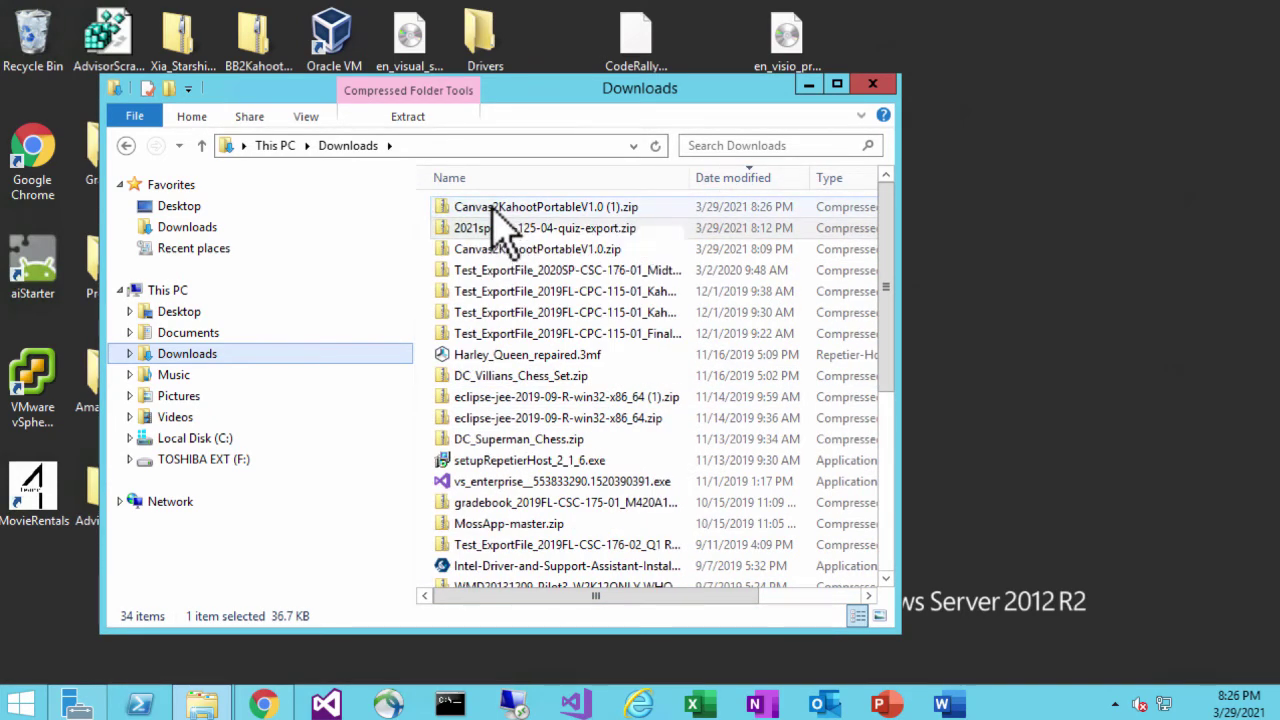
pyautogui.click(514, 210)
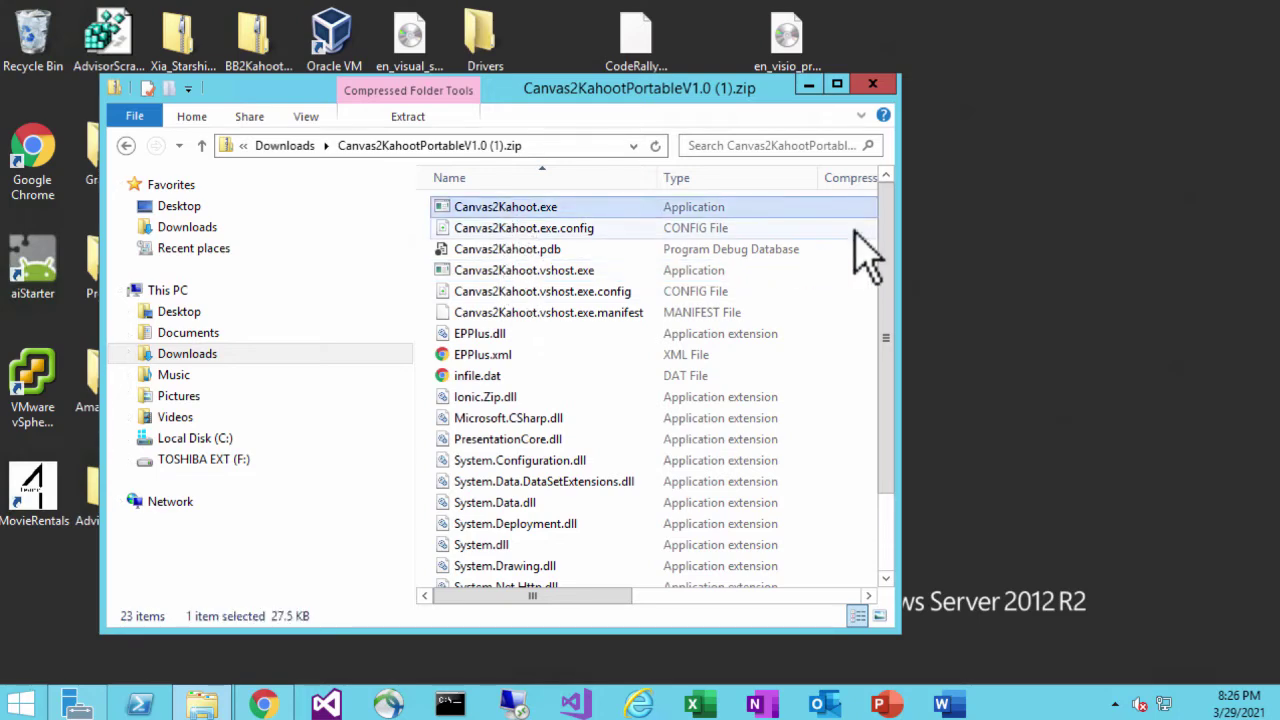
pyautogui.scroll(-2, 883, 230)
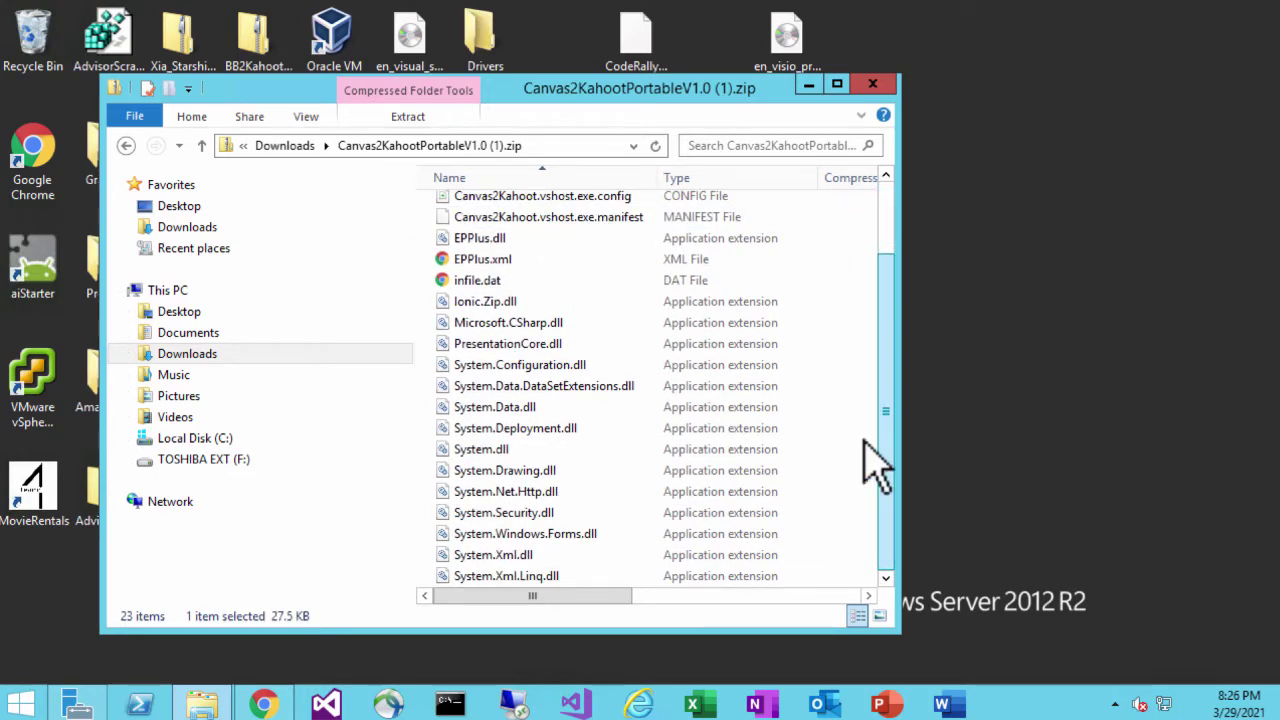
# Step: Select and copy all 23 files inside the zip archive
pyautogui.hotkey('ctrl', 'a')
pyautogui.doubleClick(495, 405)
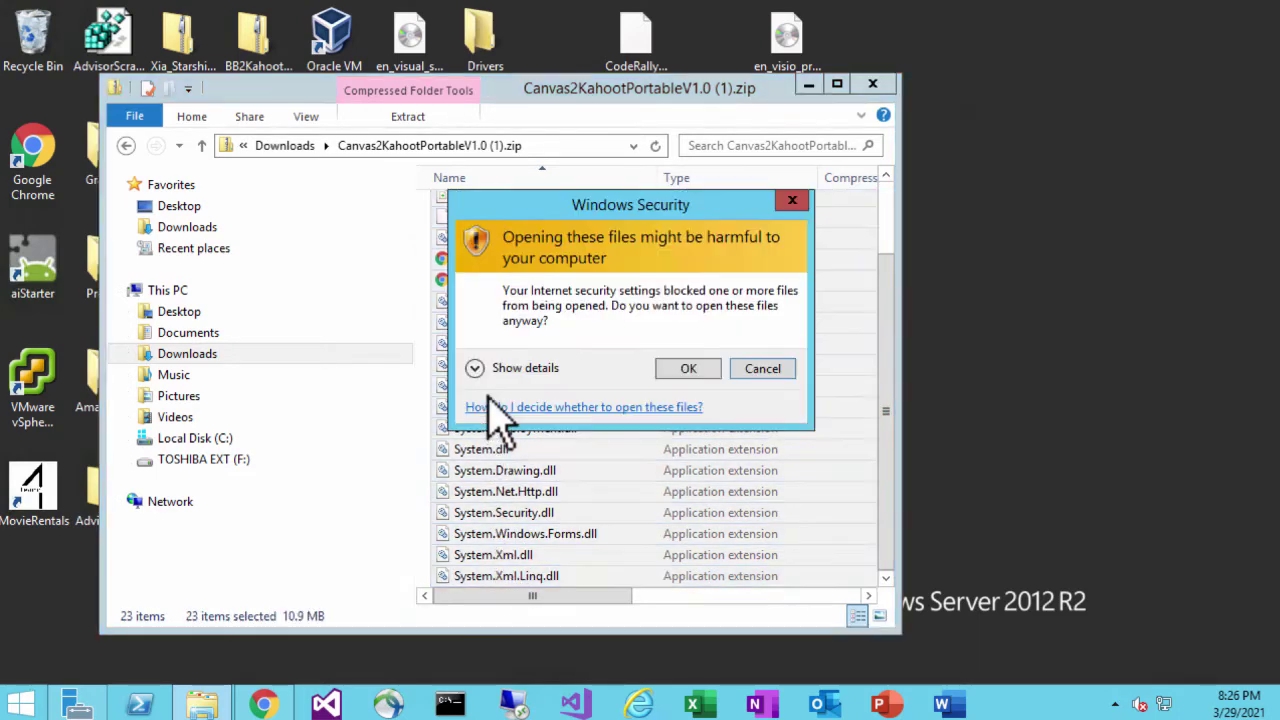
pyautogui.click(690, 370)
pyautogui.press('Menu')
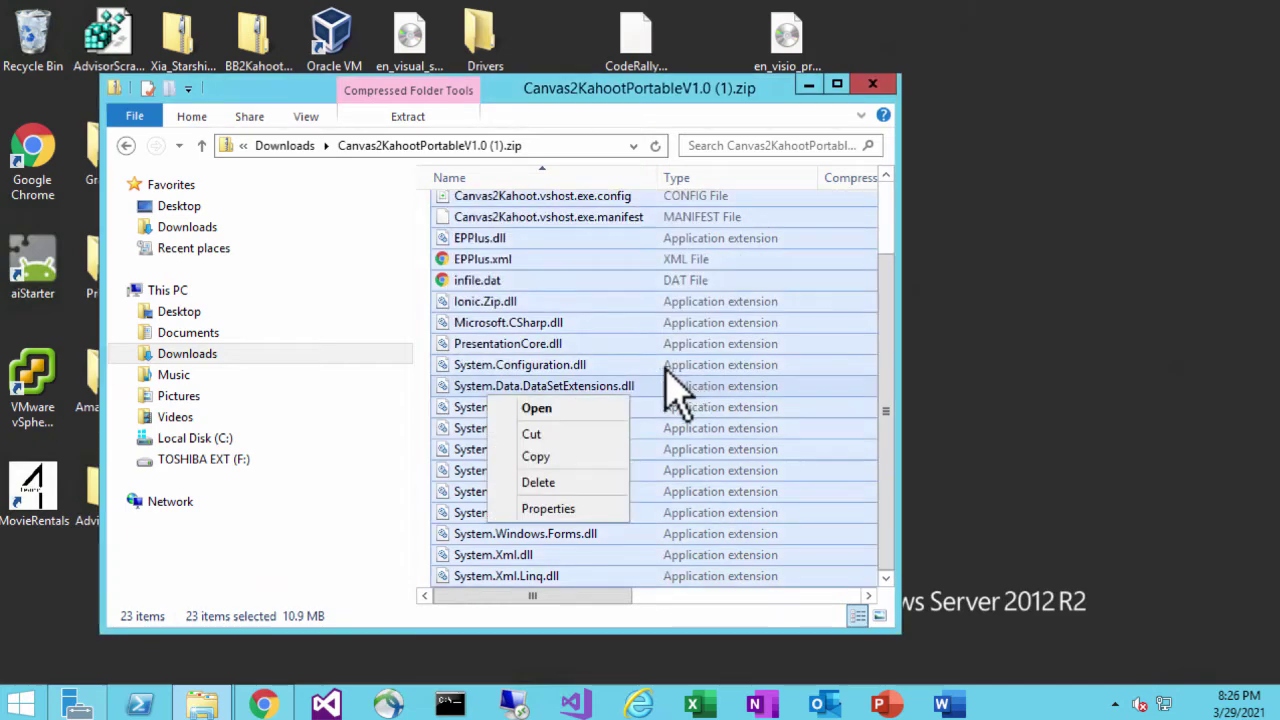
pyautogui.click(539, 457)
pyautogui.click(1085, 310)
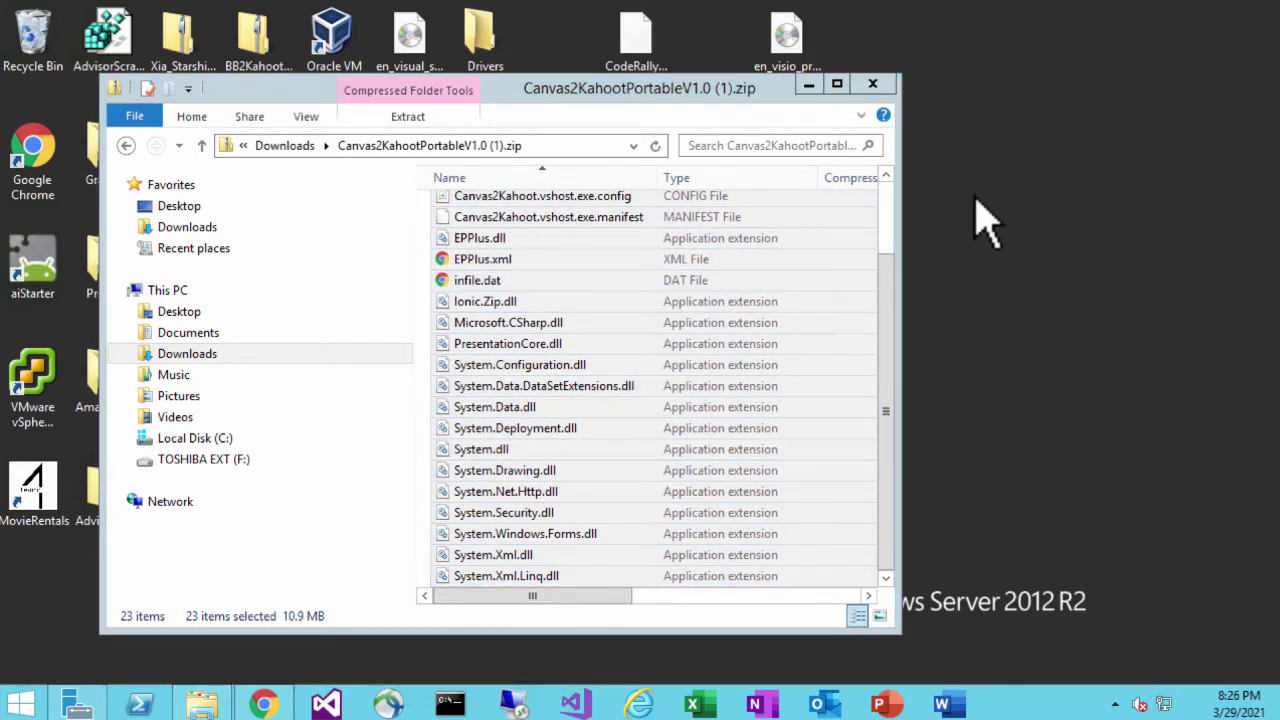
pyautogui.click(872, 85)
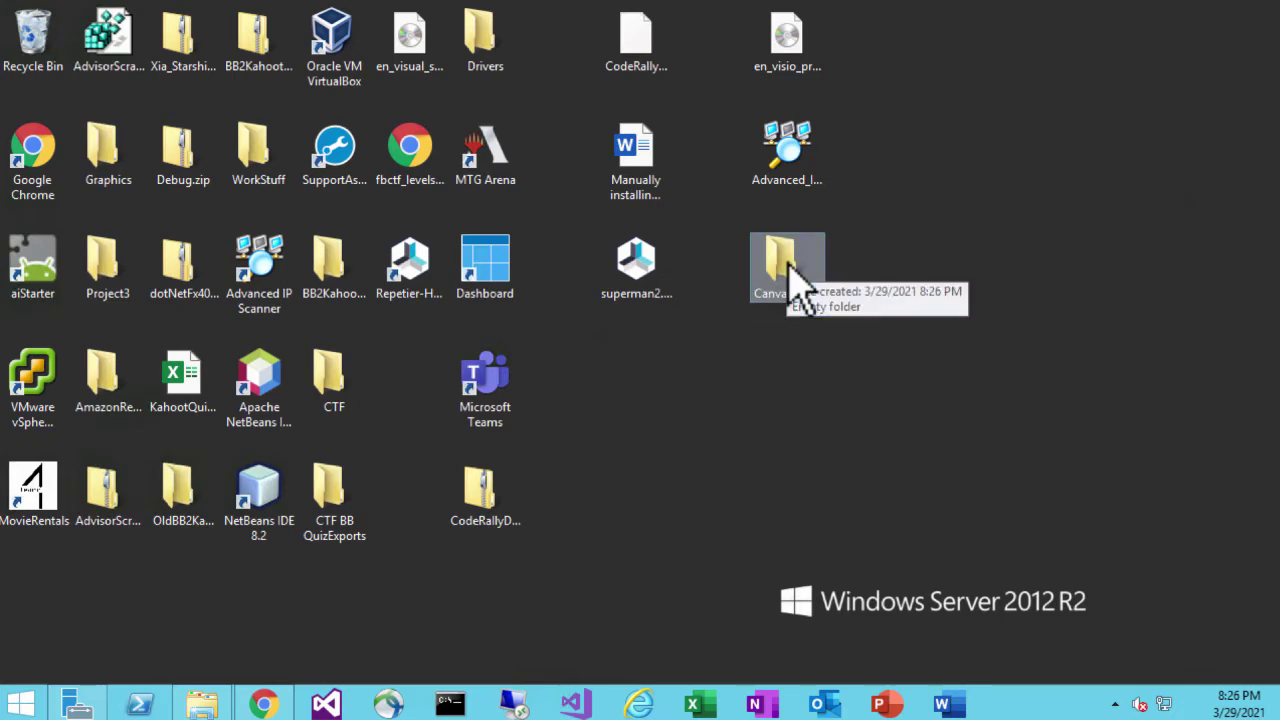
# Step: Paste the copied files into the desktop Canvas2Kahoot folder
pyautogui.doubleClick(775, 285)
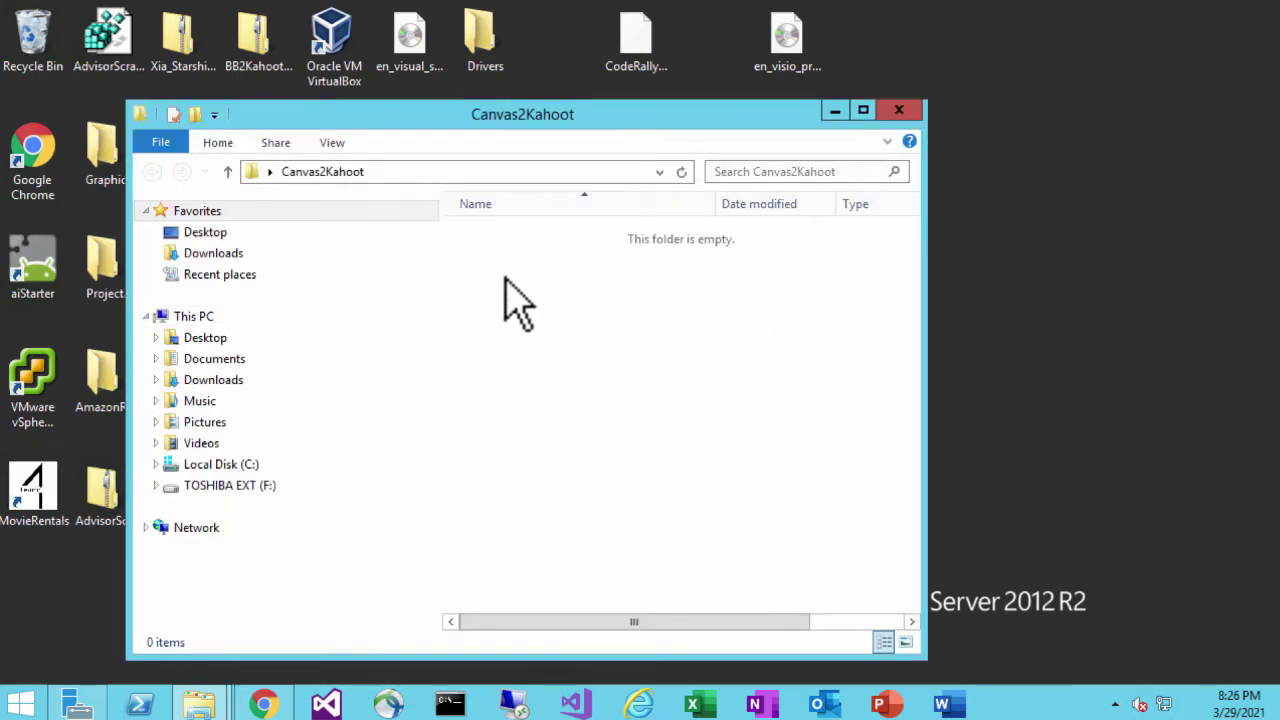
pyautogui.rightClick(504, 277)
pyautogui.click(560, 408)
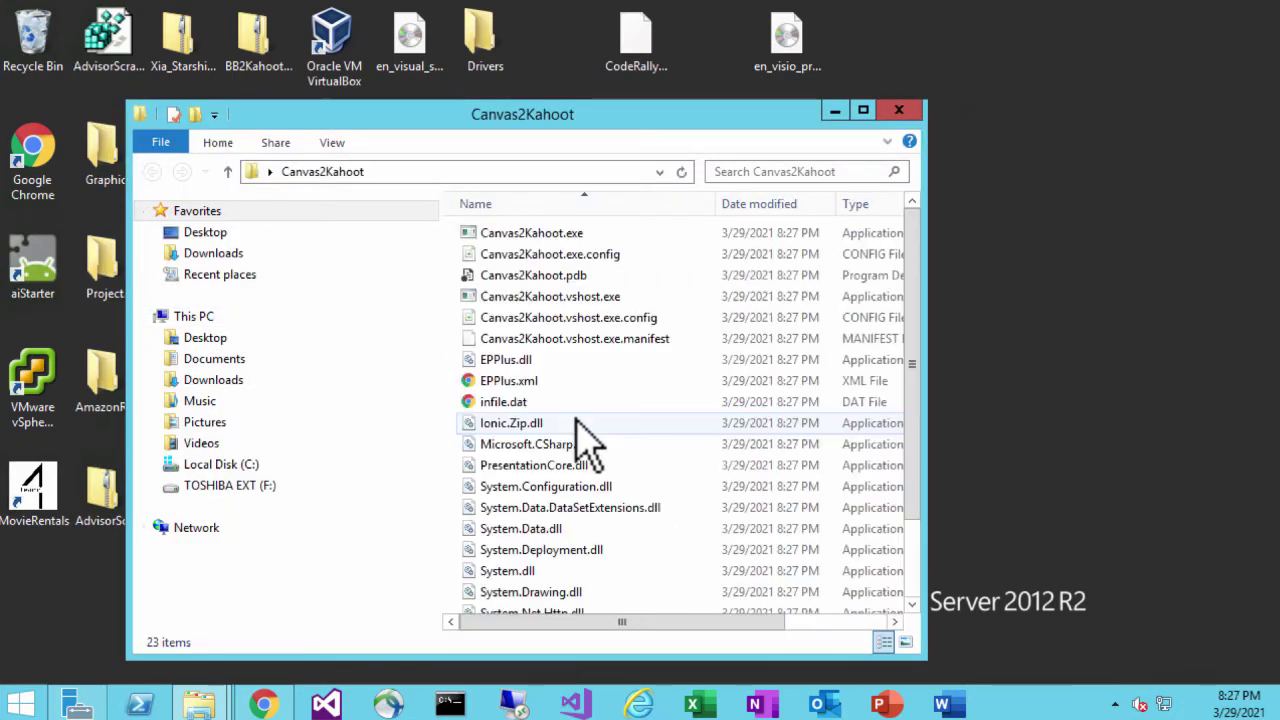
pyautogui.moveTo(912, 314); pyautogui.dragTo(794, 286)
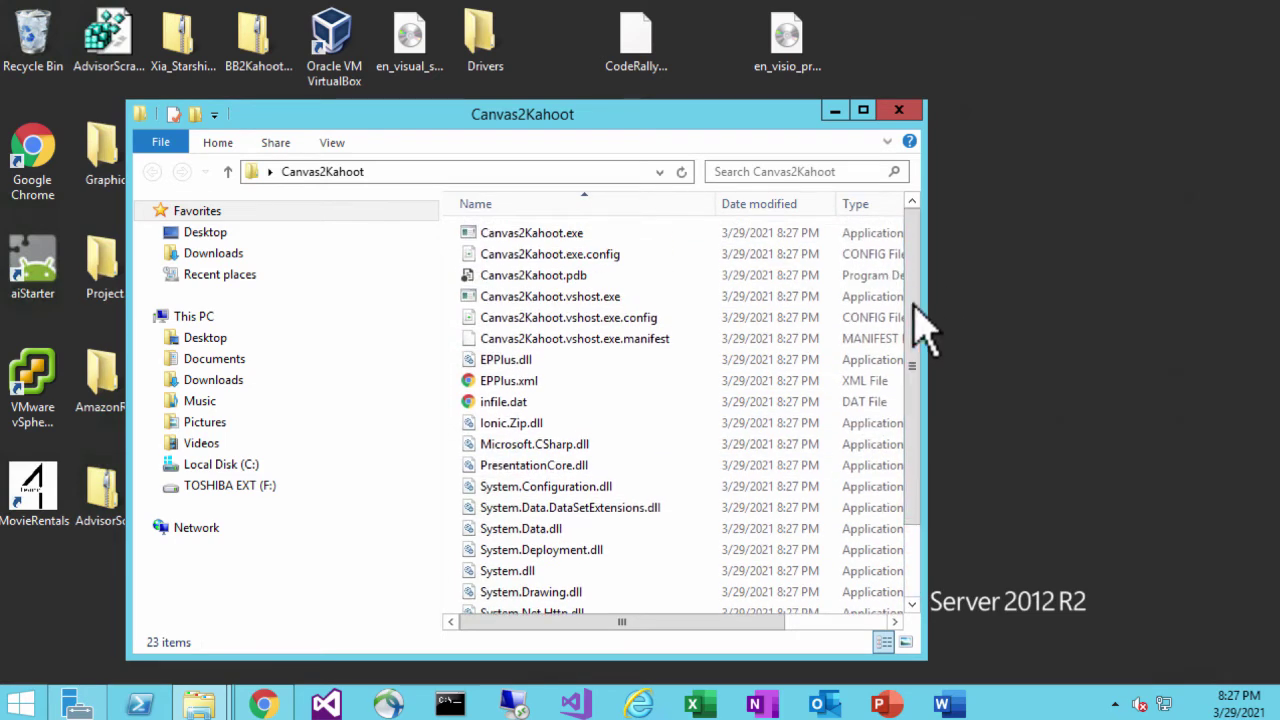
pyautogui.click(898, 110)
pyautogui.doubleClick(778, 272)
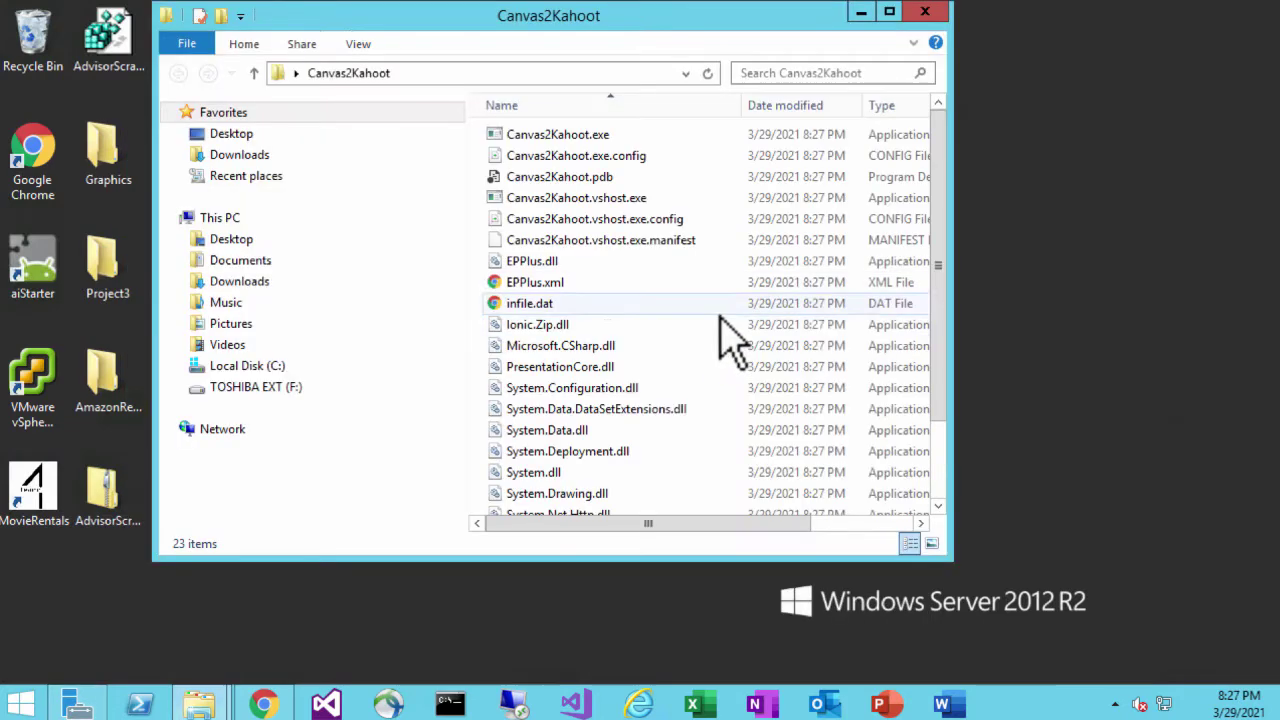
# Step: Run Canvas2Kahoot.exe past the security warning and move its window to the upper right
pyautogui.doubleClick(525, 136)
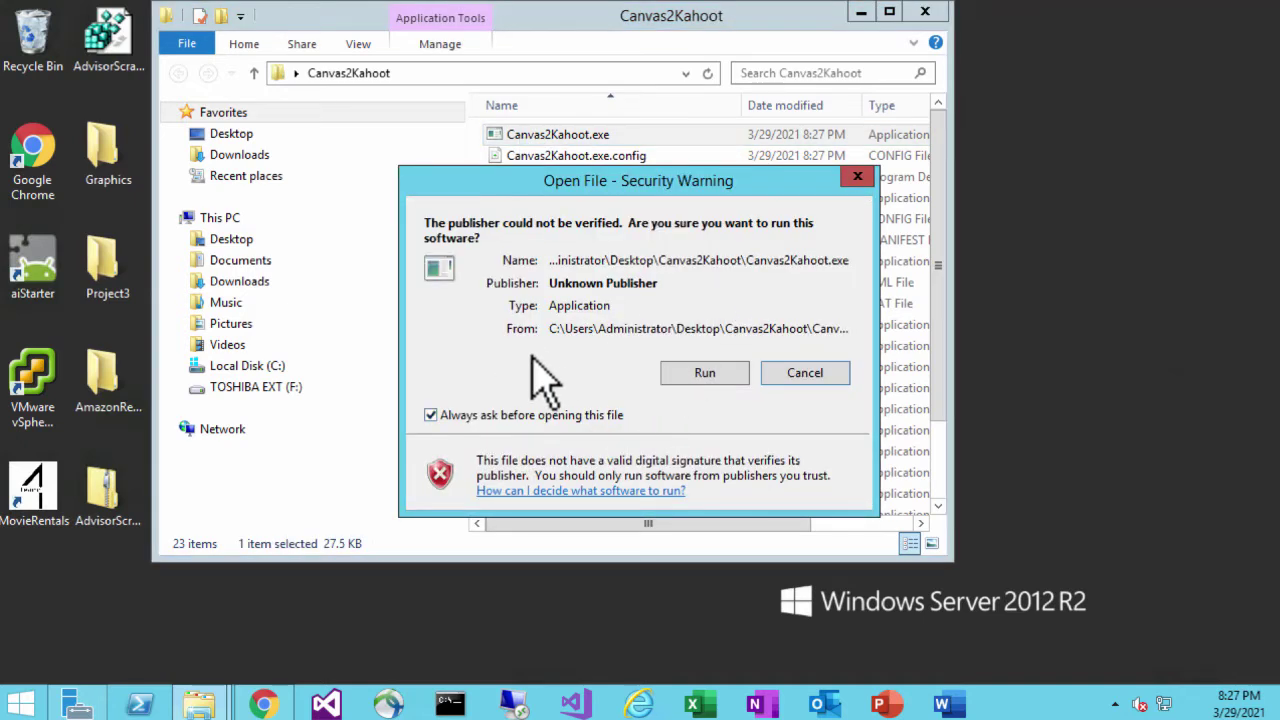
pyautogui.click(706, 389)
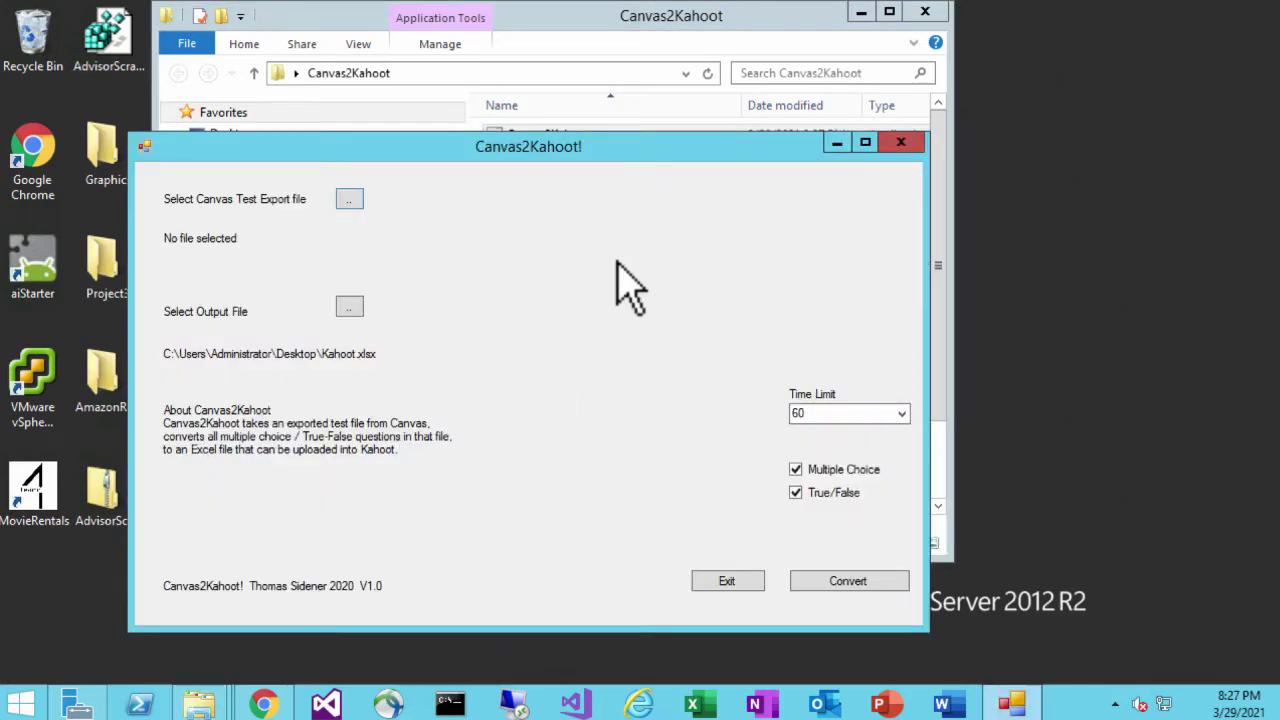
pyautogui.click(861, 12)
pyautogui.moveTo(429, 149); pyautogui.dragTo(666, 87)
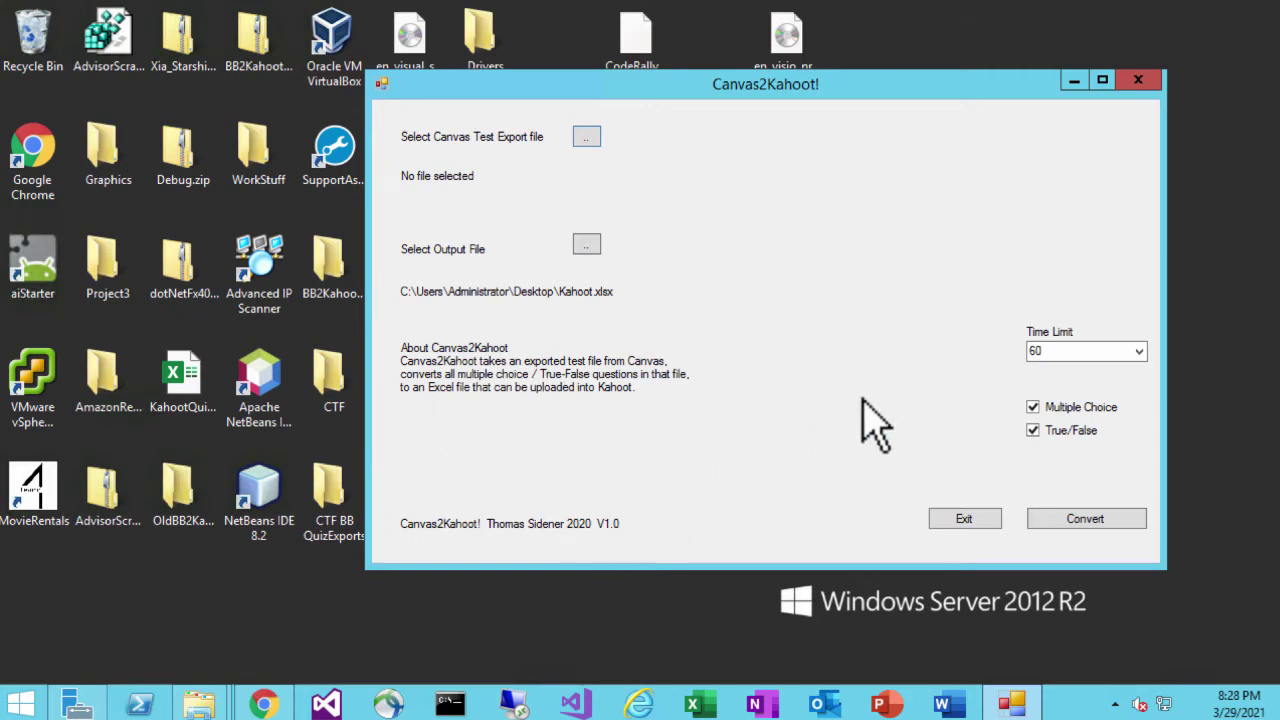
# Step: Keep the time limit at 60, with Multiple Choice and True/False both ticked
pyautogui.click(1138, 352)
pyautogui.click(1046, 422)
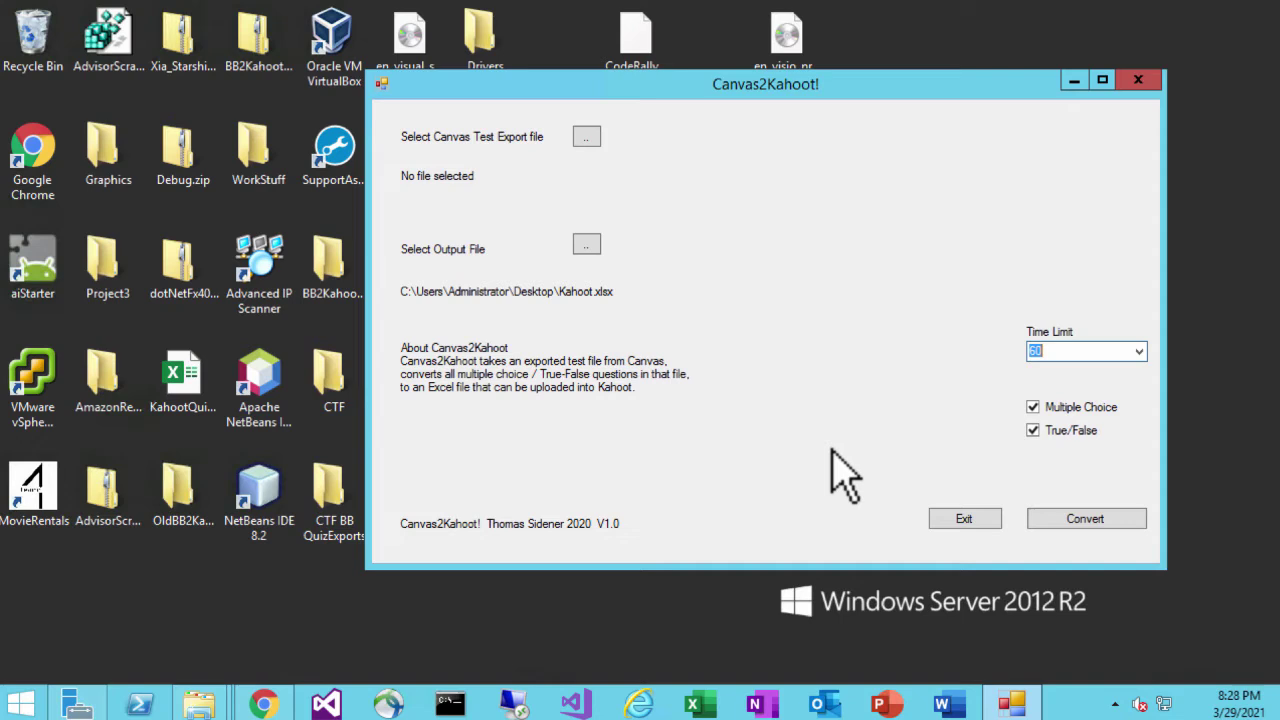
pyautogui.click(1032, 430)
pyautogui.click(1032, 430)
pyautogui.click(1032, 407)
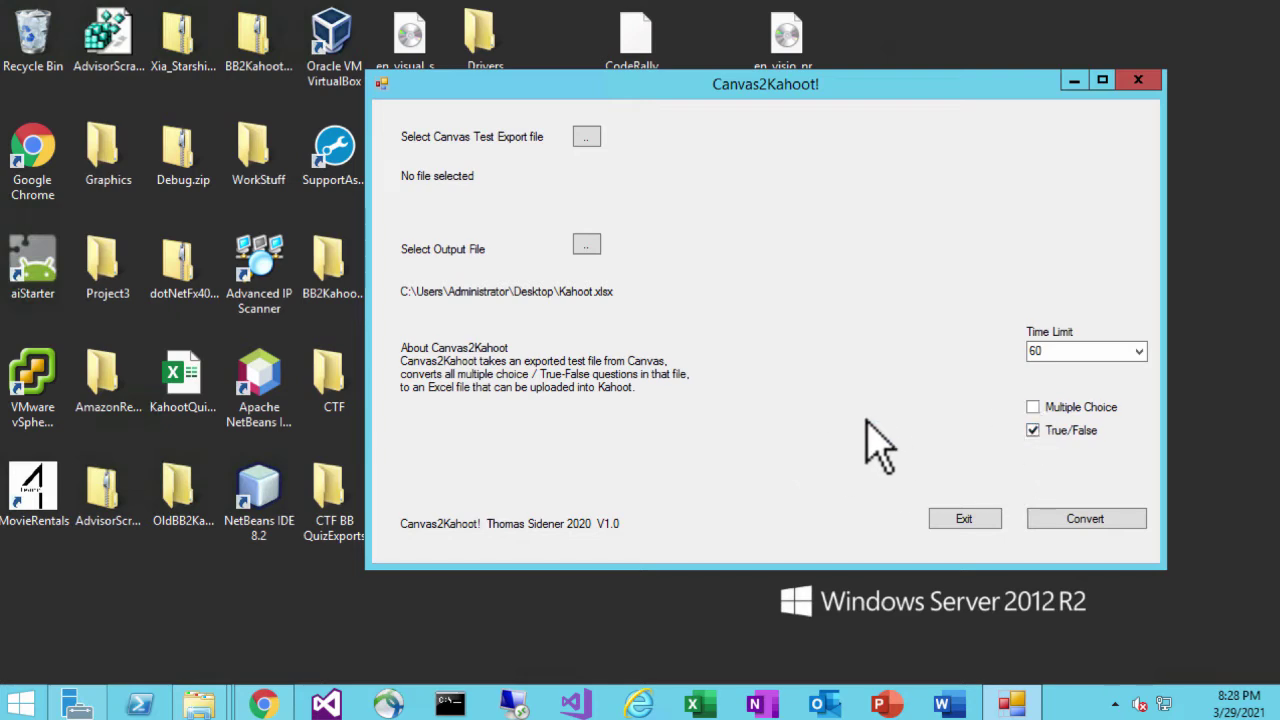
pyautogui.click(1032, 407)
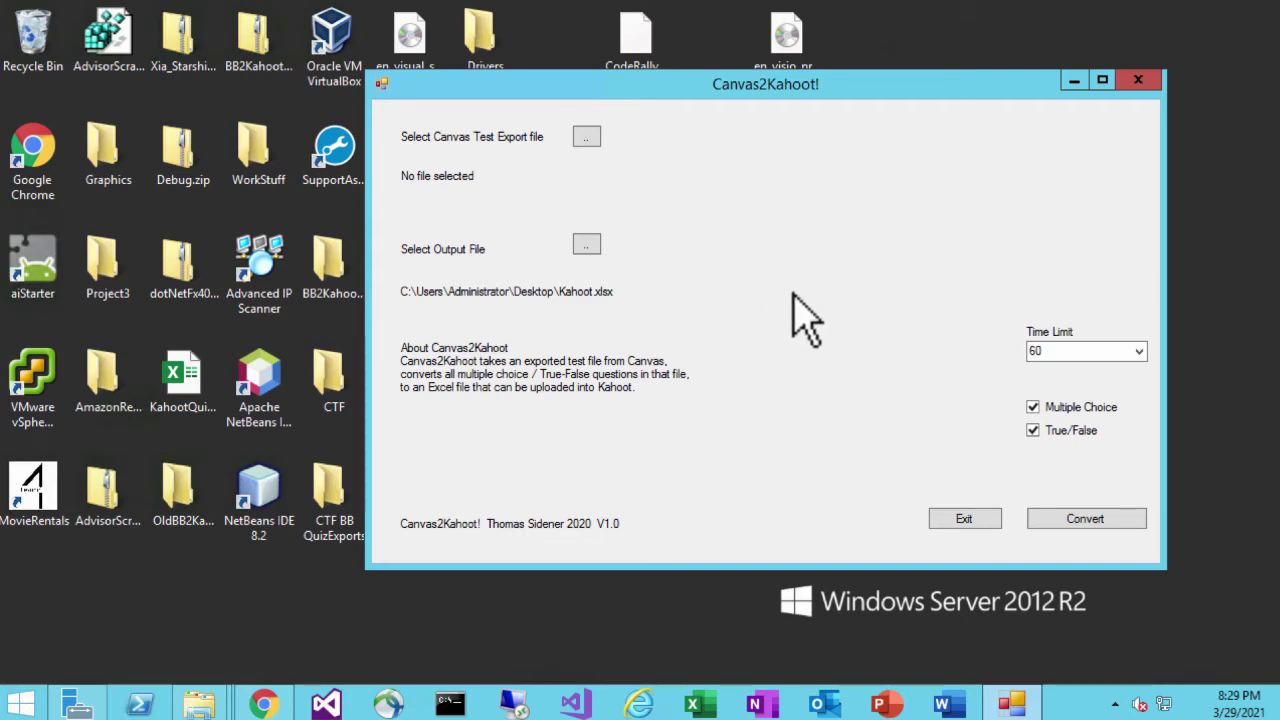
# Step: Return to Chrome and open the 2021SP-CSC-125-04 course from the Canvas dashboard
pyautogui.click(284, 706)
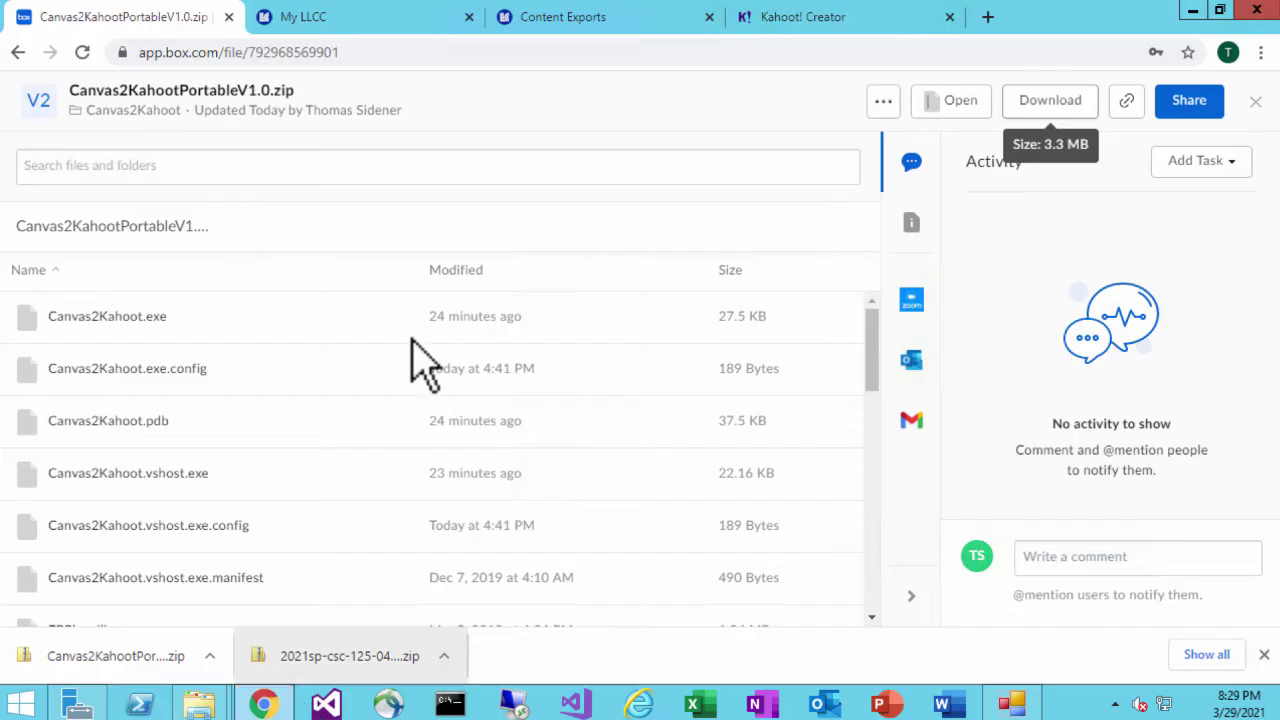
pyautogui.click(365, 24)
pyautogui.click(540, 20)
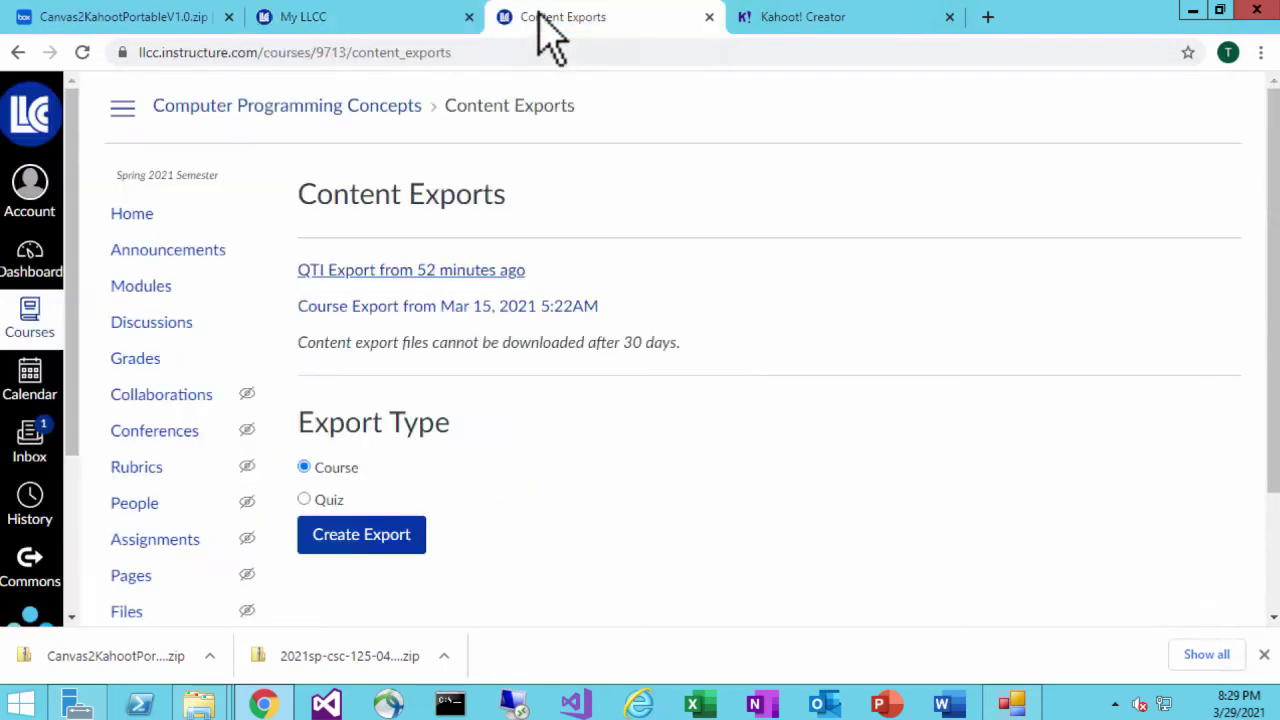
pyautogui.click(423, 14)
pyautogui.click(838, 307)
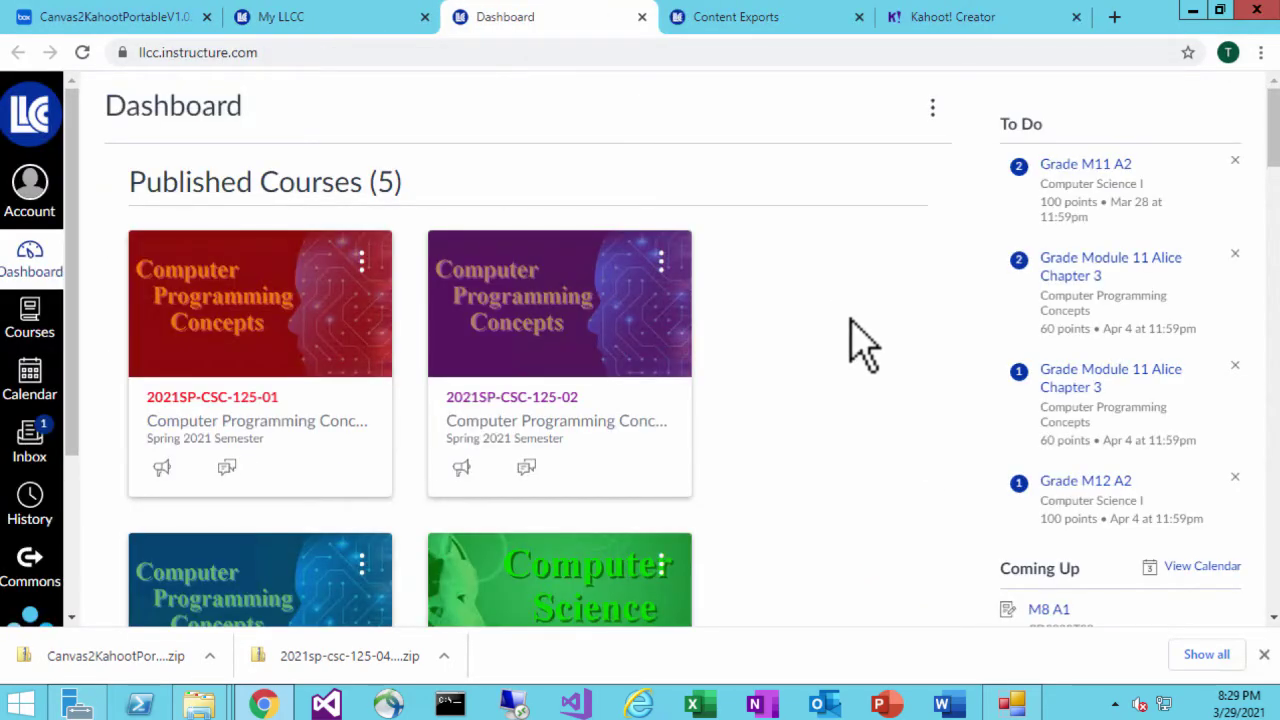
pyautogui.scroll(-2, 1030, 318)
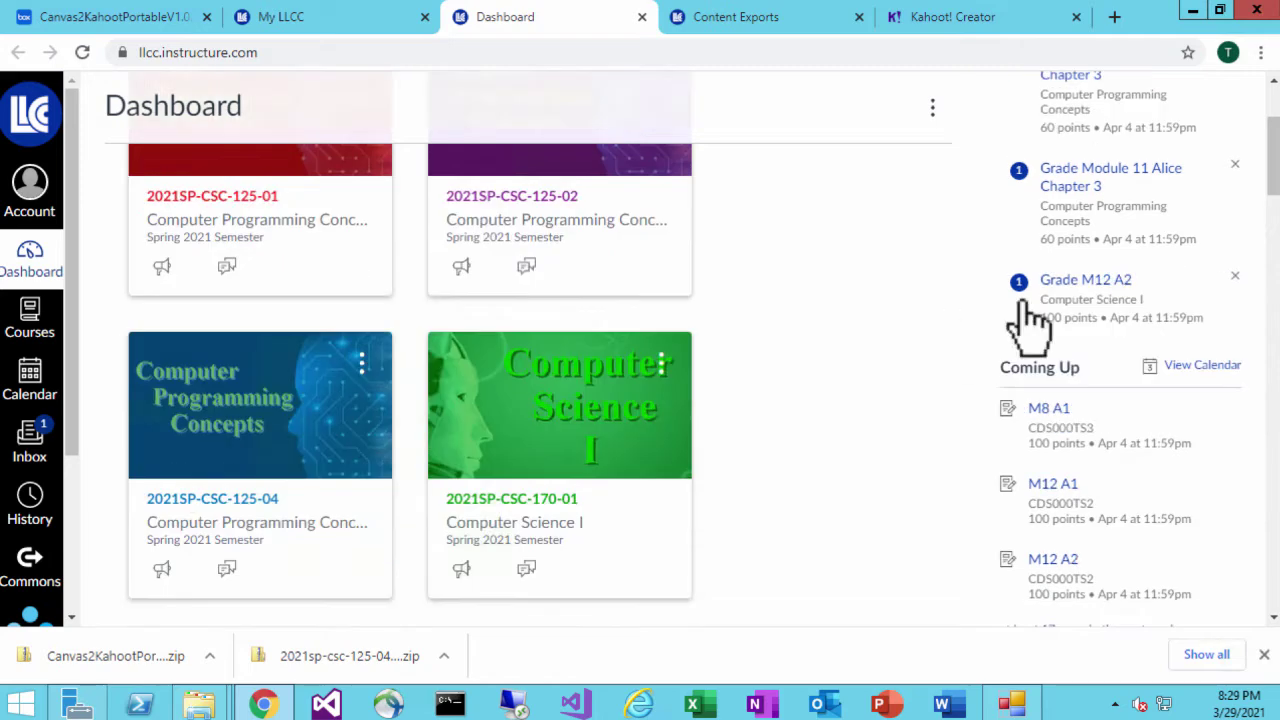
pyautogui.click(205, 545)
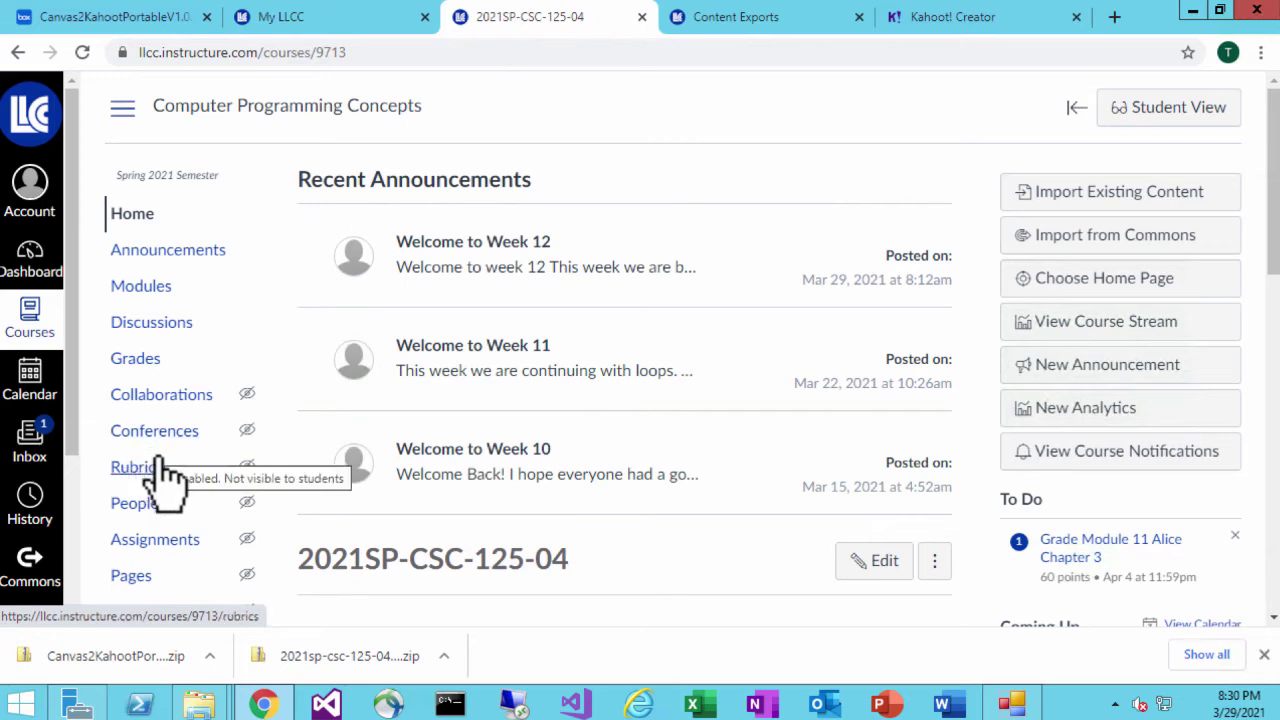
# Step: Start a new quiz from the course Quizzes page using the Classic Quizzes engine
pyautogui.scroll(-1, 160, 445)
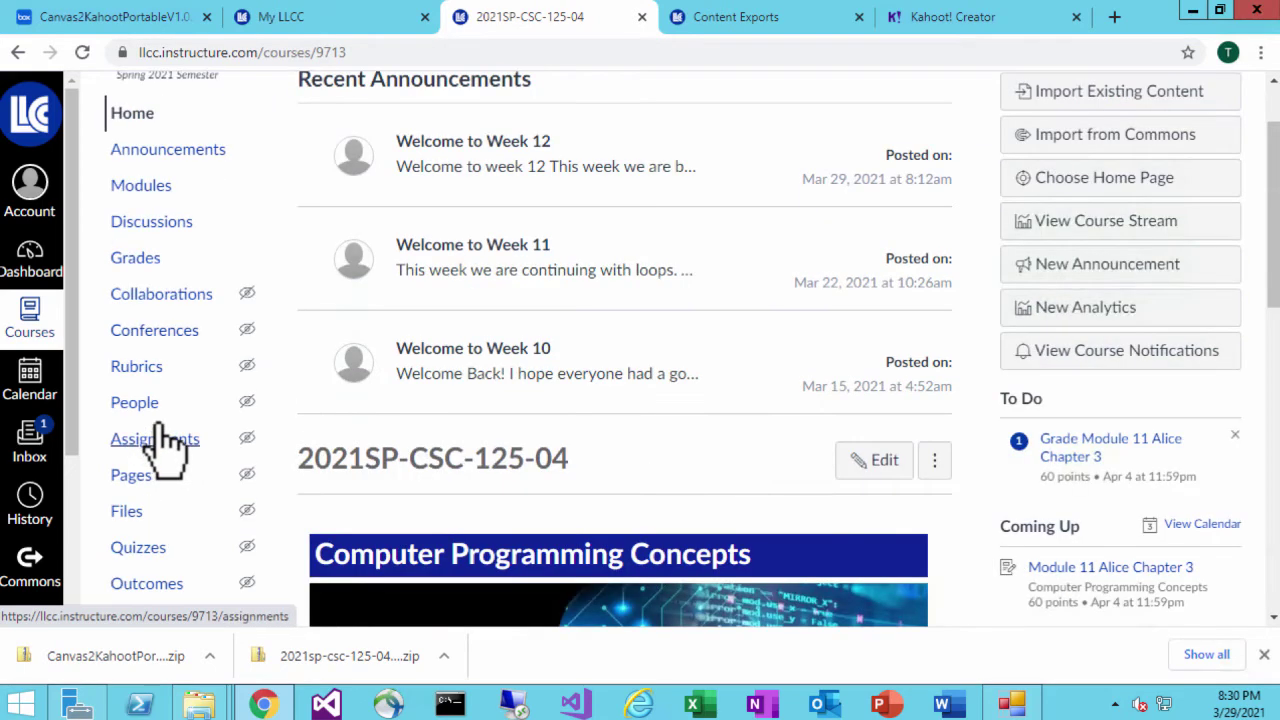
pyautogui.scroll(-1, 160, 448)
pyautogui.click(180, 448)
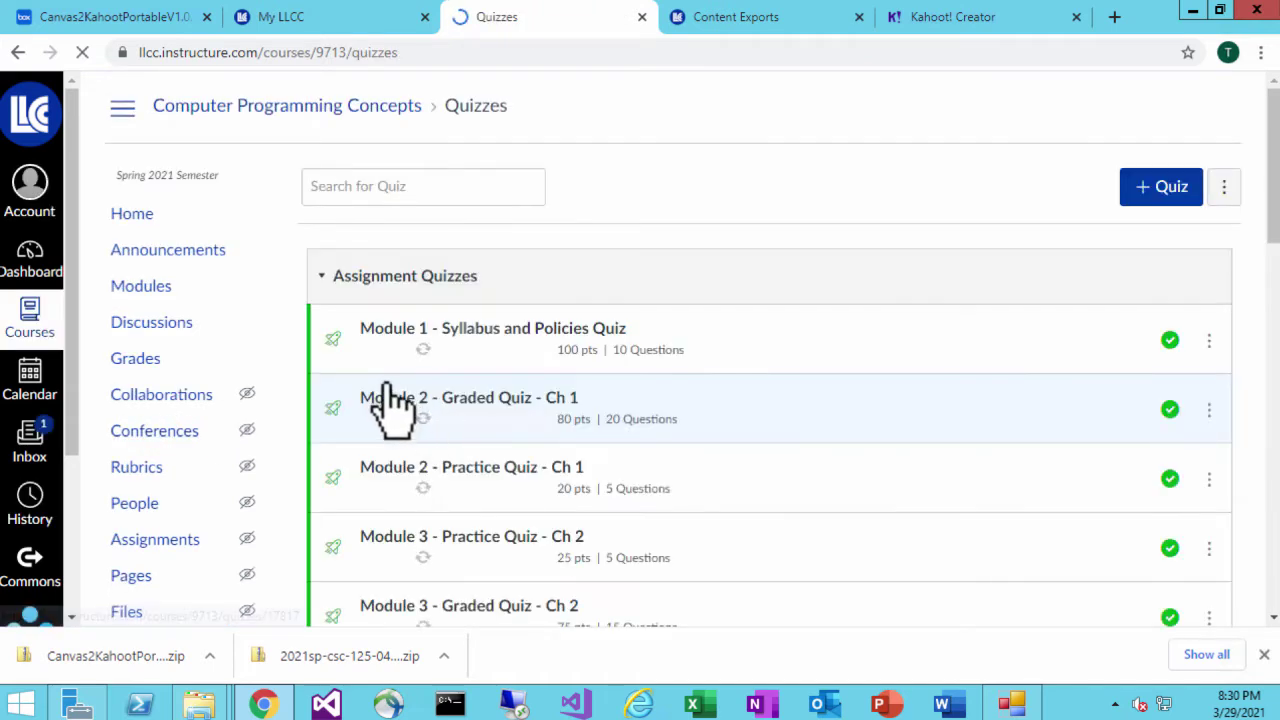
pyautogui.click(1160, 186)
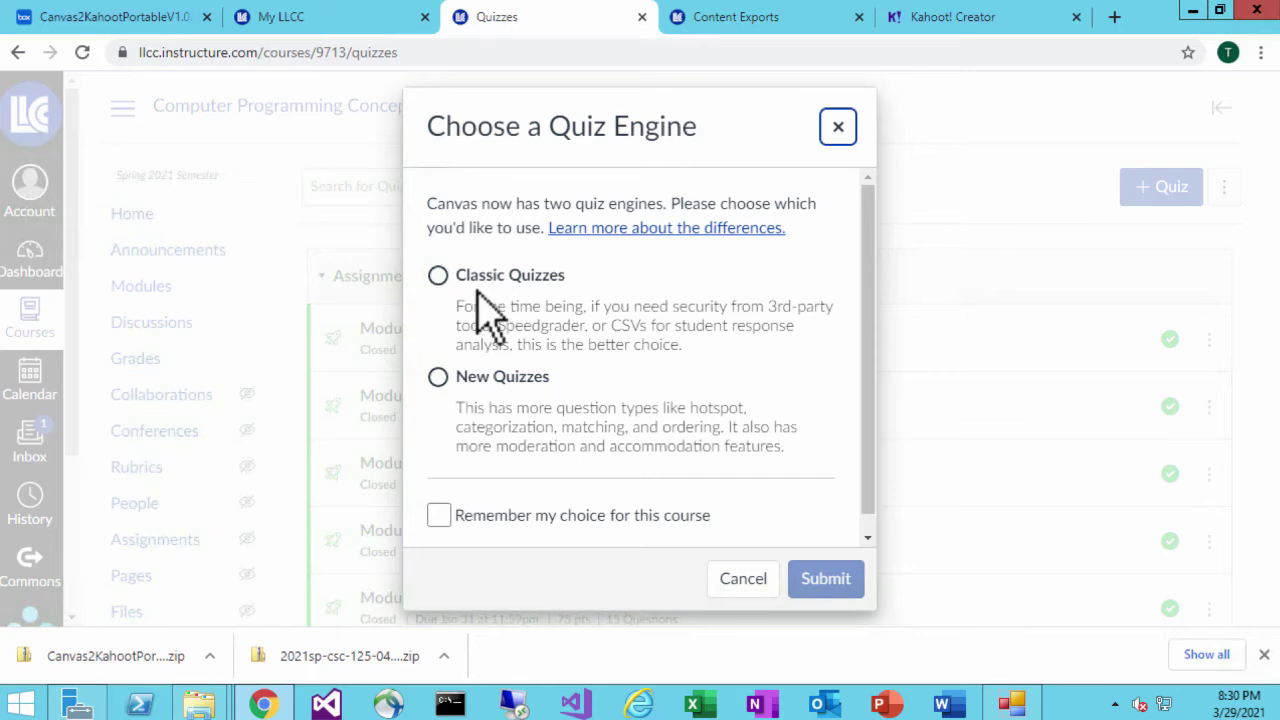
pyautogui.click(439, 276)
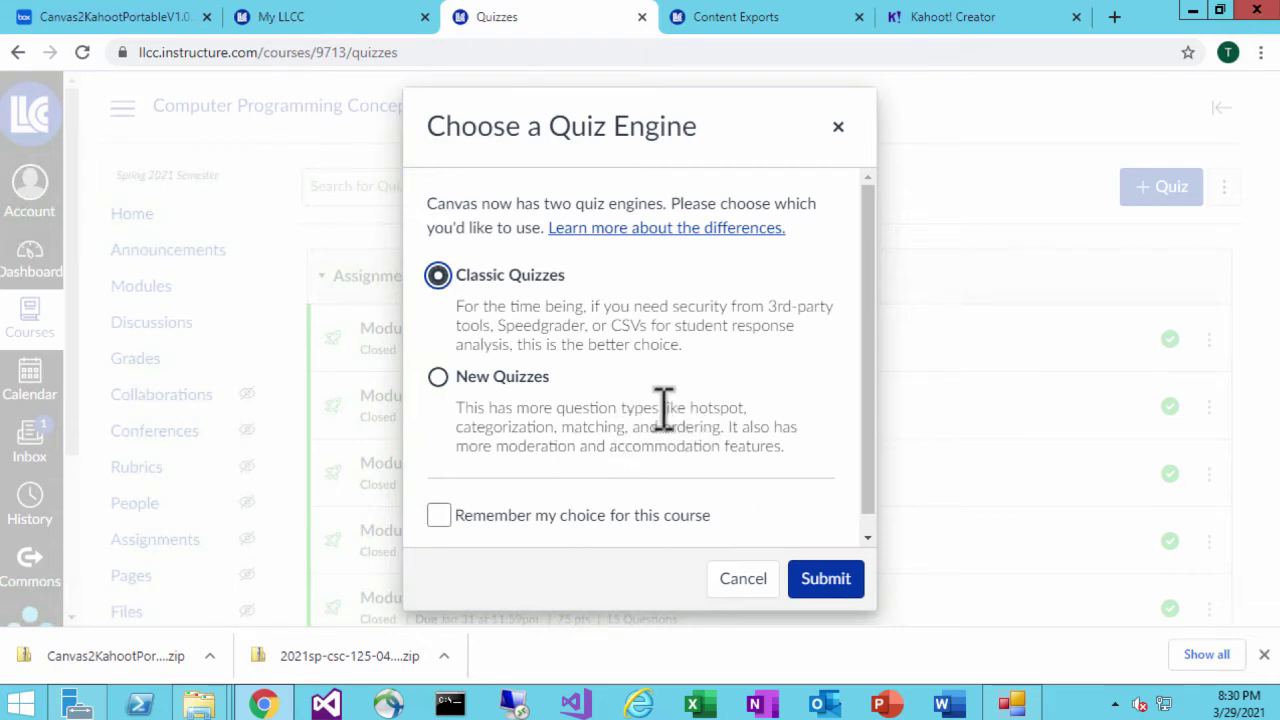
# Step: Create the classic quiz, title it Kahoot2, and show its empty Questions list
pyautogui.click(828, 580)
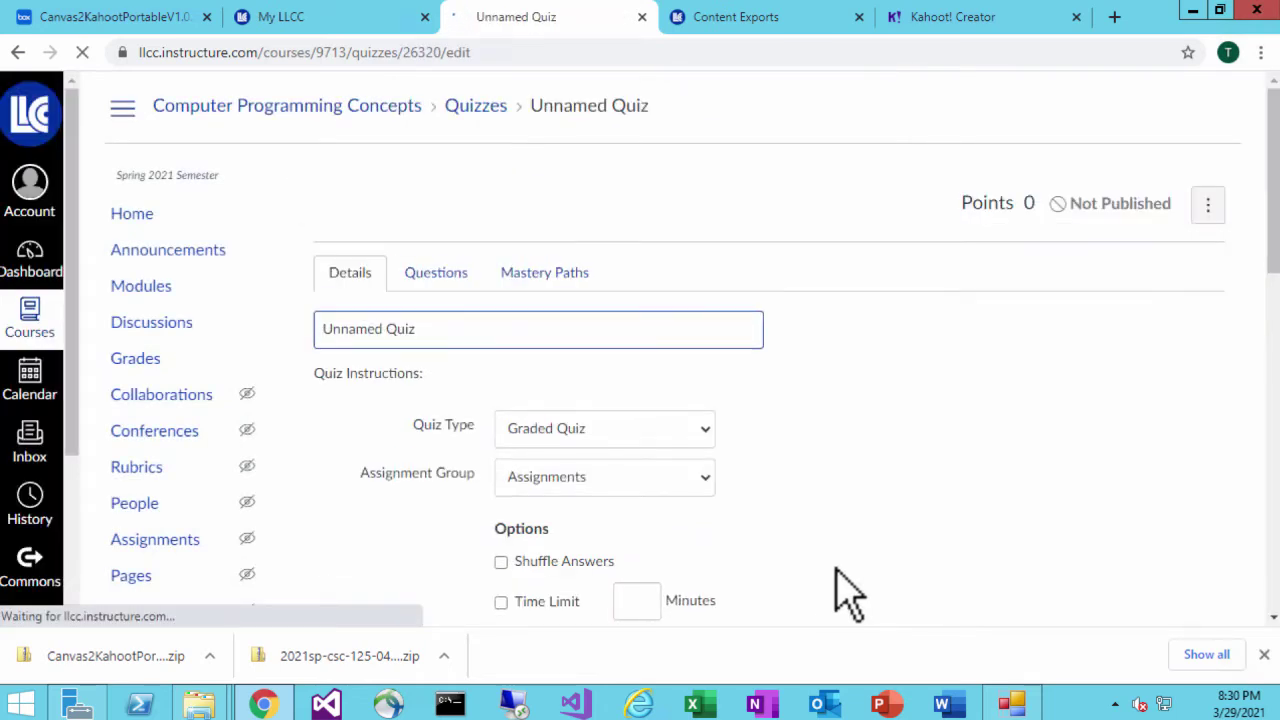
pyautogui.tripleClick(417, 330)
pyautogui.write('Kahoot')
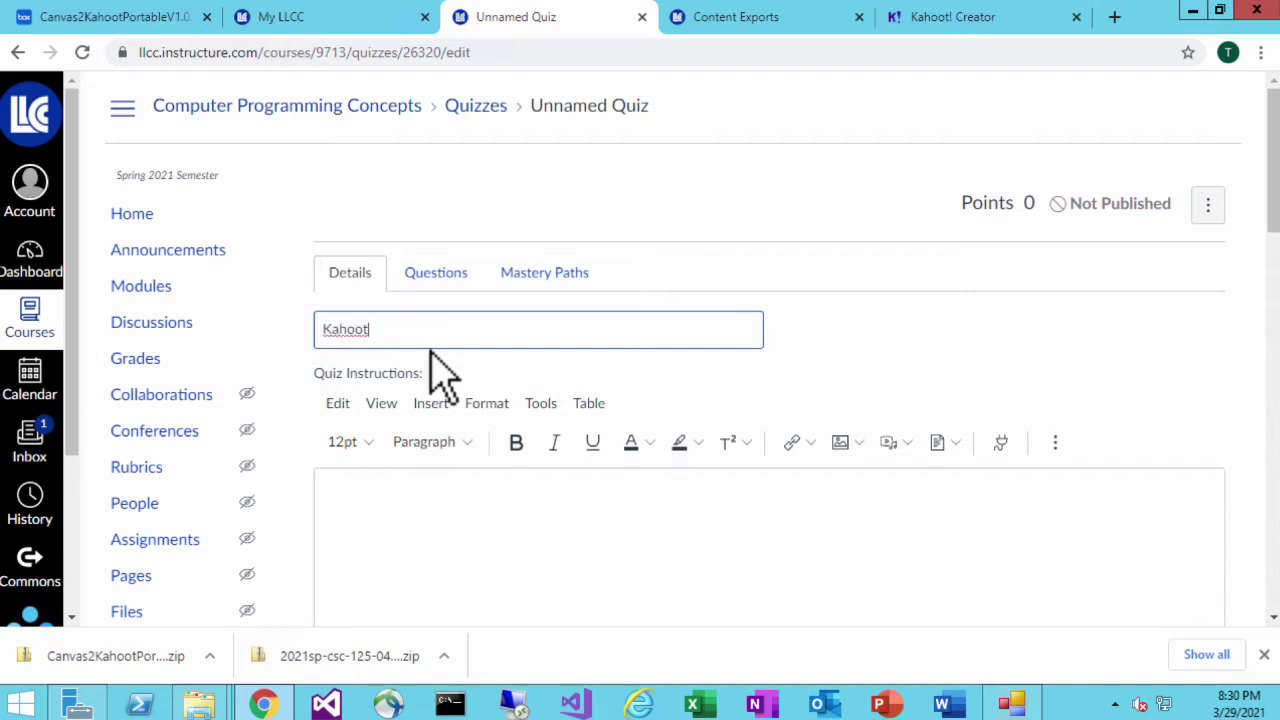
pyautogui.write('2')
pyautogui.click(436, 273)
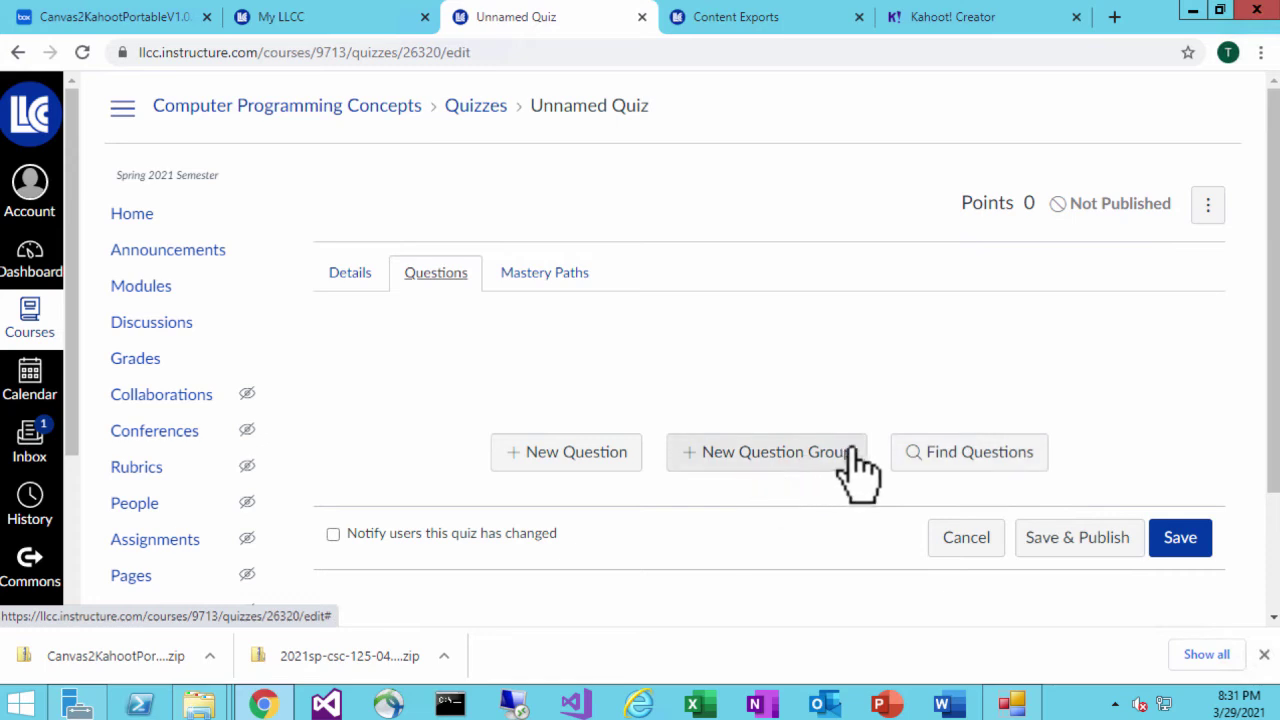
# Step: Add every question from the 9E Ch_7 File Handling bank, totalling 41 points
pyautogui.click(953, 450)
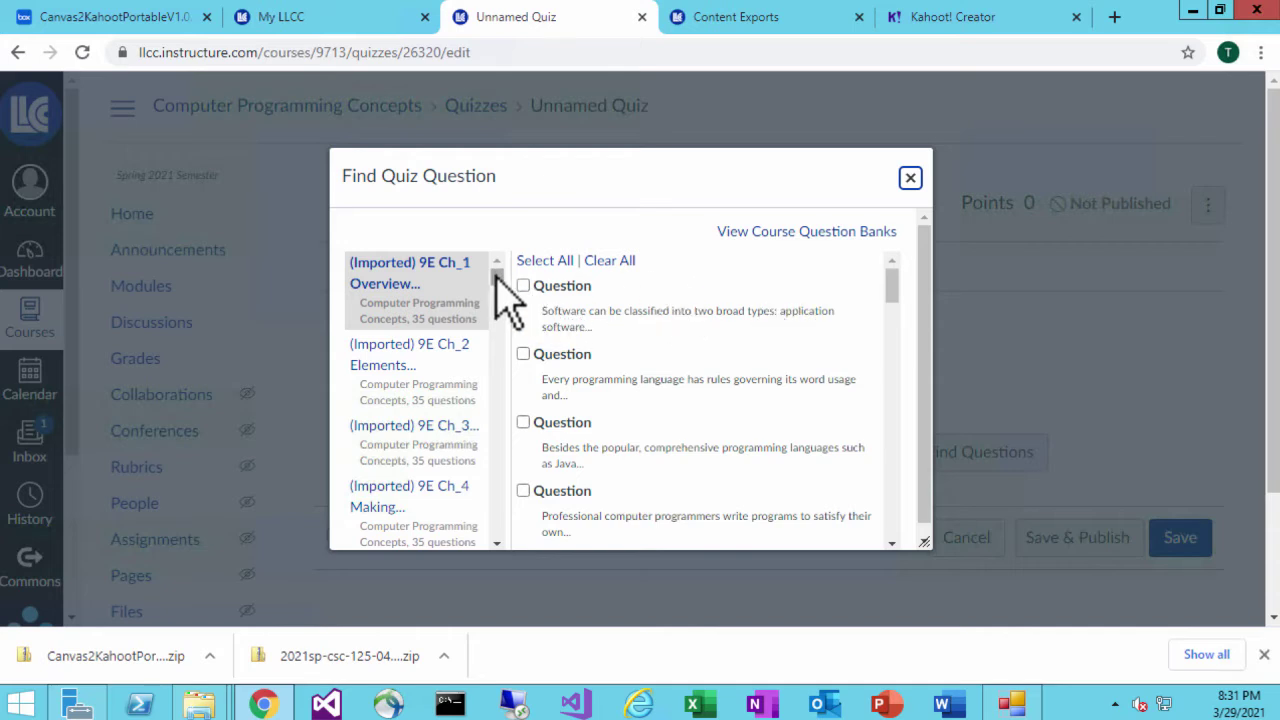
pyautogui.moveTo(495, 270)
pyautogui.mouseDown()
pyautogui.moveTo(506, 534)
pyautogui.moveTo(491, 333)
pyautogui.moveTo(510, 270)
pyautogui.mouseUp()
pyautogui.moveTo(500, 282); pyautogui.dragTo(497, 424)
pyautogui.click(410, 440)
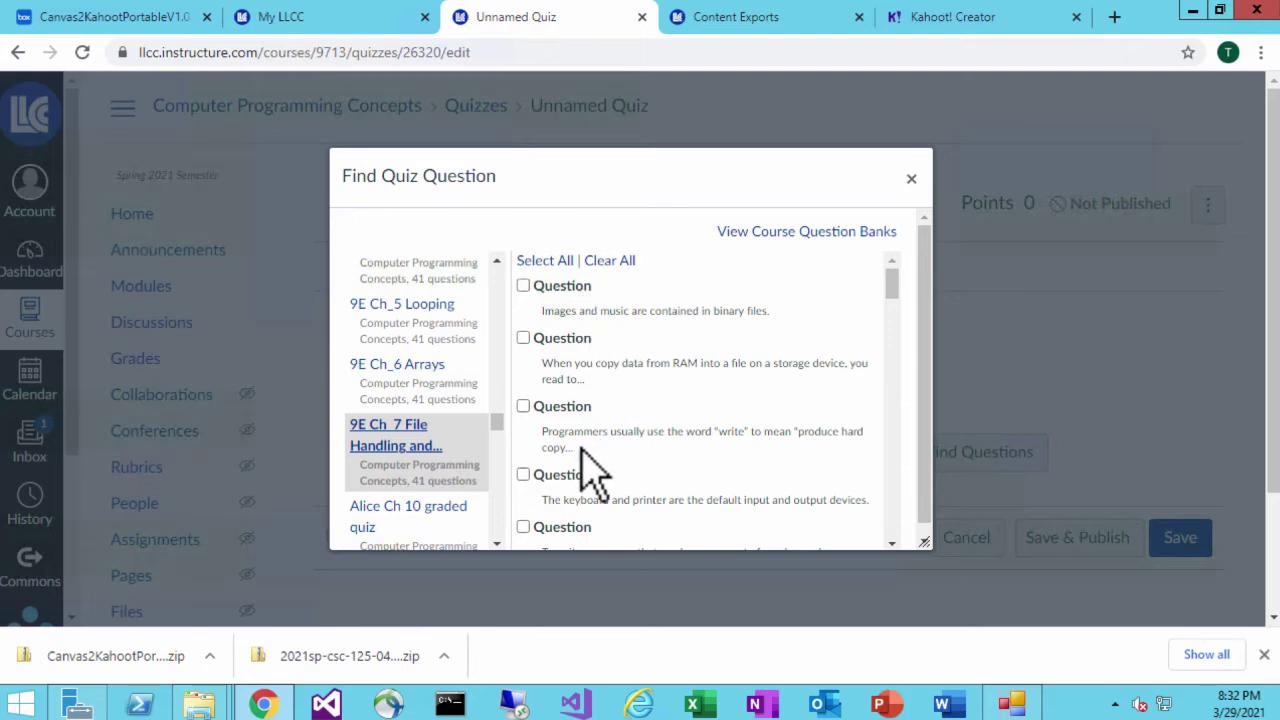
pyautogui.scroll(-8, 893, 440)
pyautogui.moveTo(893, 440); pyautogui.dragTo(930, 290)
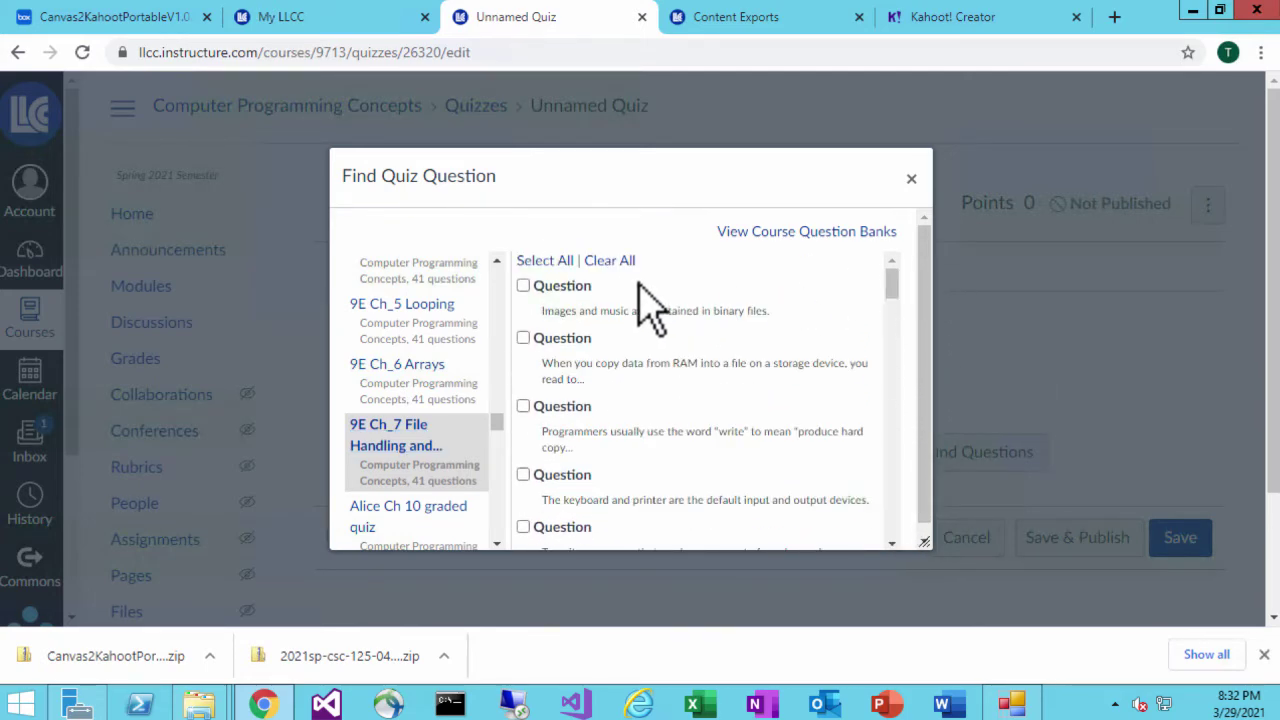
pyautogui.click(543, 261)
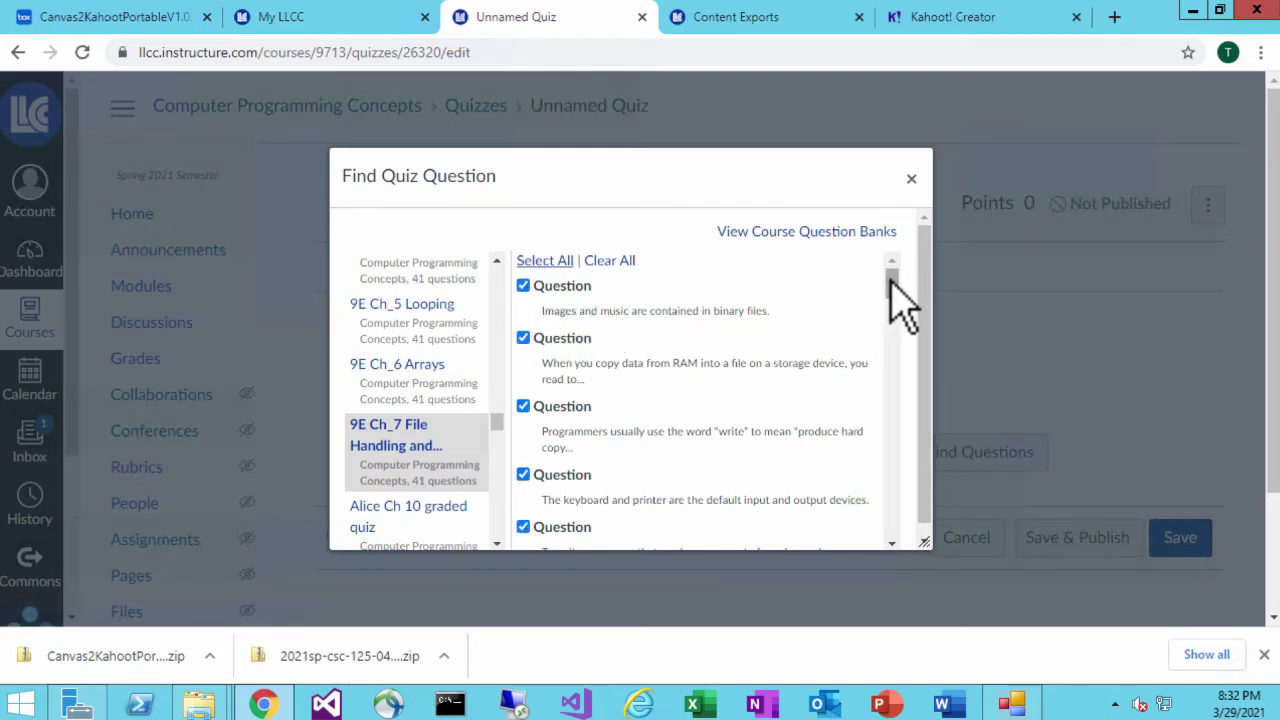
pyautogui.moveTo(891, 282); pyautogui.dragTo(878, 540)
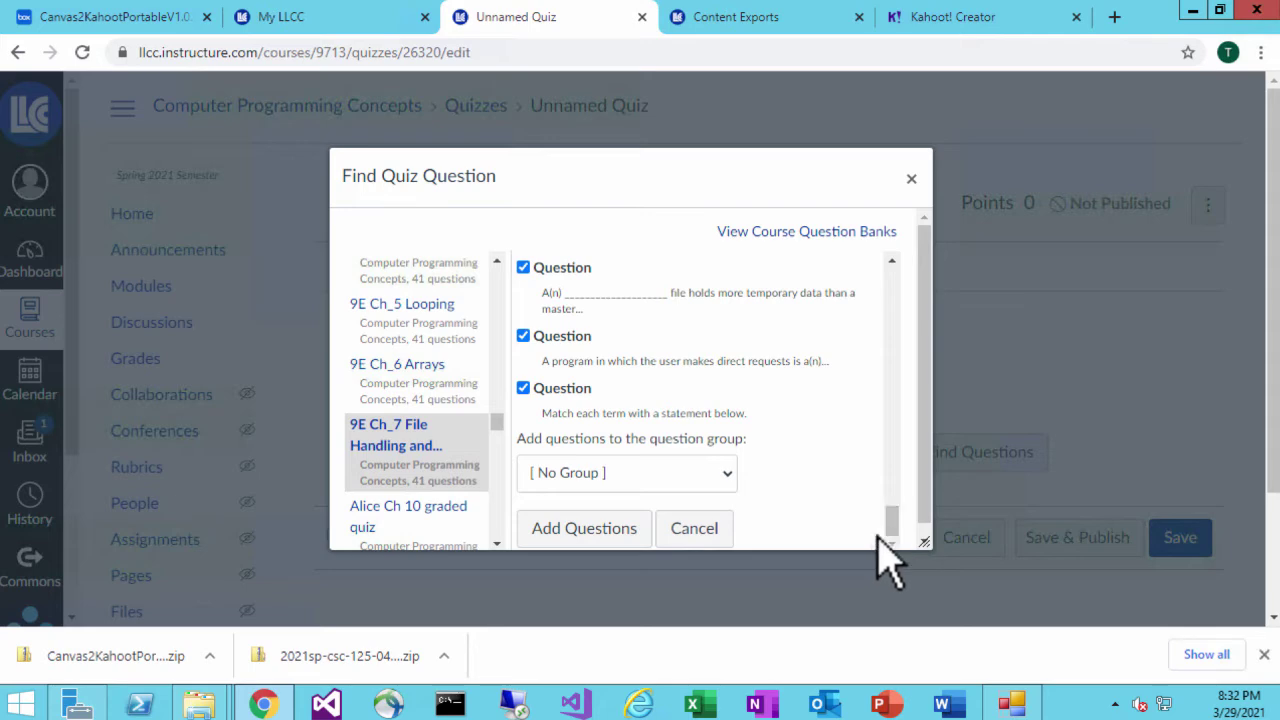
pyautogui.click(571, 540)
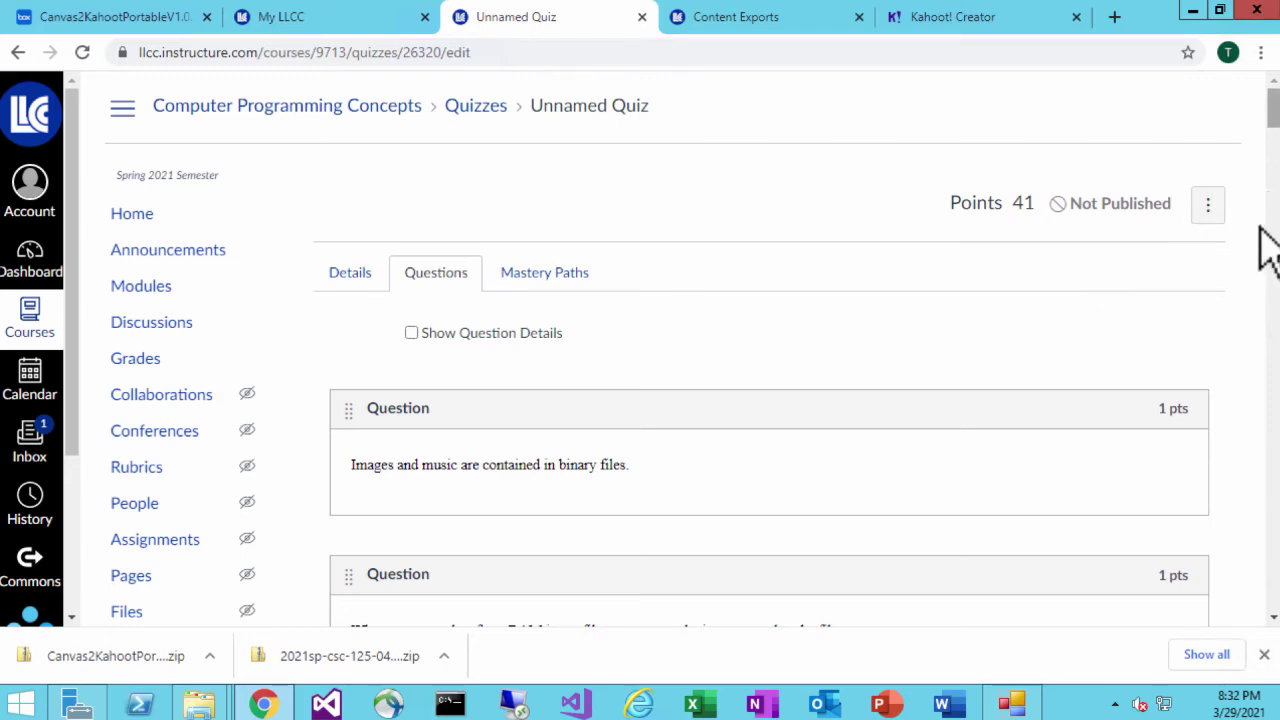
# Step: Add all 9E Ch_6 Arrays bank questions and save Kahoot2 at 82 points
pyautogui.scroll(-20, 1259, 226)
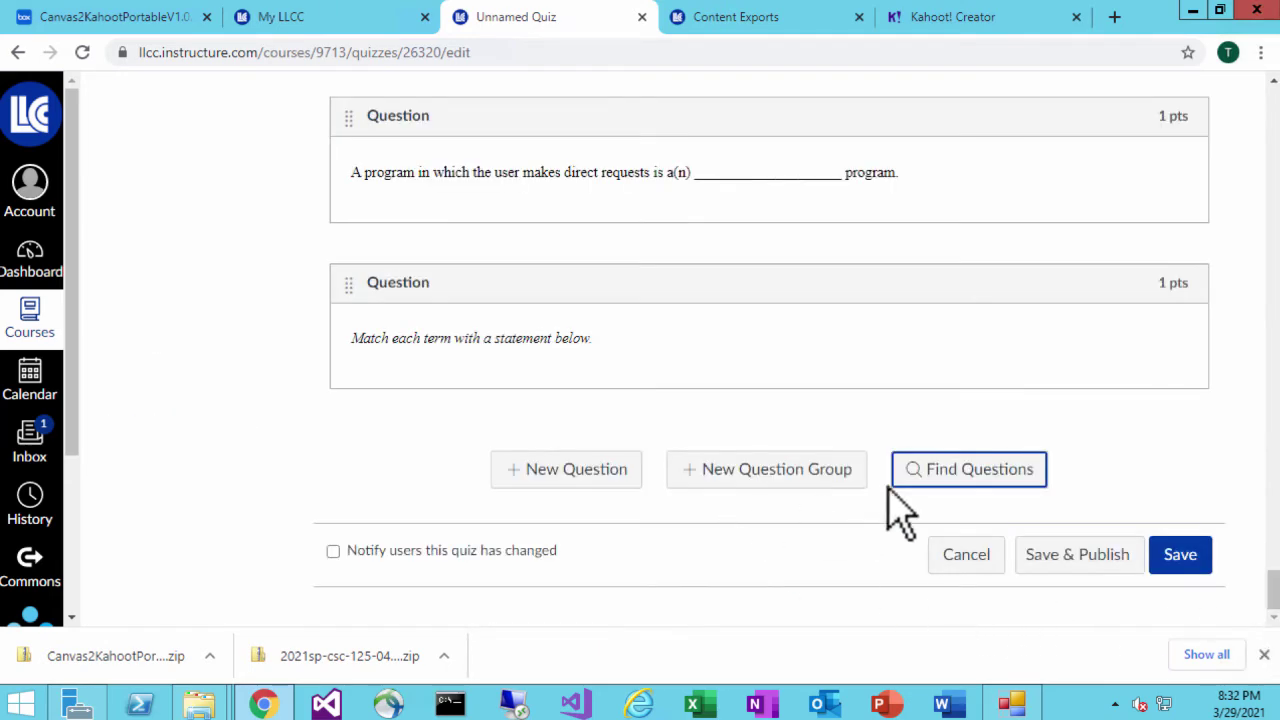
pyautogui.click(940, 482)
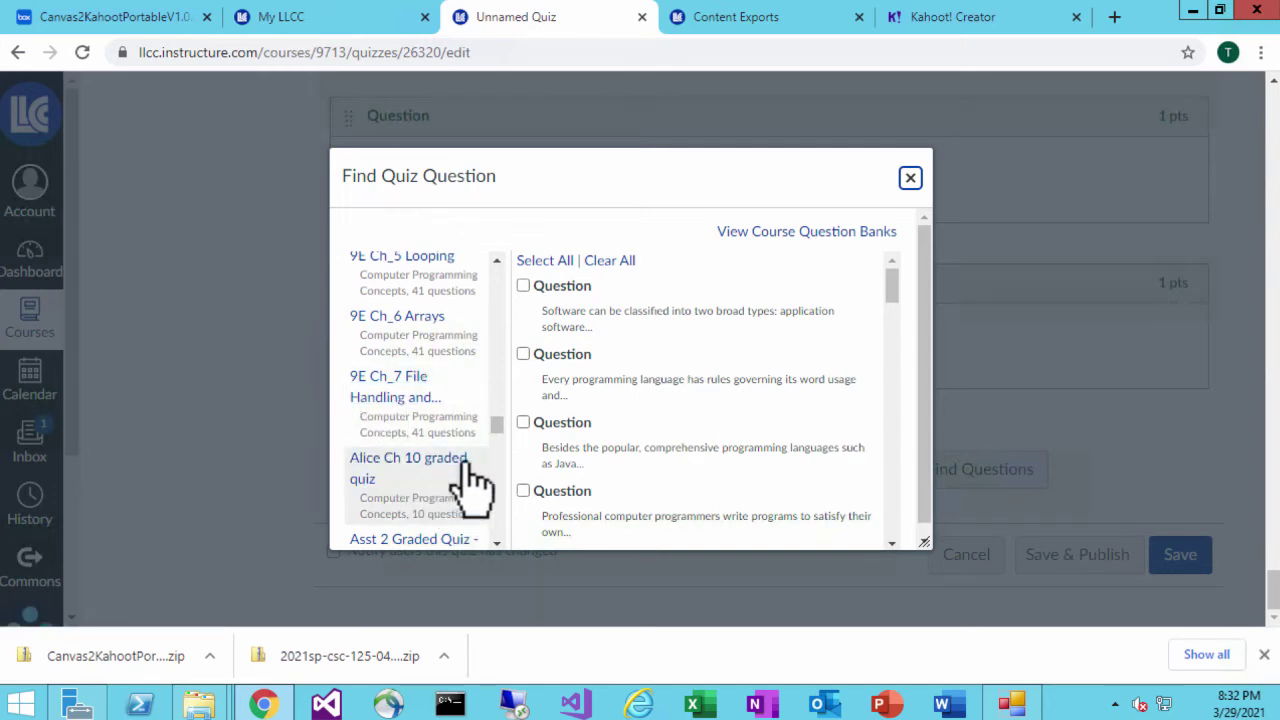
pyautogui.click(405, 338)
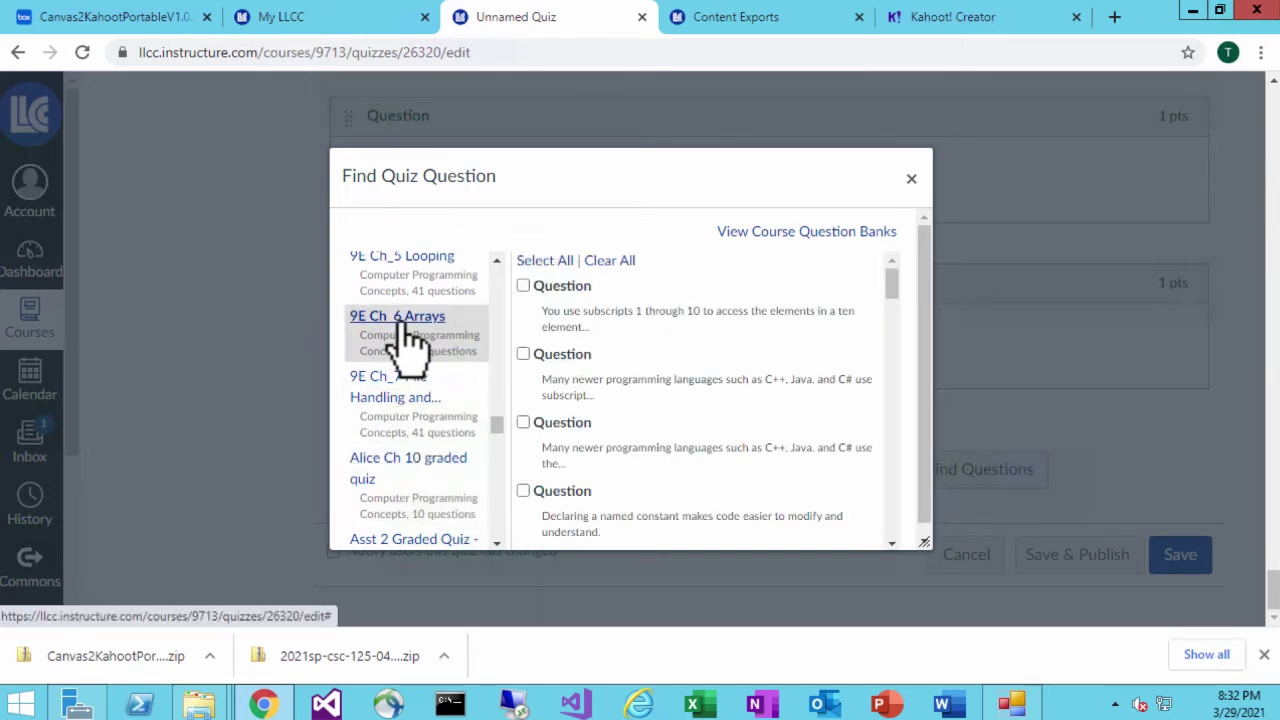
pyautogui.click(545, 262)
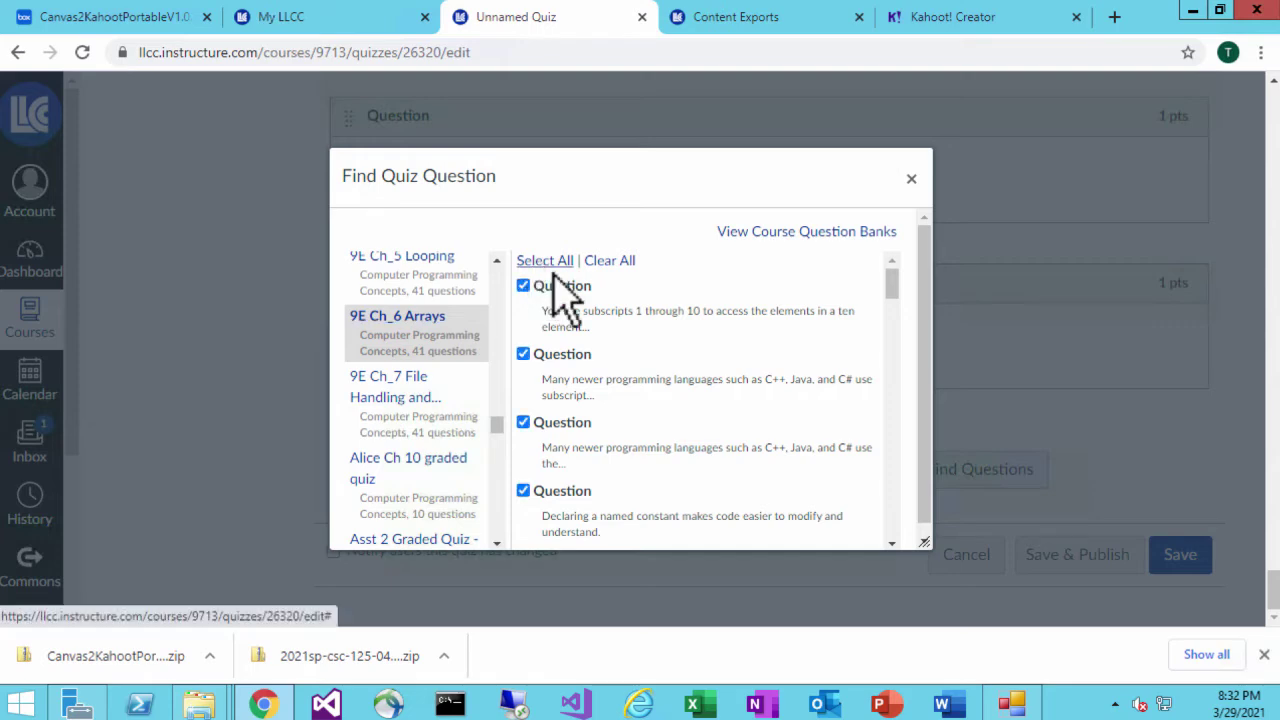
pyautogui.scroll(-8, 903, 380)
pyautogui.scroll(-5, 905, 540)
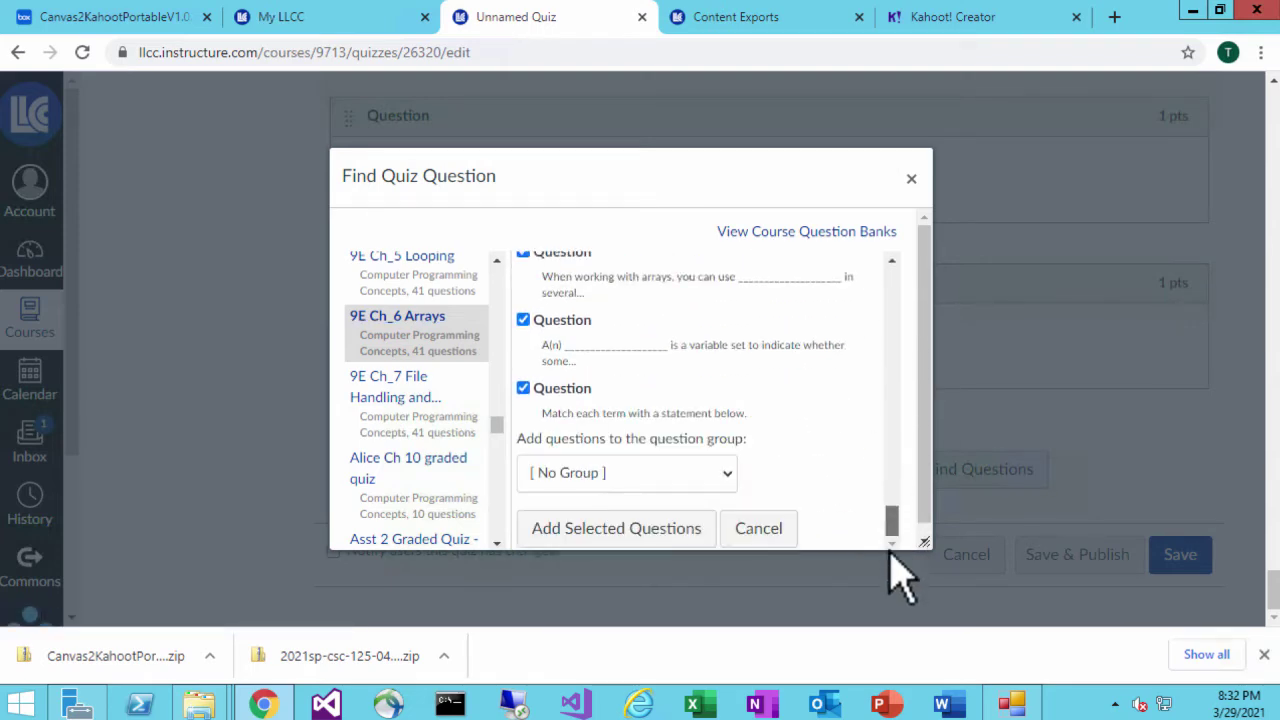
pyautogui.click(680, 528)
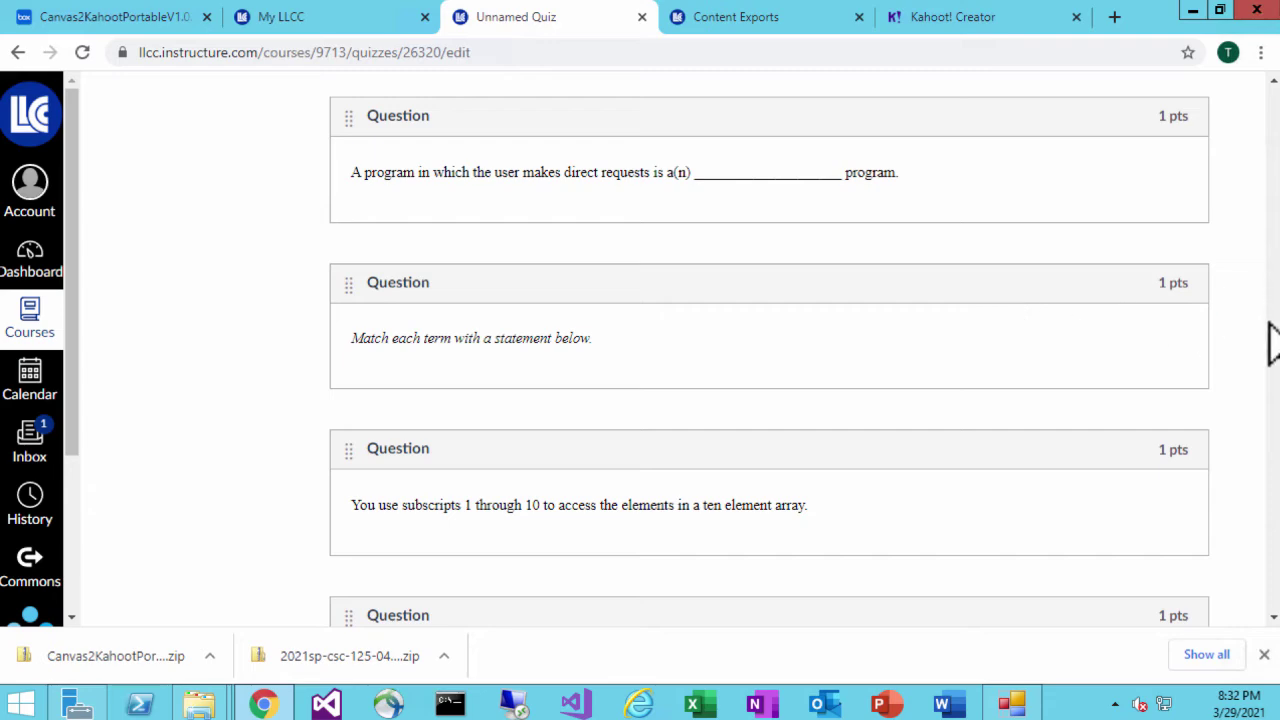
pyautogui.moveTo(1274, 358); pyautogui.dragTo(1272, 622)
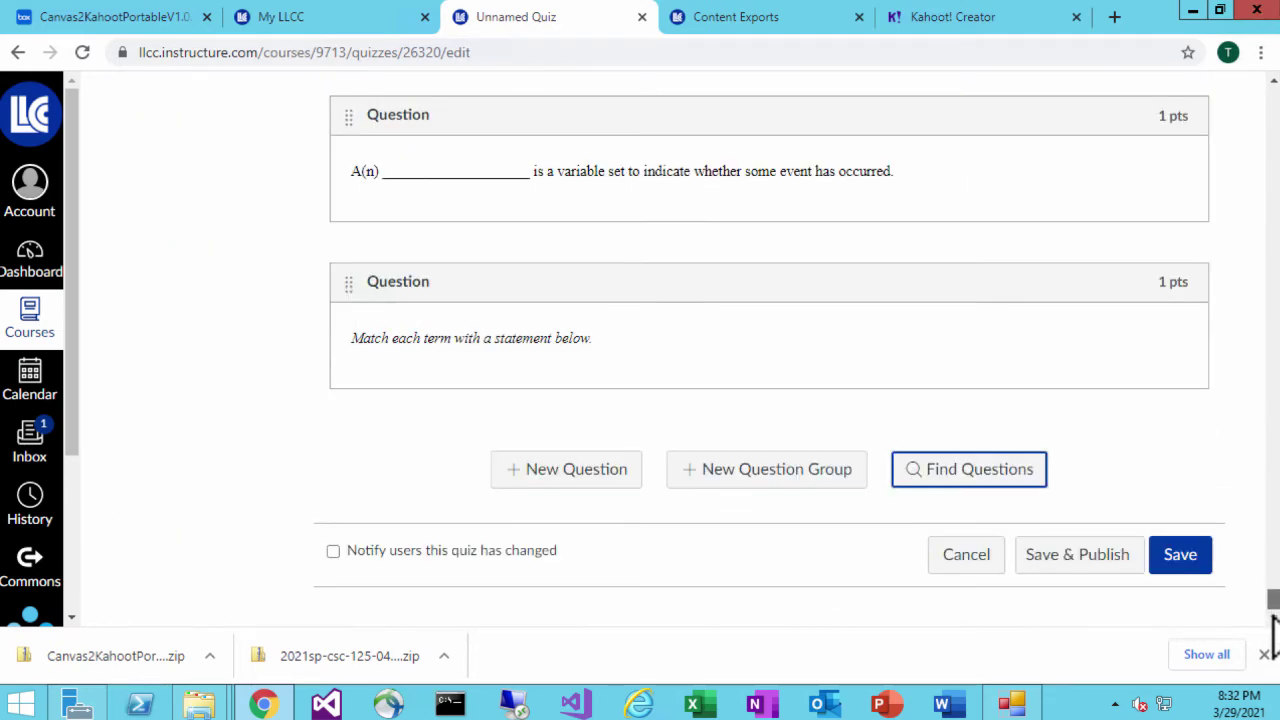
pyautogui.click(1180, 570)
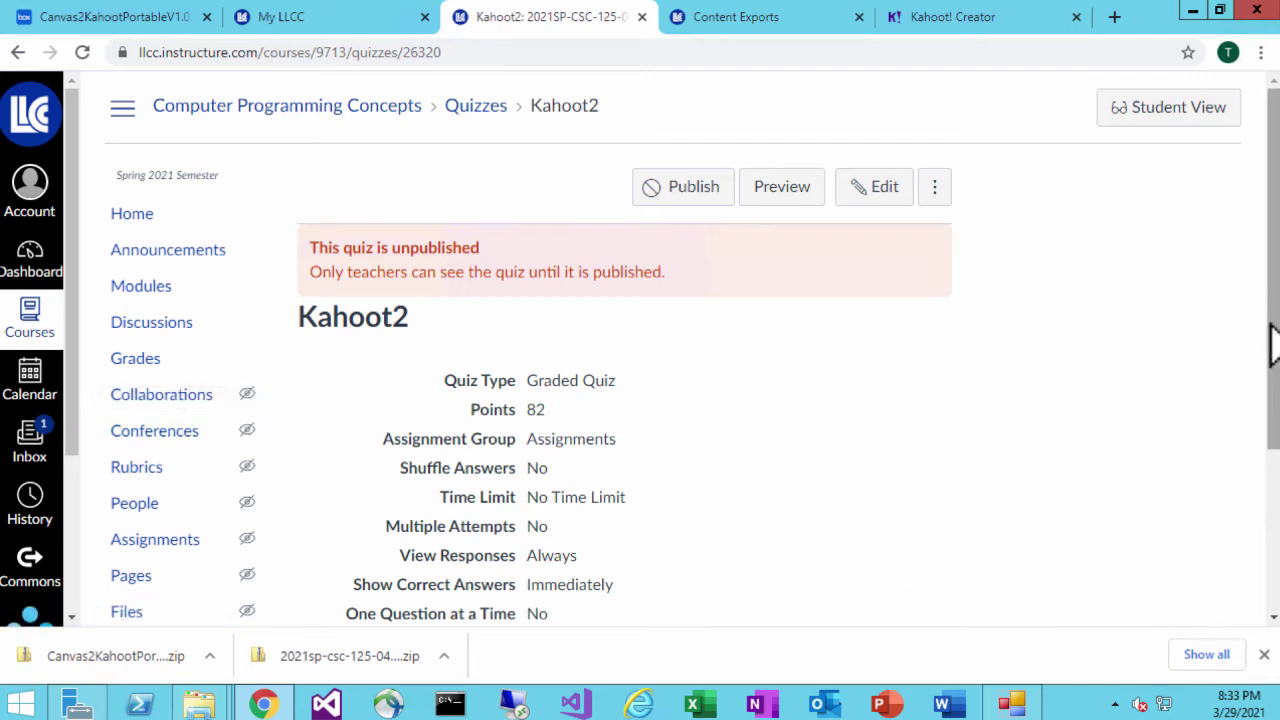
# Step: Create a Quiz-type export containing only the Kahoot2 quiz and download the resulting zip
pyautogui.moveTo(1274, 448); pyautogui.dragTo(1275, 620)
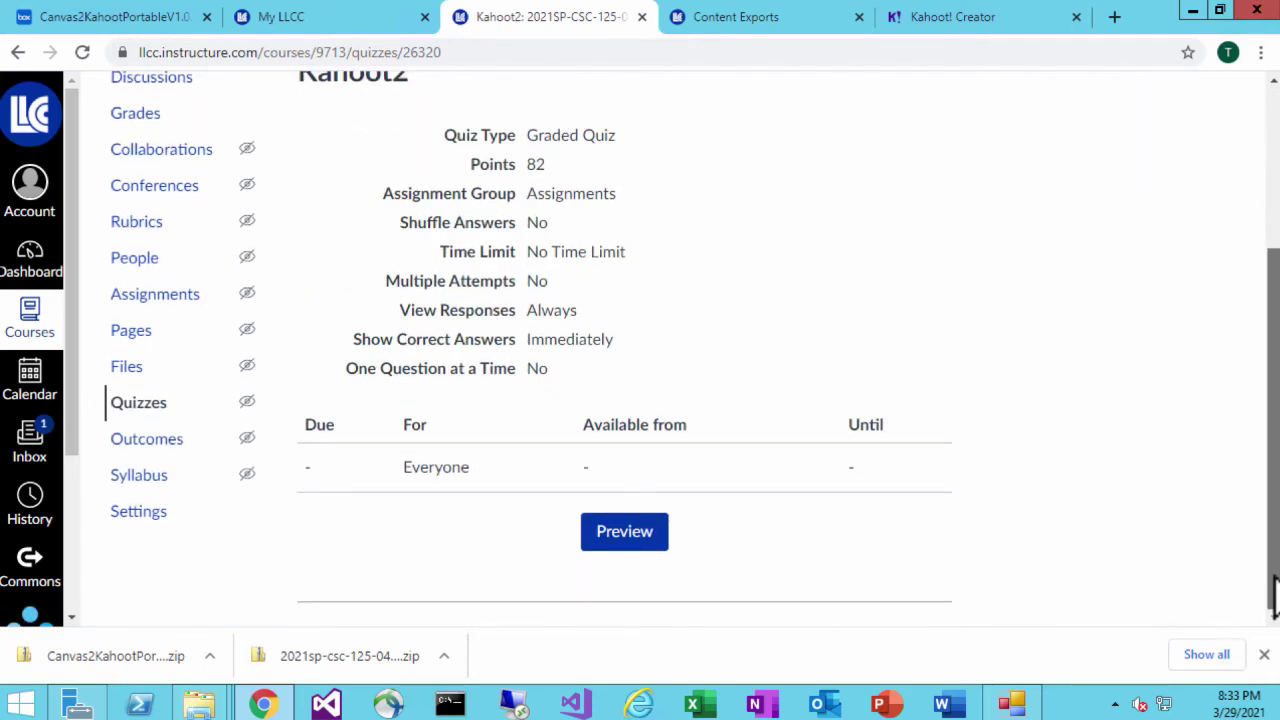
pyautogui.click(128, 511)
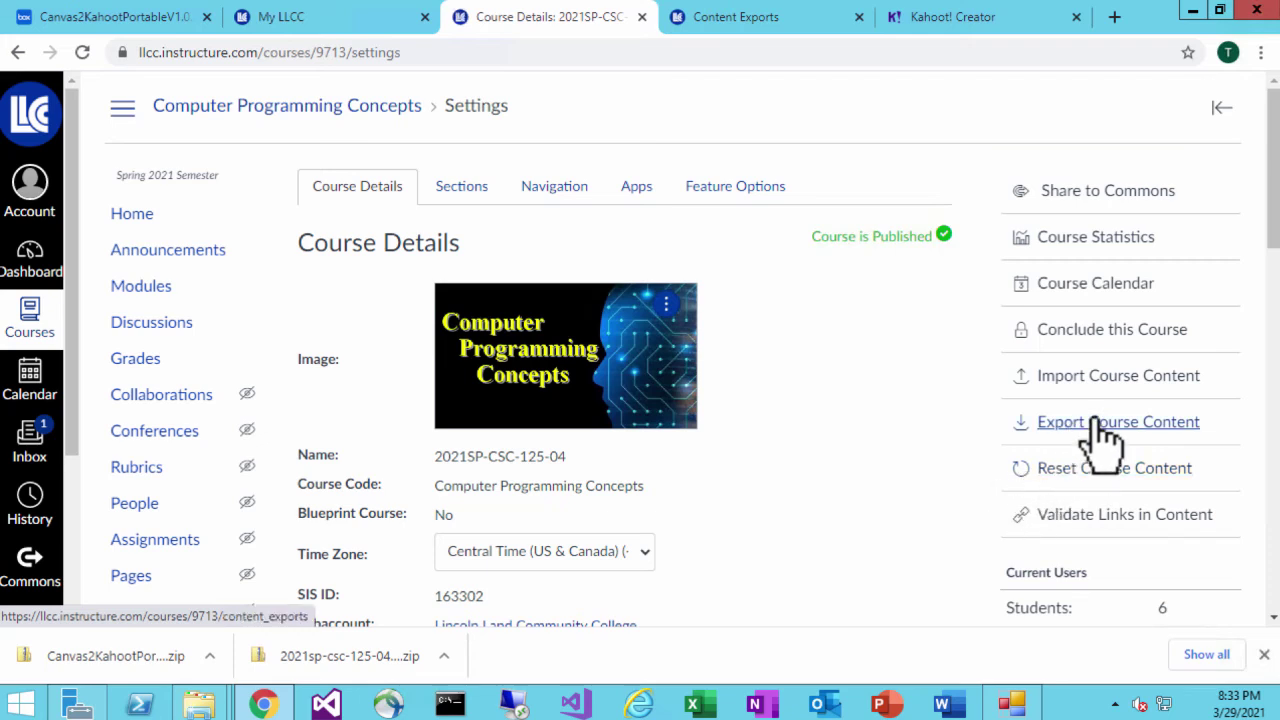
pyautogui.click(1078, 424)
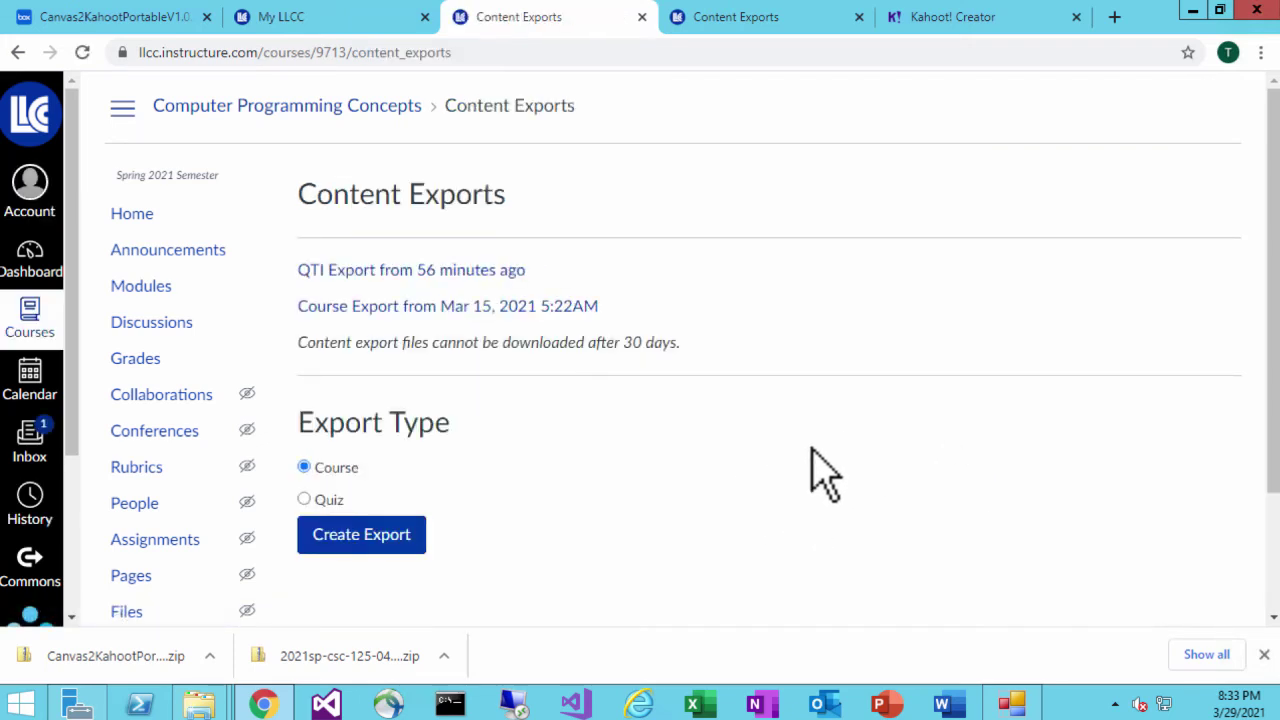
pyautogui.click(305, 499)
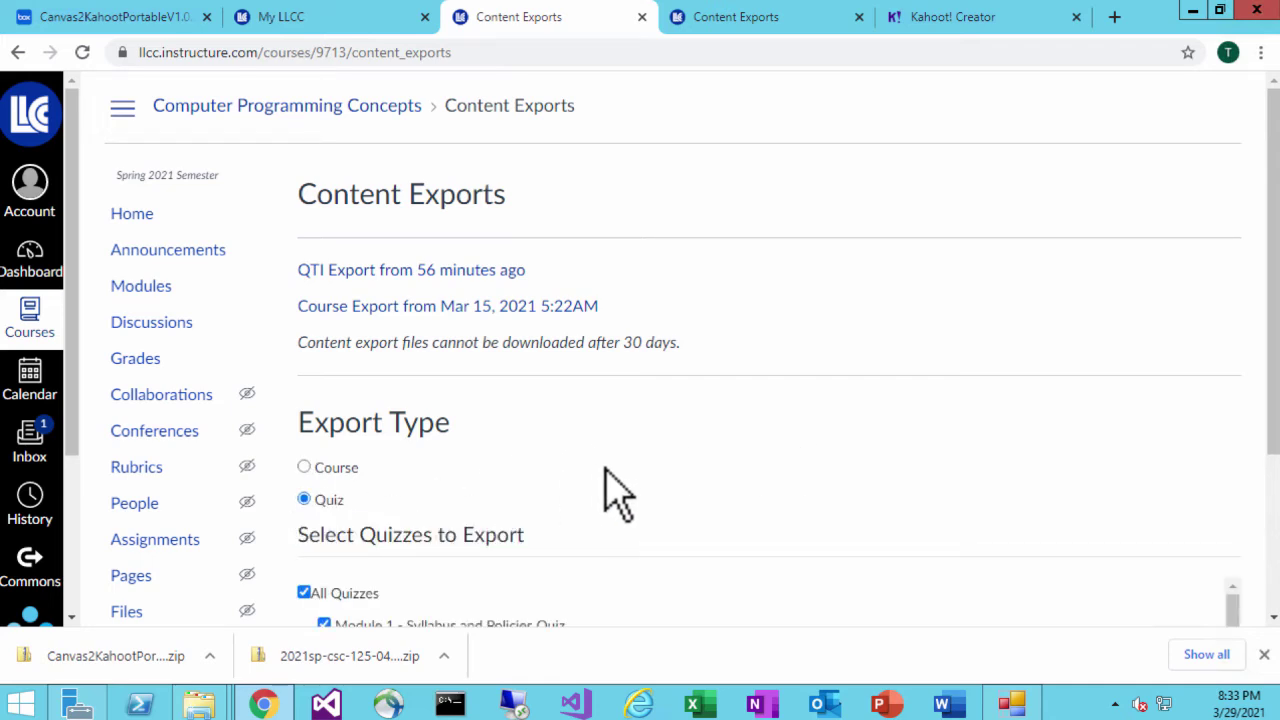
pyautogui.moveTo(1272, 343); pyautogui.dragTo(1274, 482)
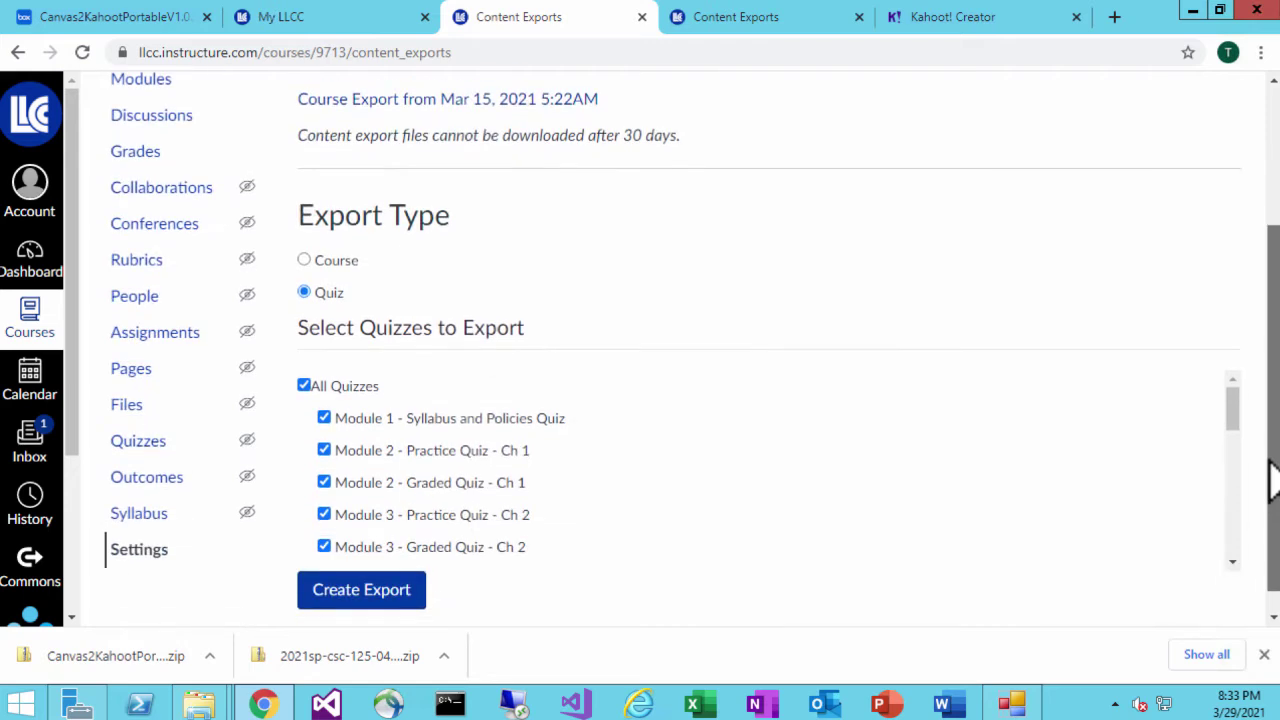
pyautogui.click(304, 385)
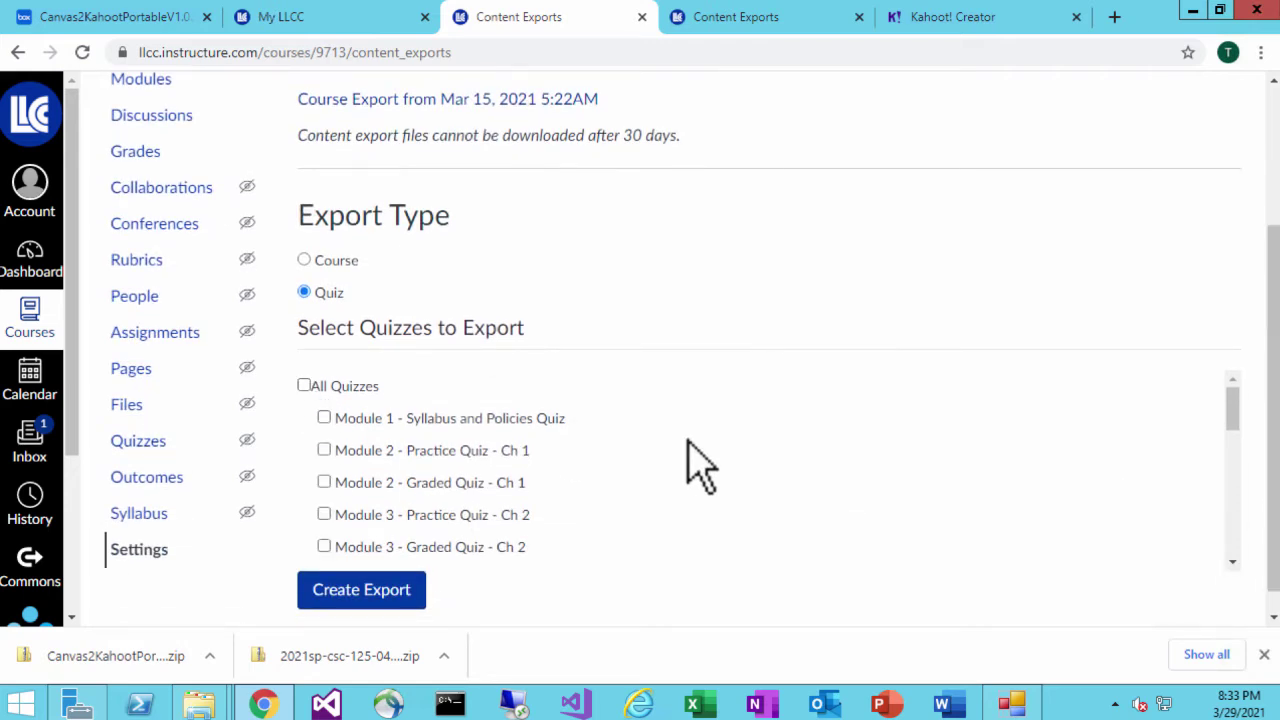
pyautogui.moveTo(1232, 402); pyautogui.dragTo(1247, 478)
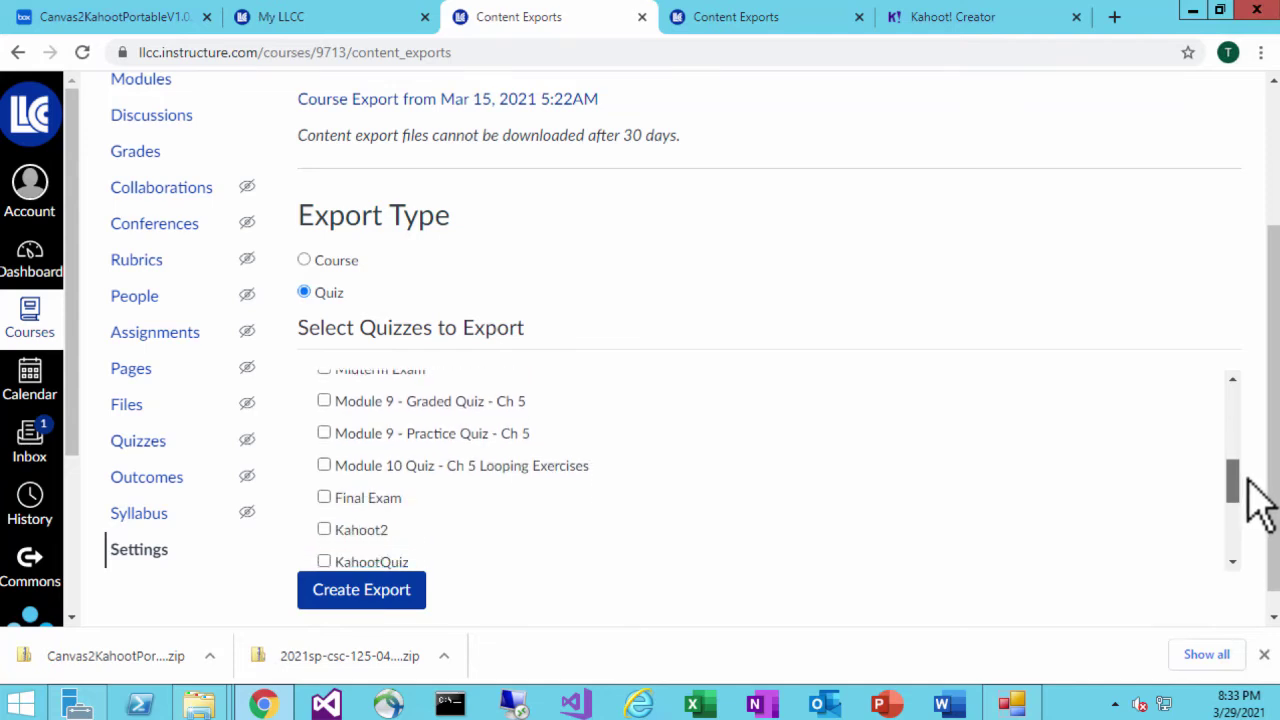
pyautogui.click(352, 592)
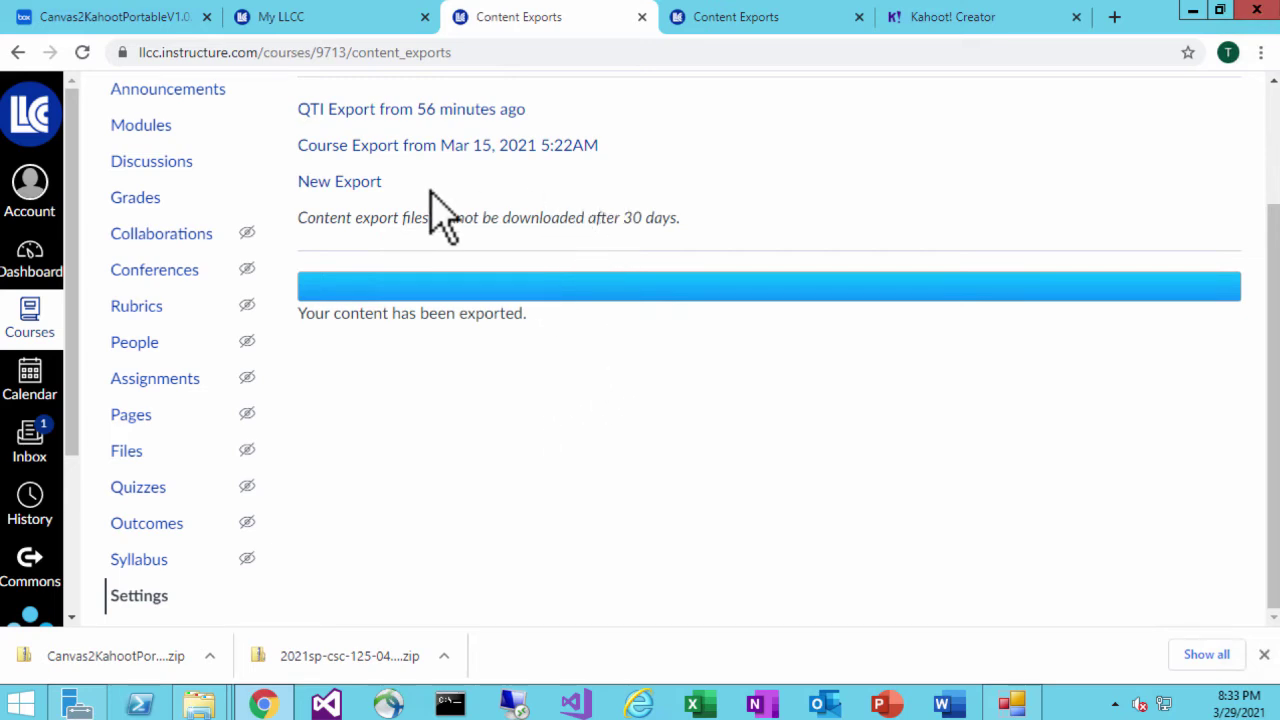
pyautogui.click(323, 190)
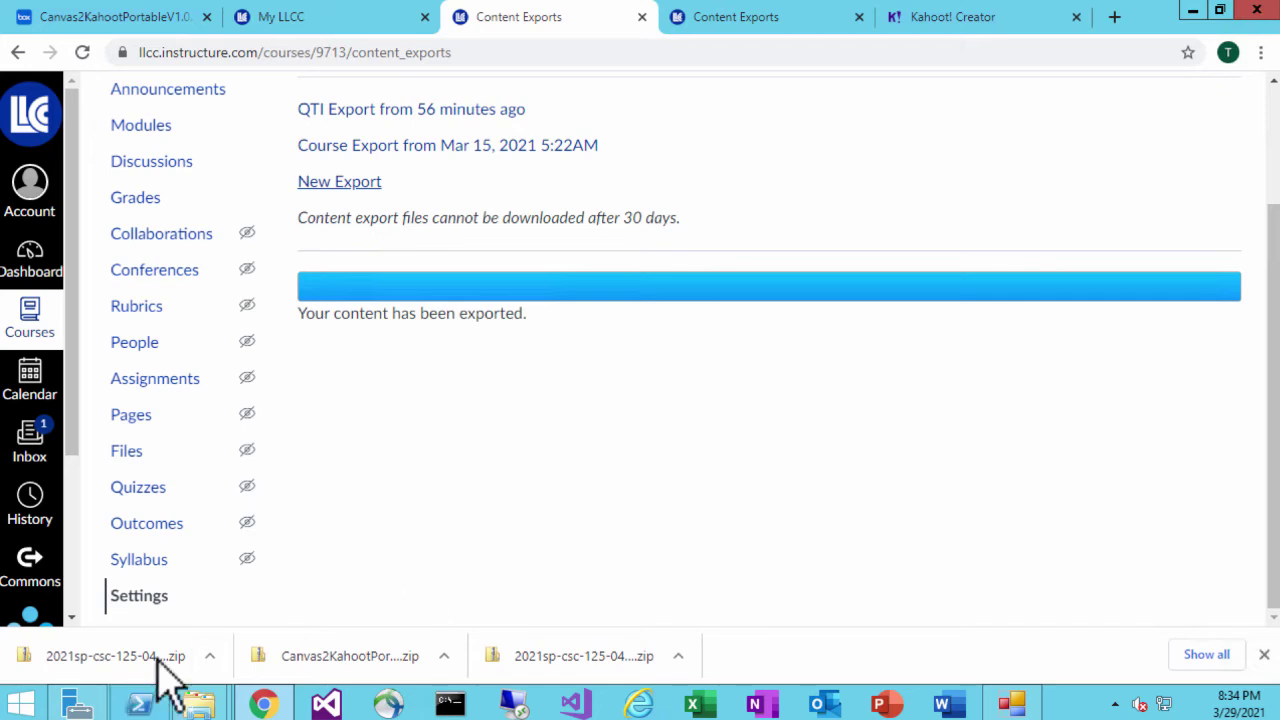
# Step: Load 2021sp-csc-125-04-quiz-export.zip into the Canvas2Kahoot converter
pyautogui.click(1012, 703)
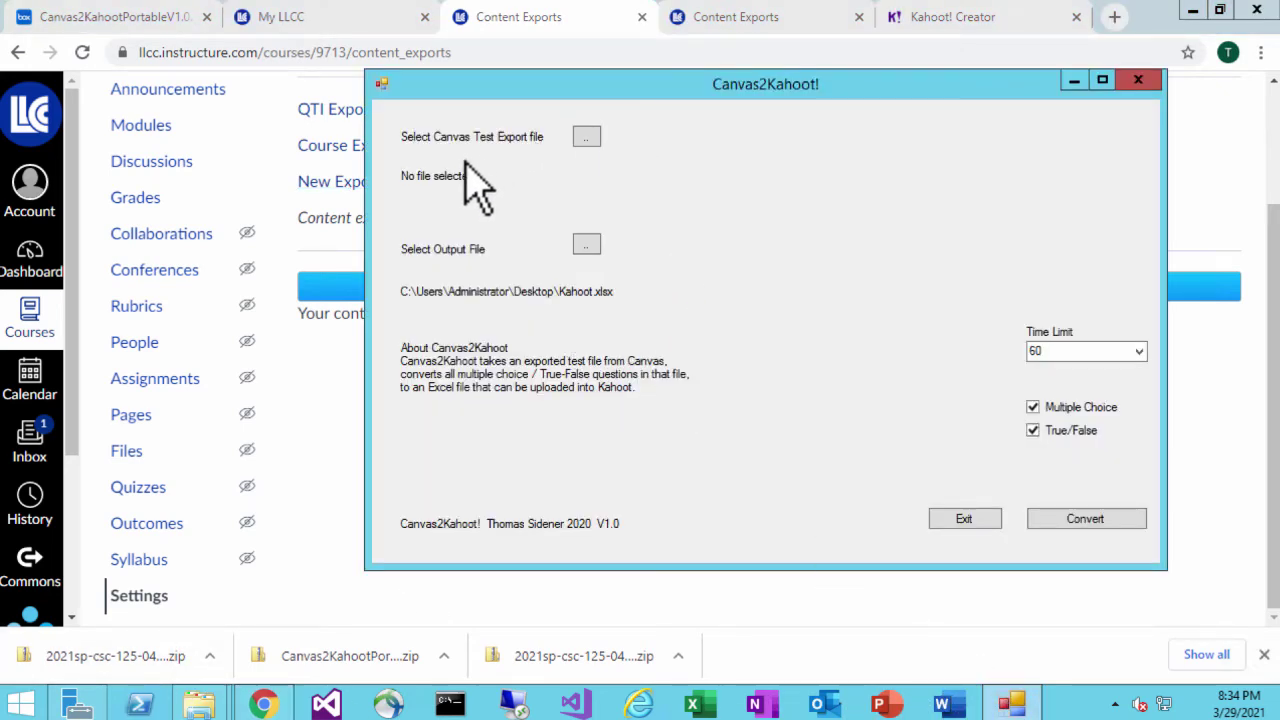
pyautogui.click(586, 136)
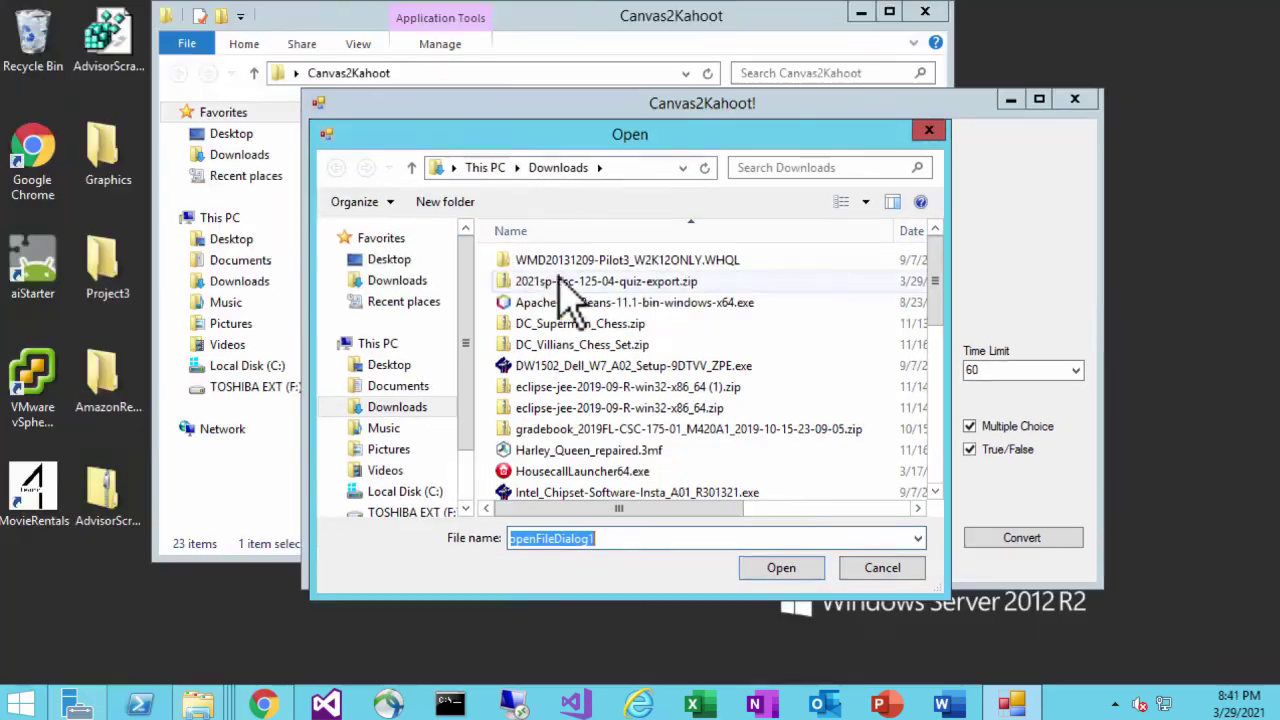
pyautogui.click(565, 283)
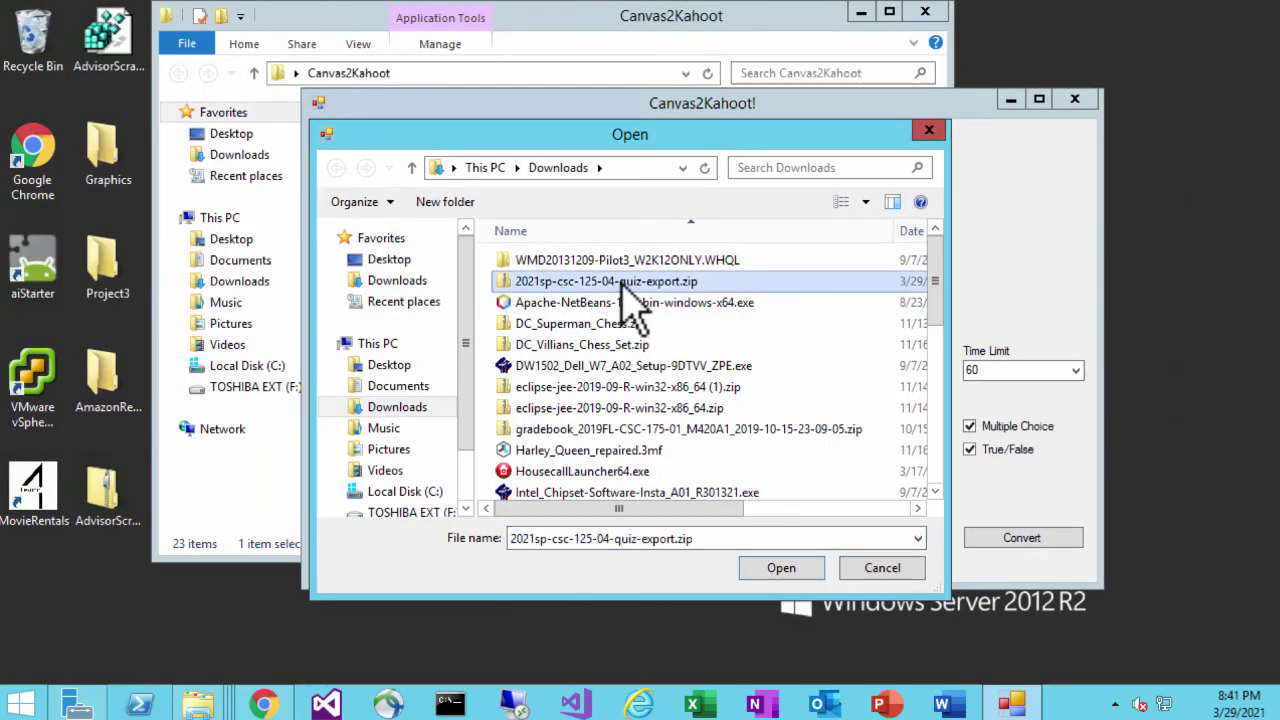
pyautogui.click(781, 568)
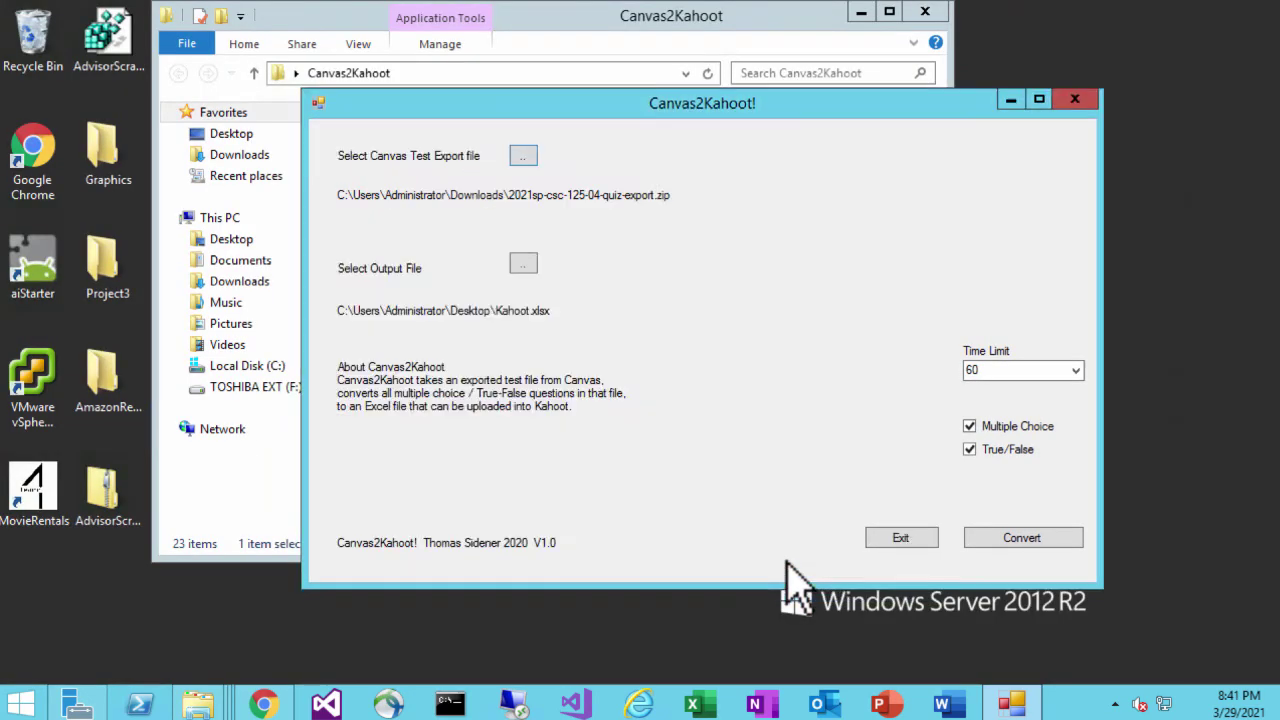
# Step: Include True/False questions, set a 90-second time limit, and convert to Kahoot.xlsx
pyautogui.click(972, 449)
pyautogui.click(1076, 371)
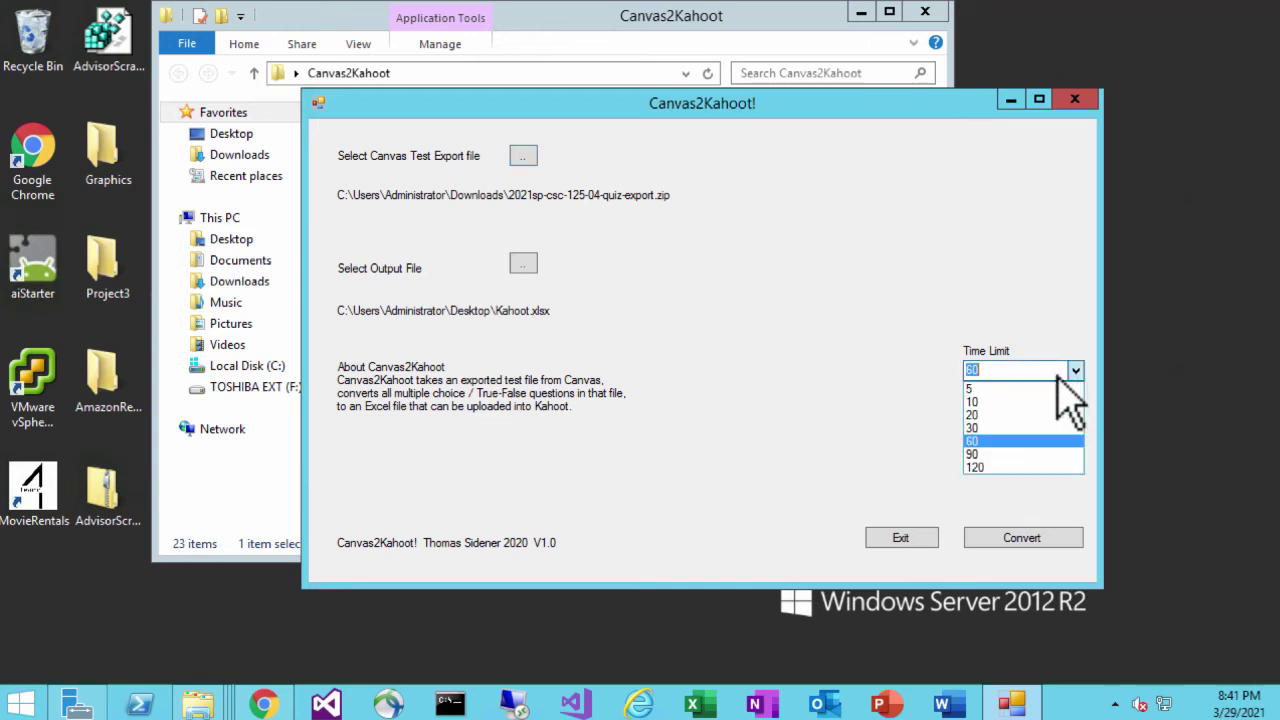
pyautogui.click(985, 452)
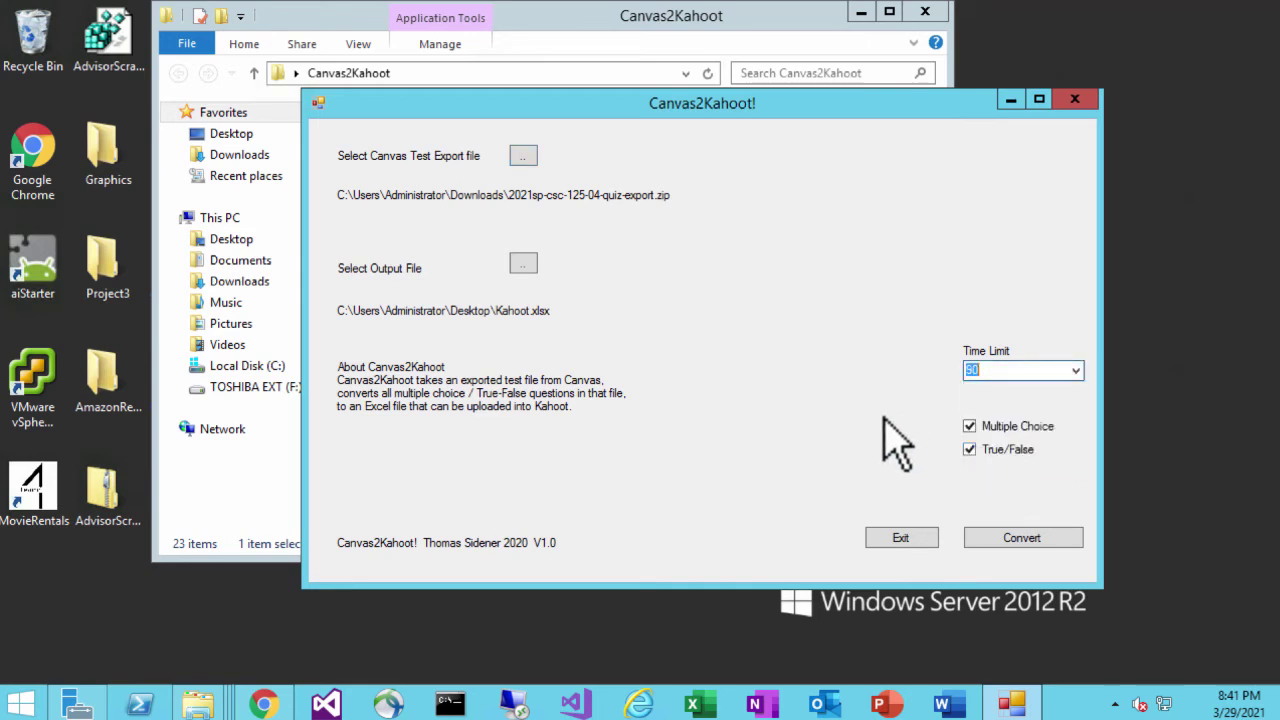
pyautogui.click(1022, 538)
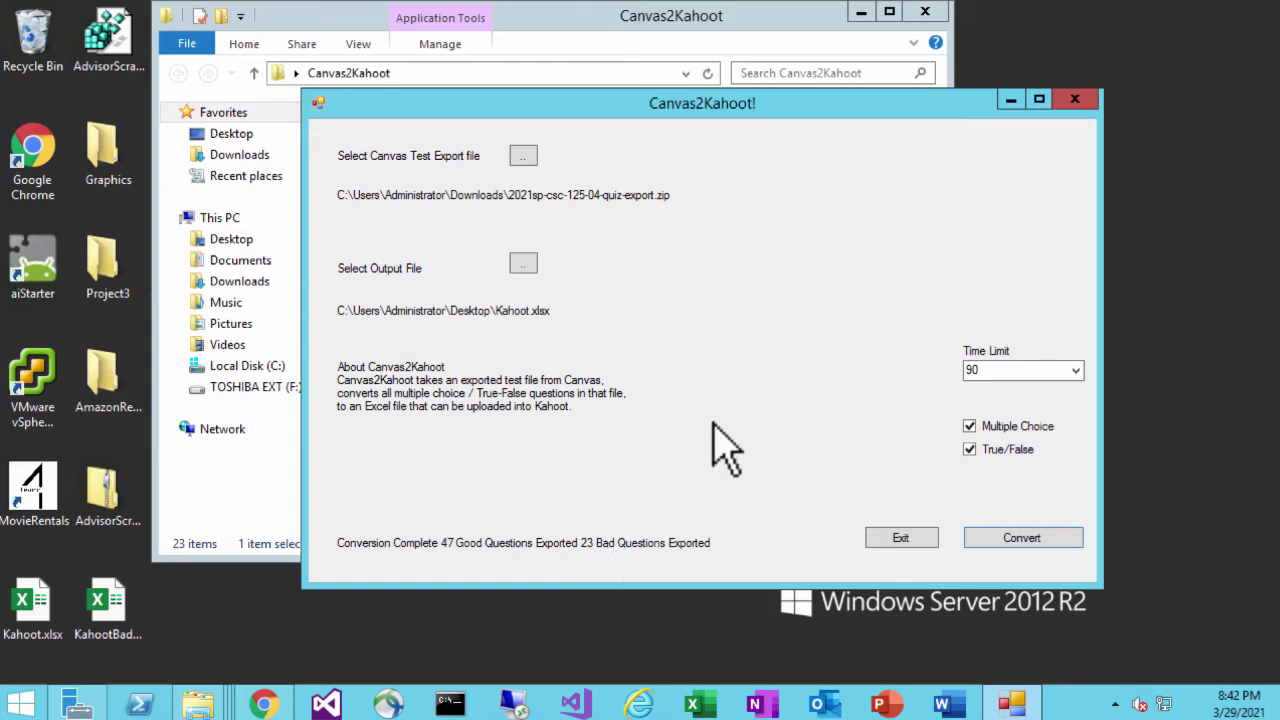
# Step: Close the converter and arrange Kahoot.xlsx beside KahootBad.xlsx on the desktop
pyautogui.click(901, 540)
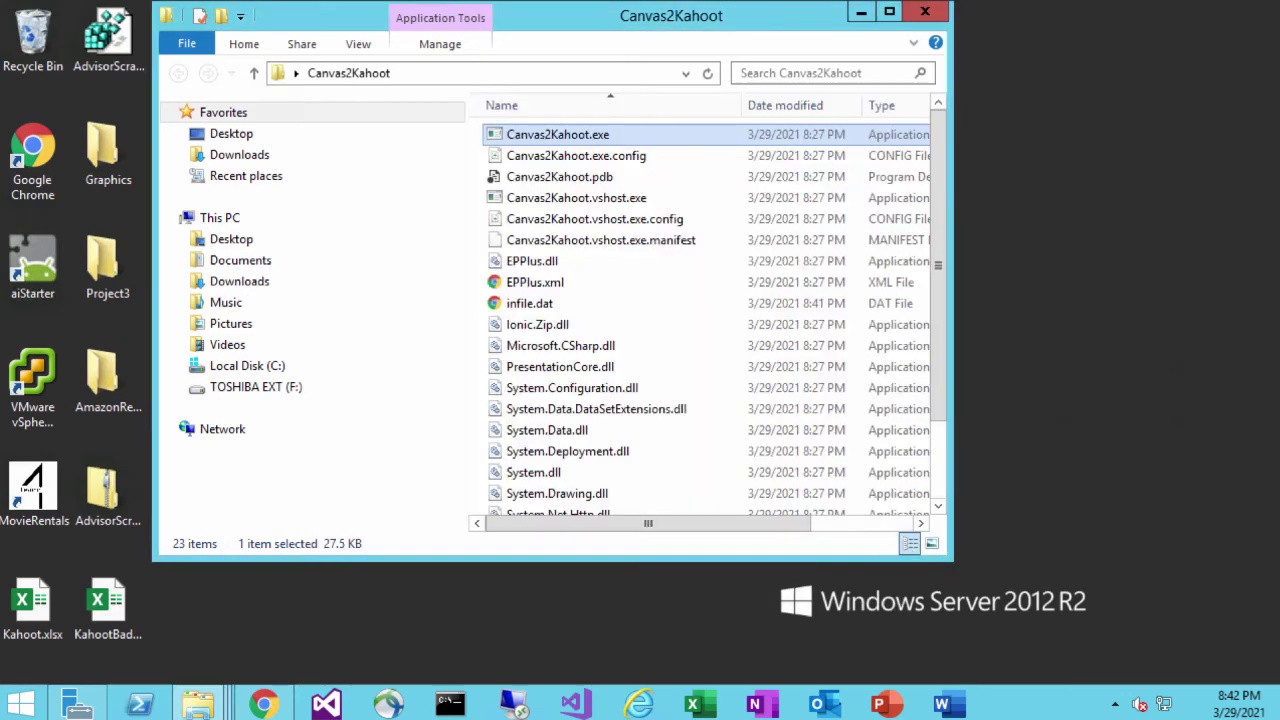
pyautogui.click(862, 12)
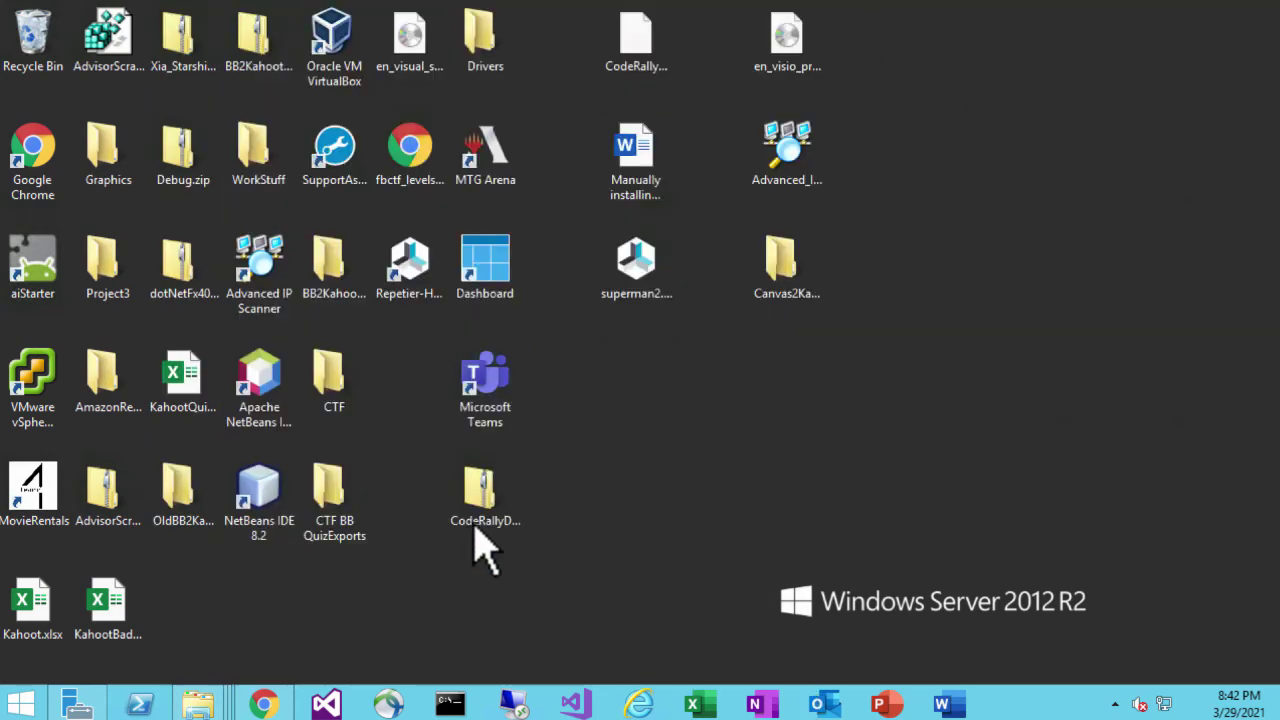
pyautogui.moveTo(108, 612); pyautogui.dragTo(955, 470)
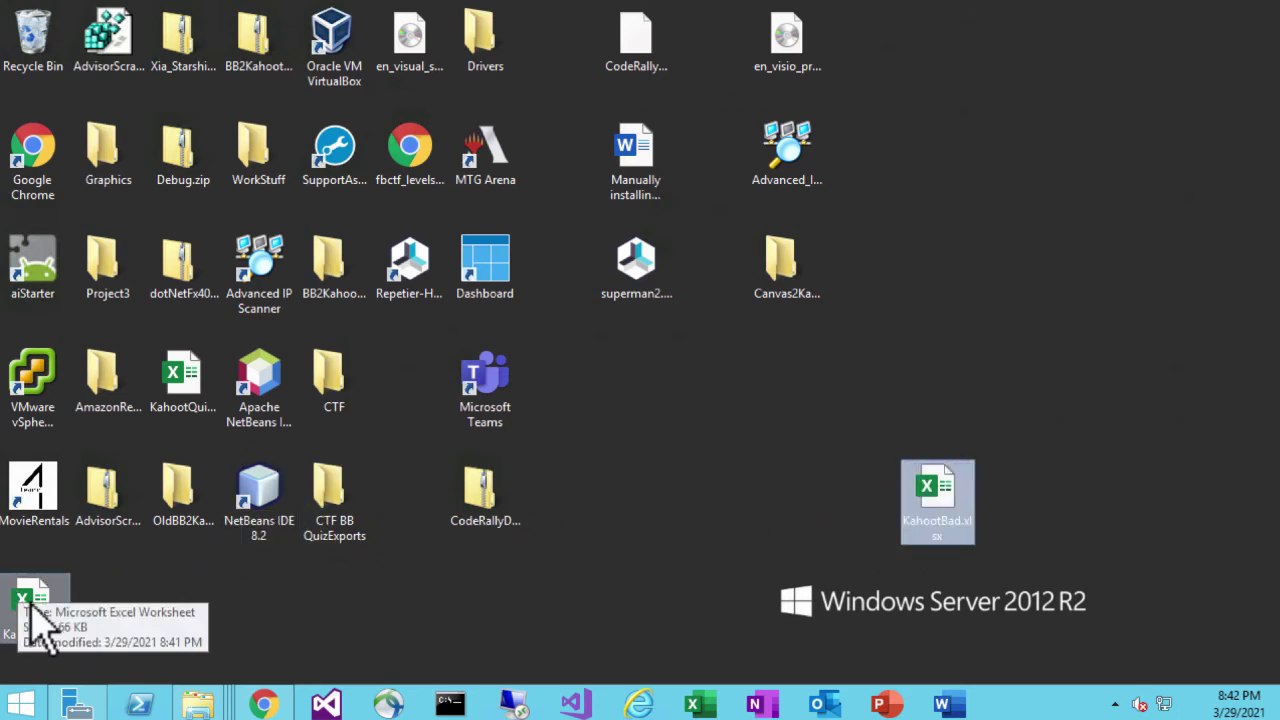
pyautogui.moveTo(30, 615); pyautogui.dragTo(735, 497)
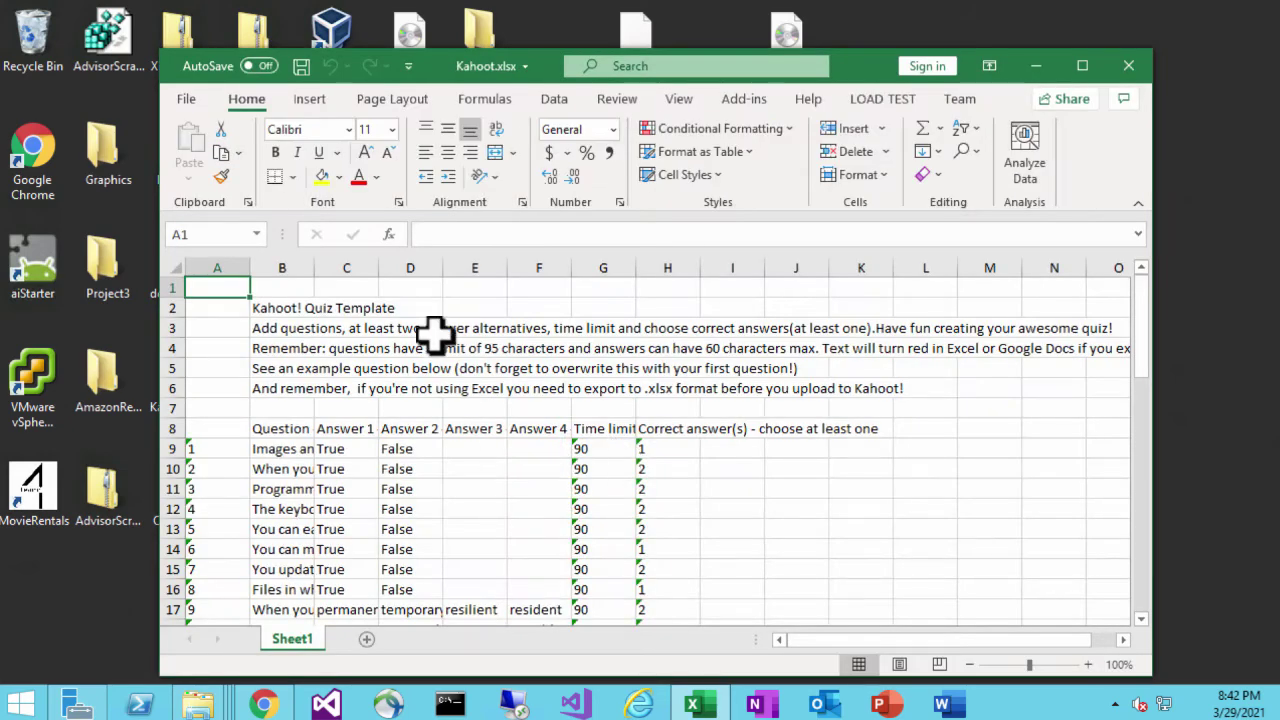
# Step: Widen column B of Kahoot.xlsx and scroll through the converted questions
pyautogui.moveTo(312, 263); pyautogui.dragTo(729, 263)
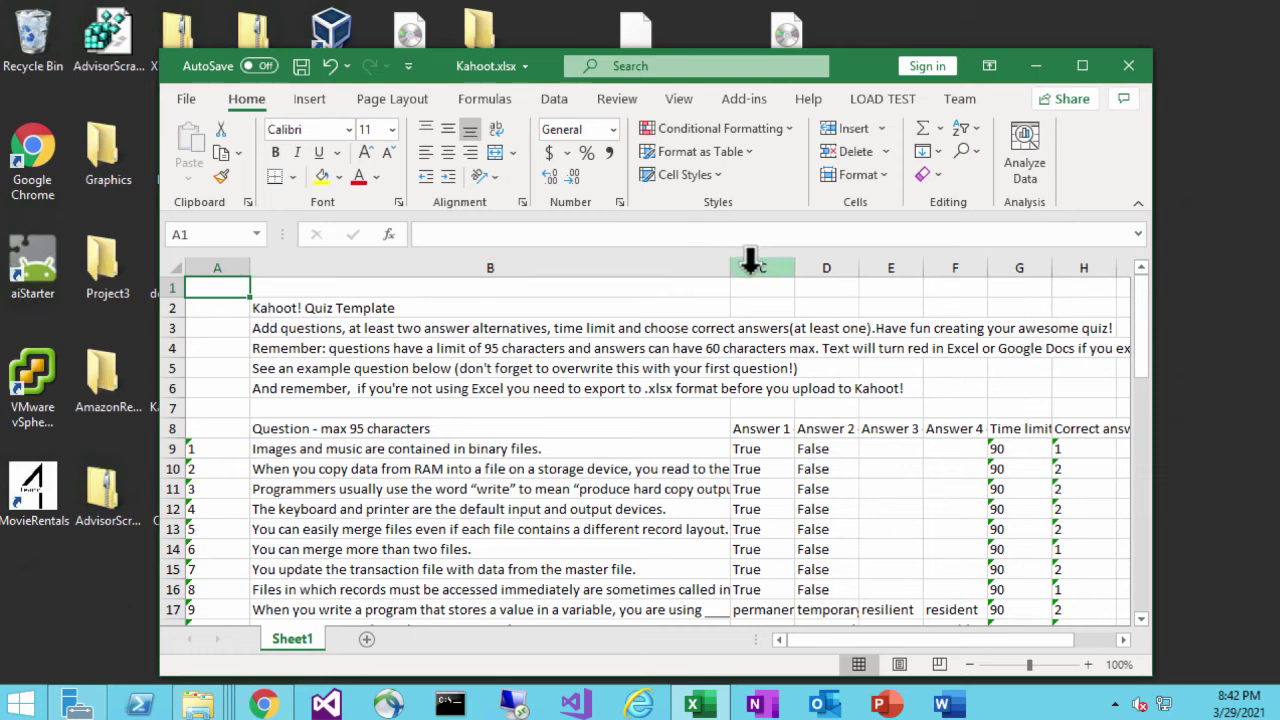
pyautogui.moveTo(734, 270); pyautogui.dragTo(786, 271)
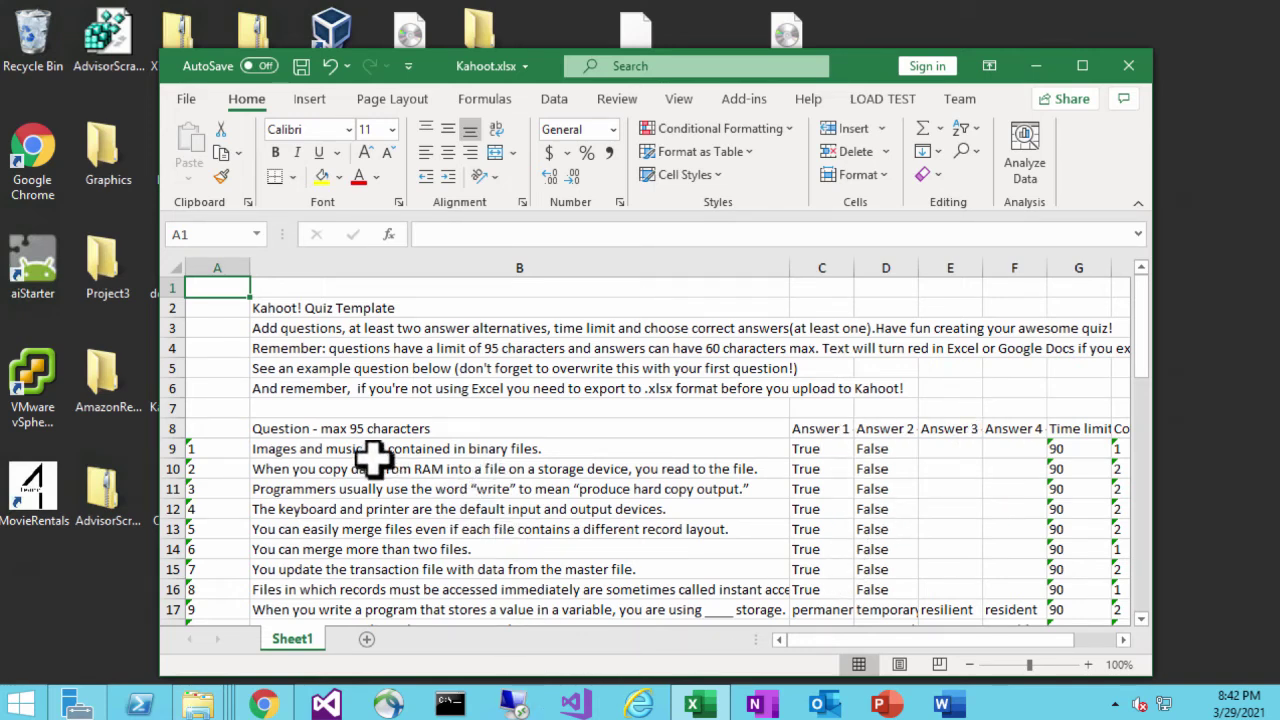
pyautogui.moveTo(1143, 338); pyautogui.dragTo(1144, 350)
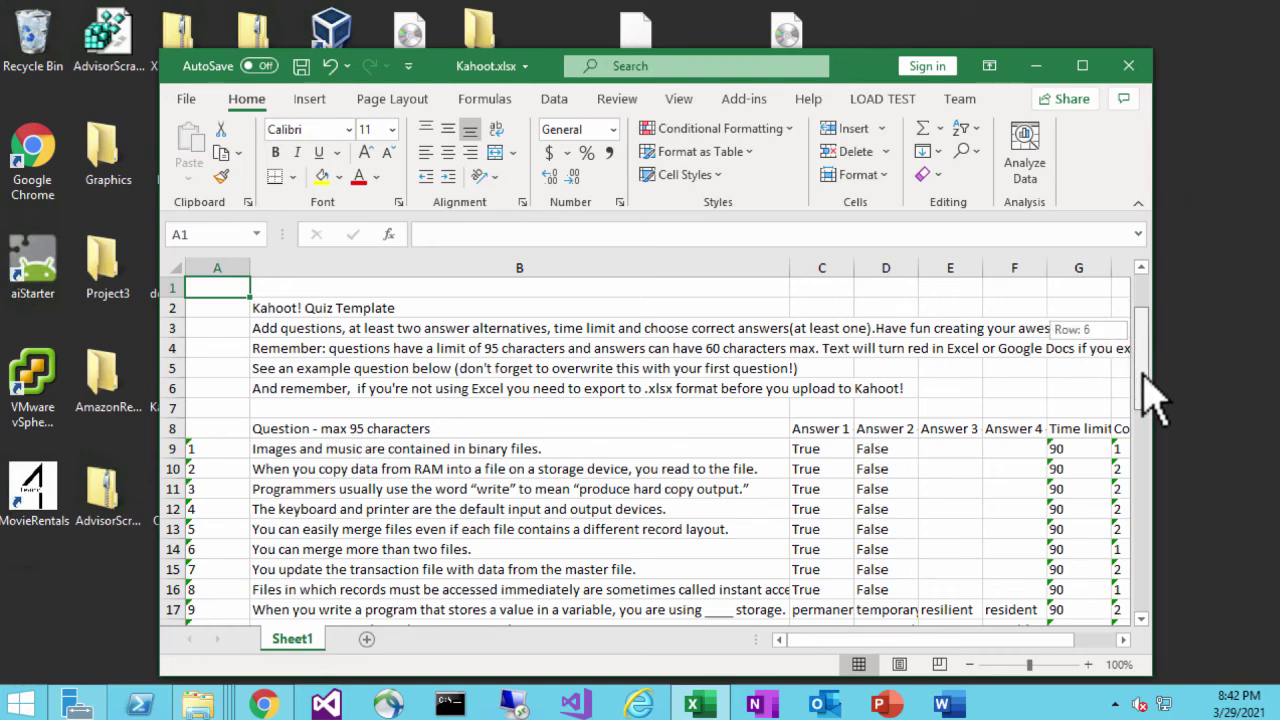
pyautogui.moveTo(1152, 400); pyautogui.dragTo(1134, 371)
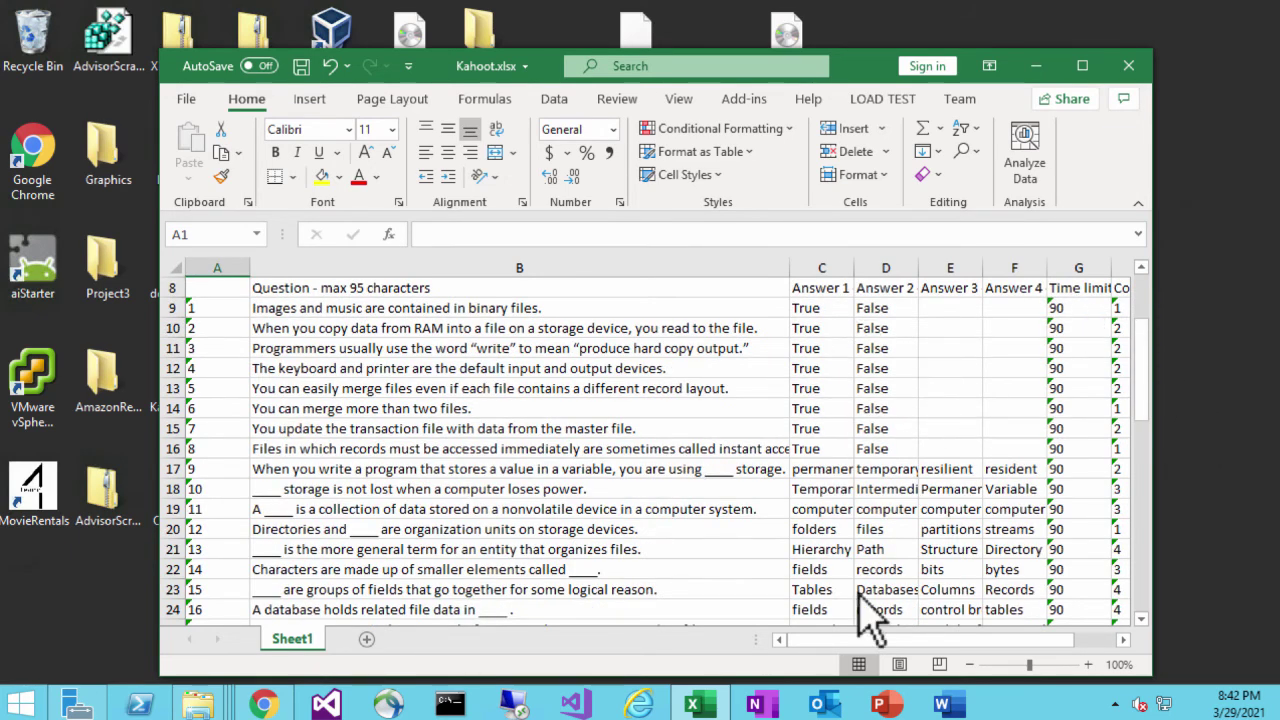
pyautogui.moveTo(871, 640); pyautogui.dragTo(955, 641)
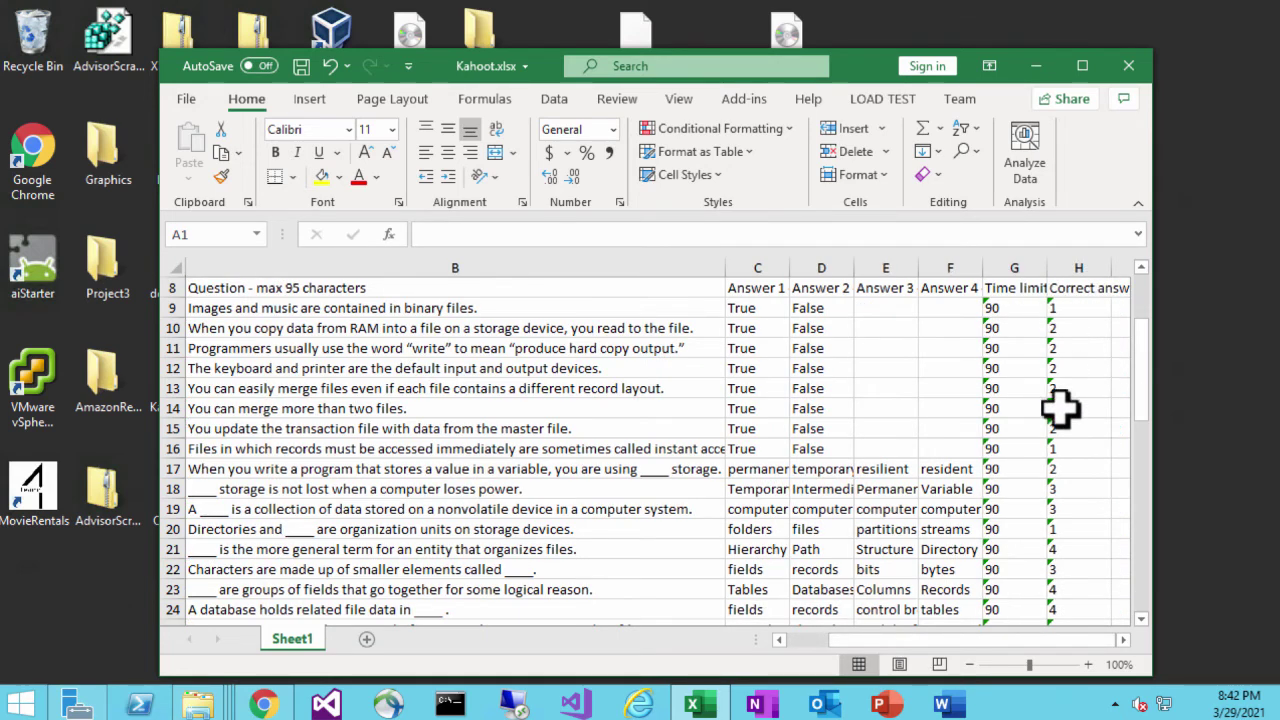
pyautogui.moveTo(896, 640); pyautogui.dragTo(829, 608)
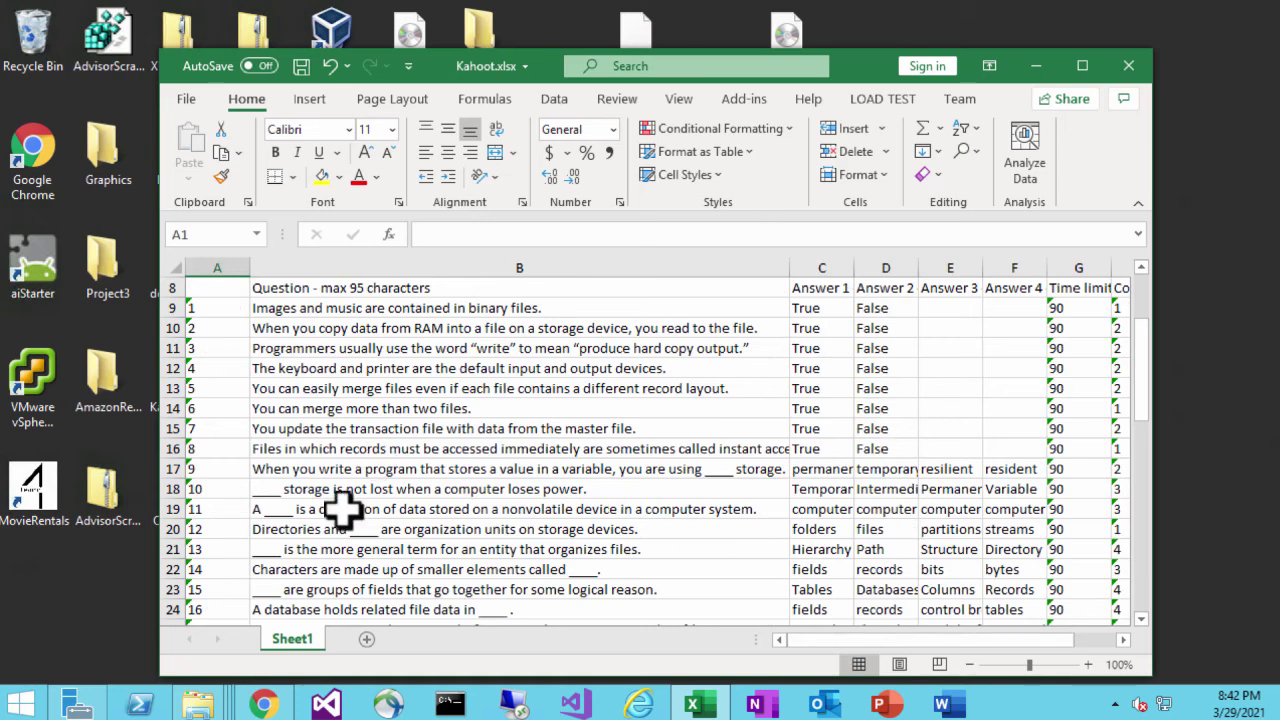
pyautogui.moveTo(1143, 385); pyautogui.dragTo(1149, 600)
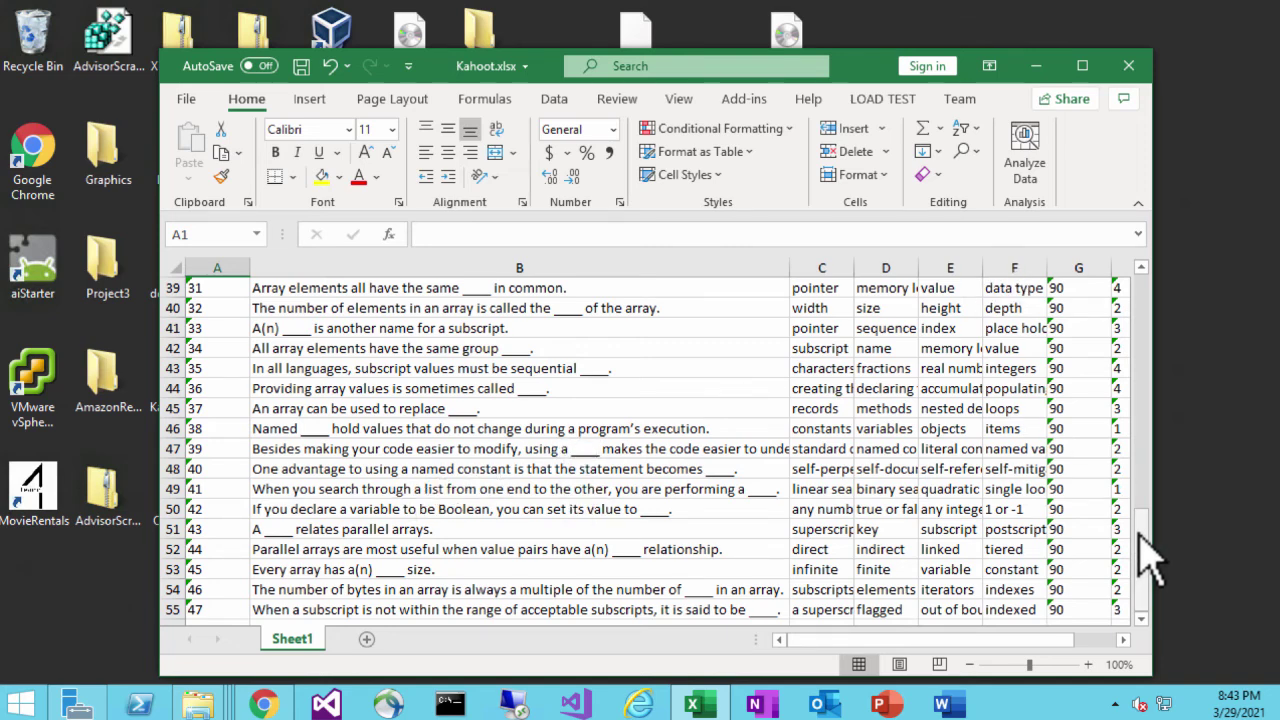
pyautogui.click(1141, 400)
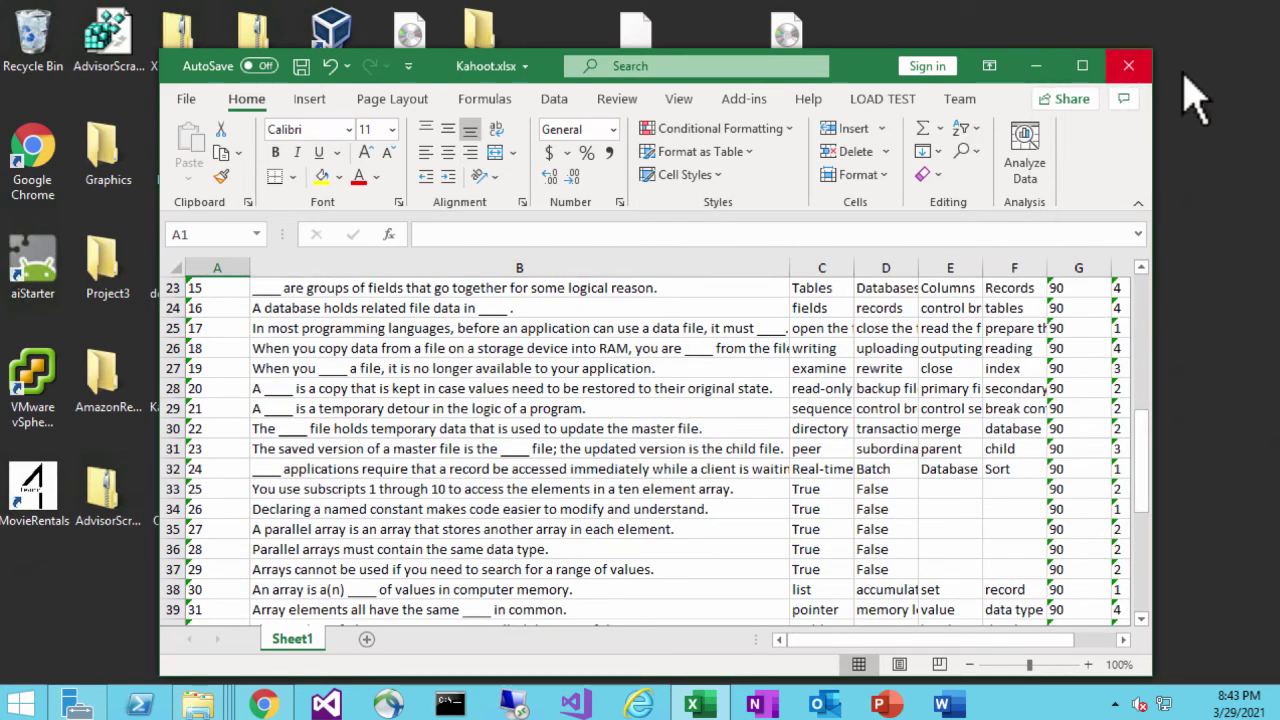
# Step: Close the Kahoot.xlsx workbook without saving changes
pyautogui.click(1128, 67)
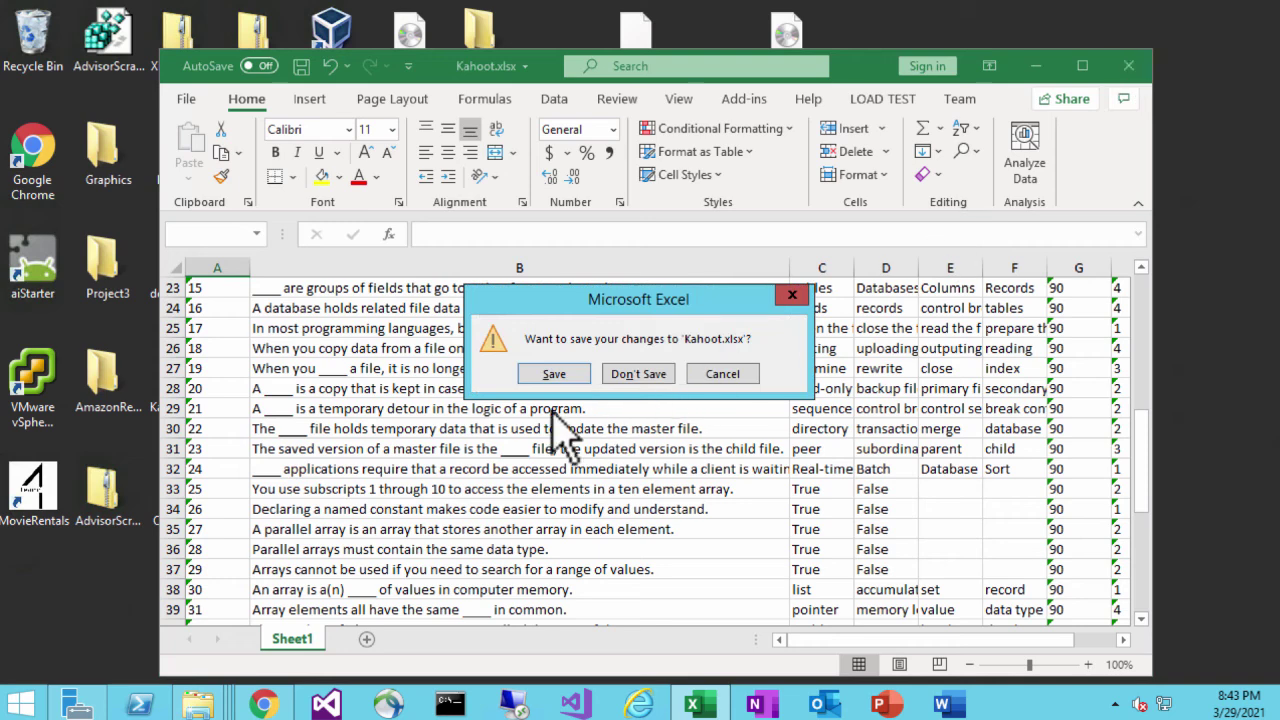
pyautogui.click(648, 378)
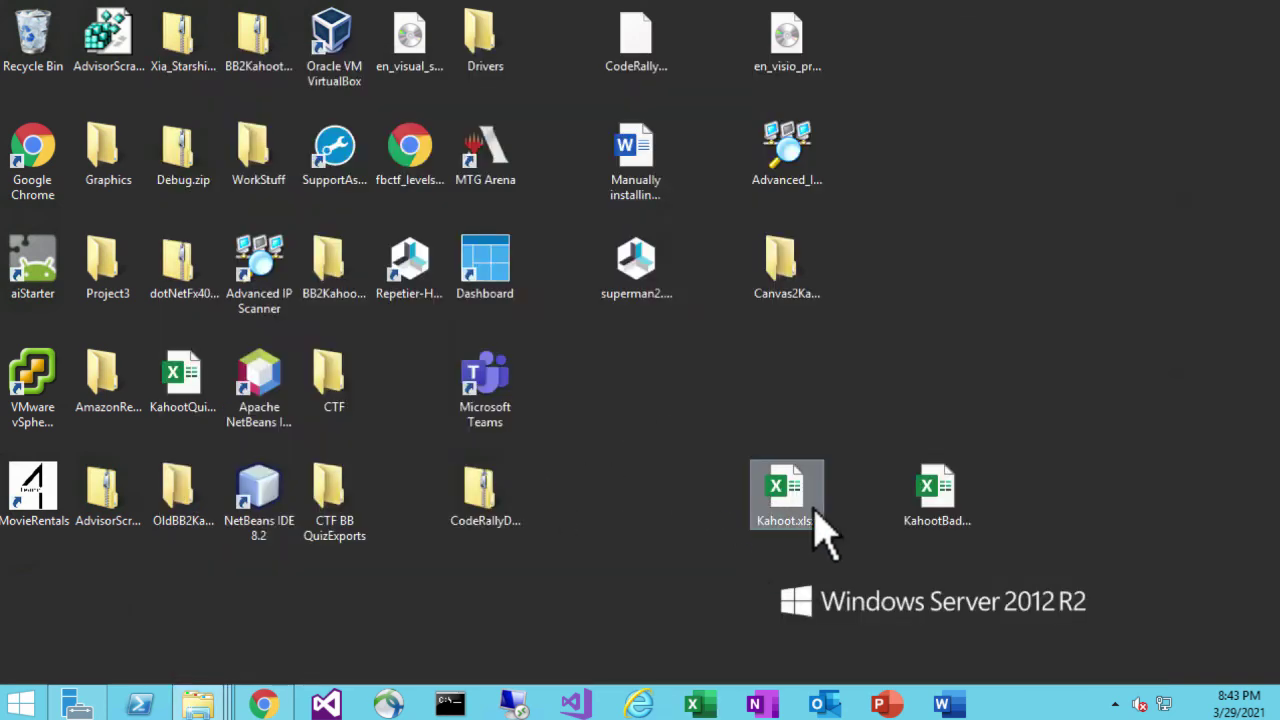
pyautogui.click(247, 705)
# Step: Start a new blank kahoot in Kahoot! Creator
pyautogui.click(918, 30)
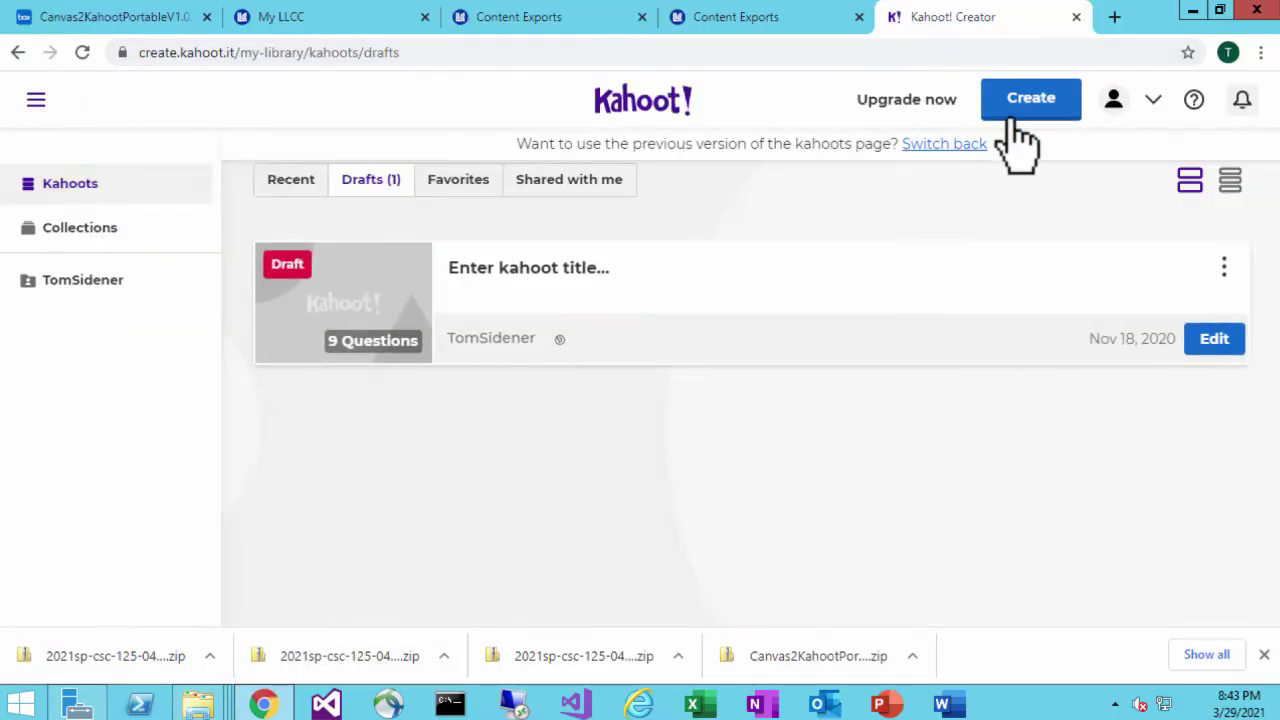
pyautogui.click(1022, 112)
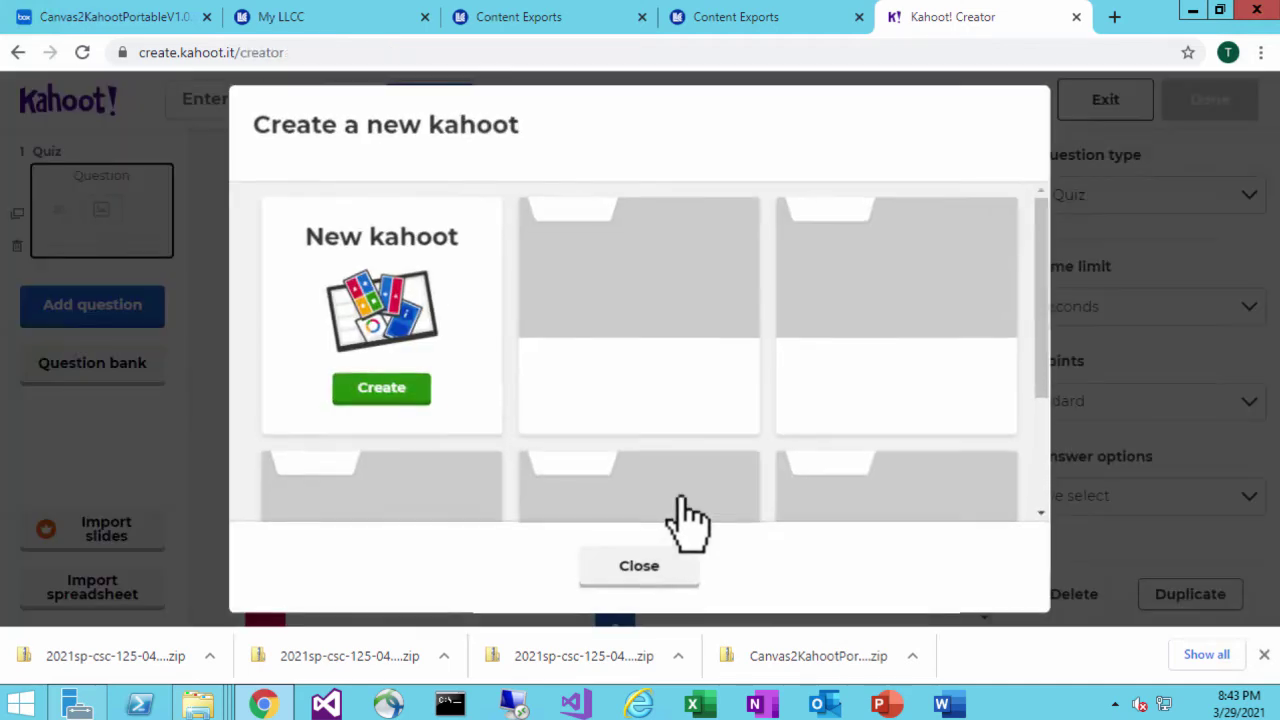
pyautogui.click(385, 392)
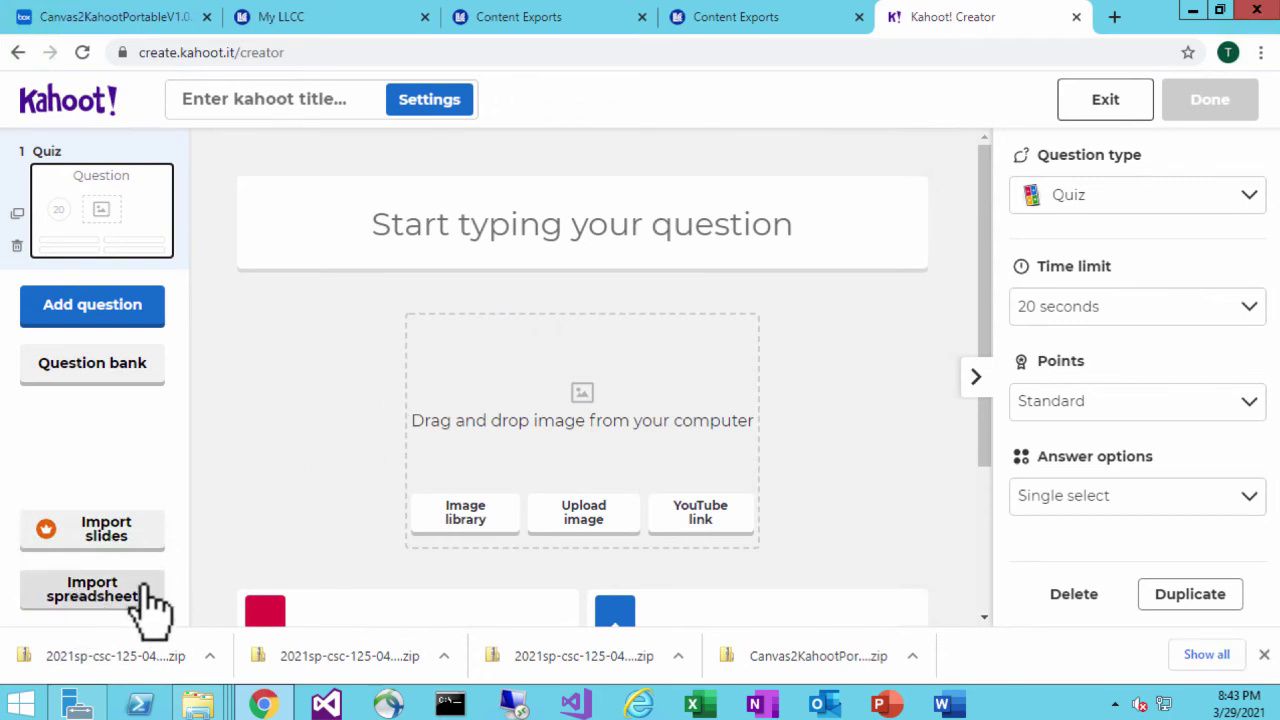
# Step: Import Kahoot.xlsx from a spreadsheet and add its 47 questions to the kahoot
pyautogui.click(104, 596)
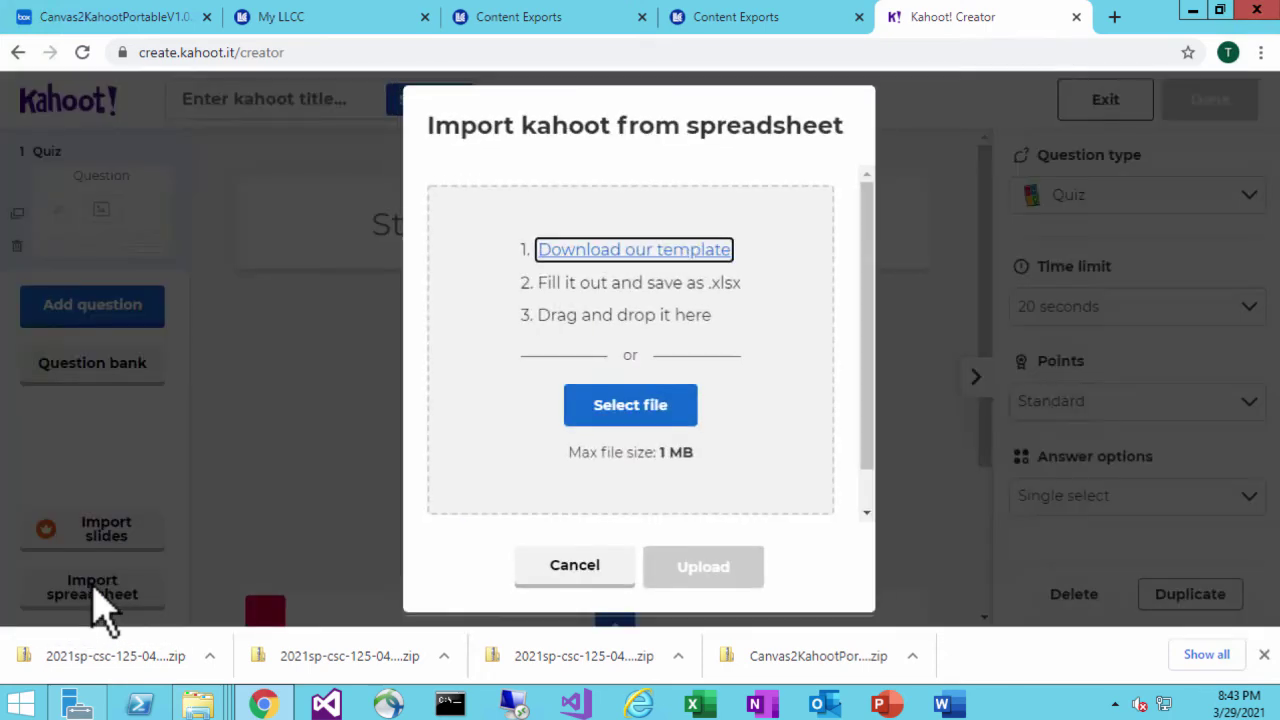
pyautogui.click(632, 406)
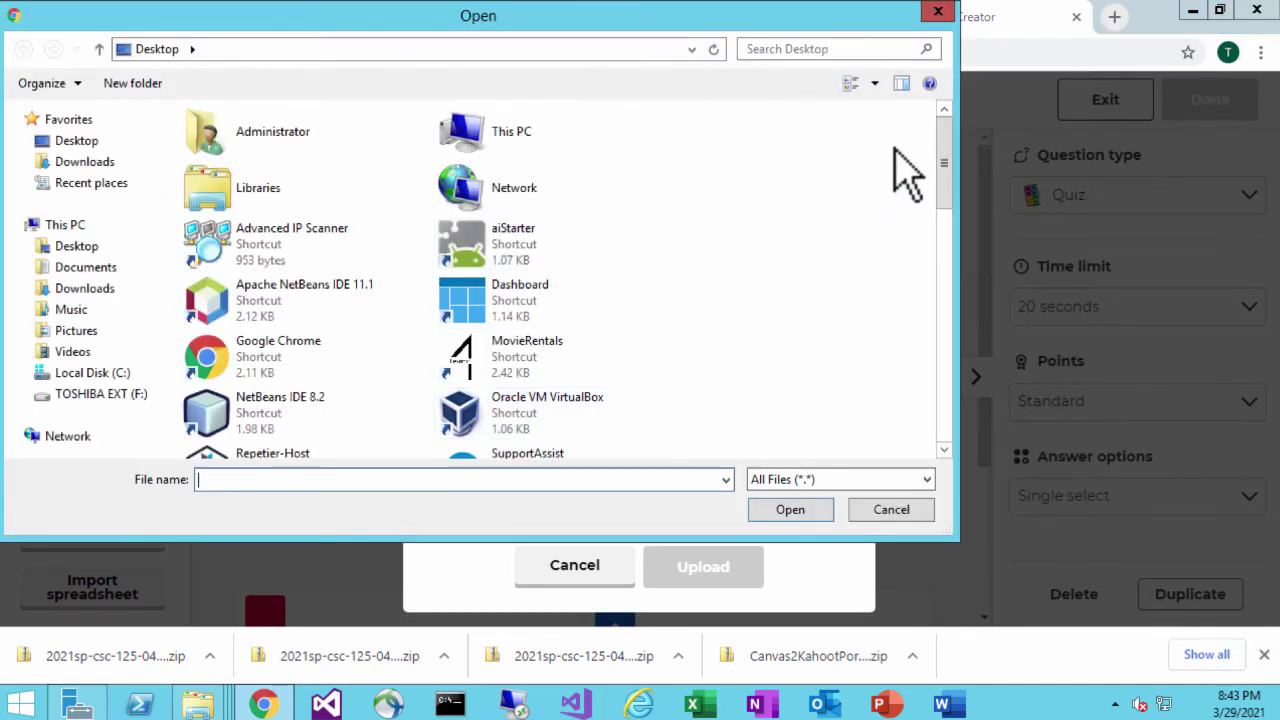
pyautogui.moveTo(946, 182); pyautogui.dragTo(957, 428)
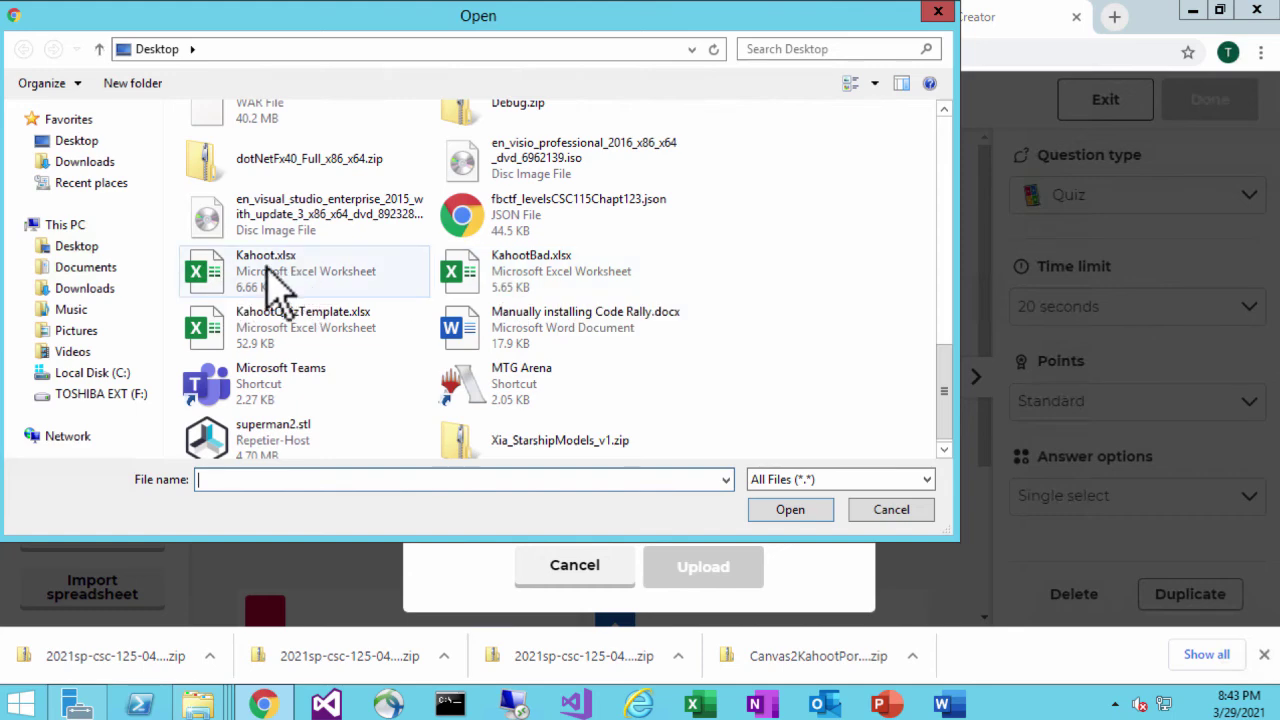
pyautogui.doubleClick(261, 266)
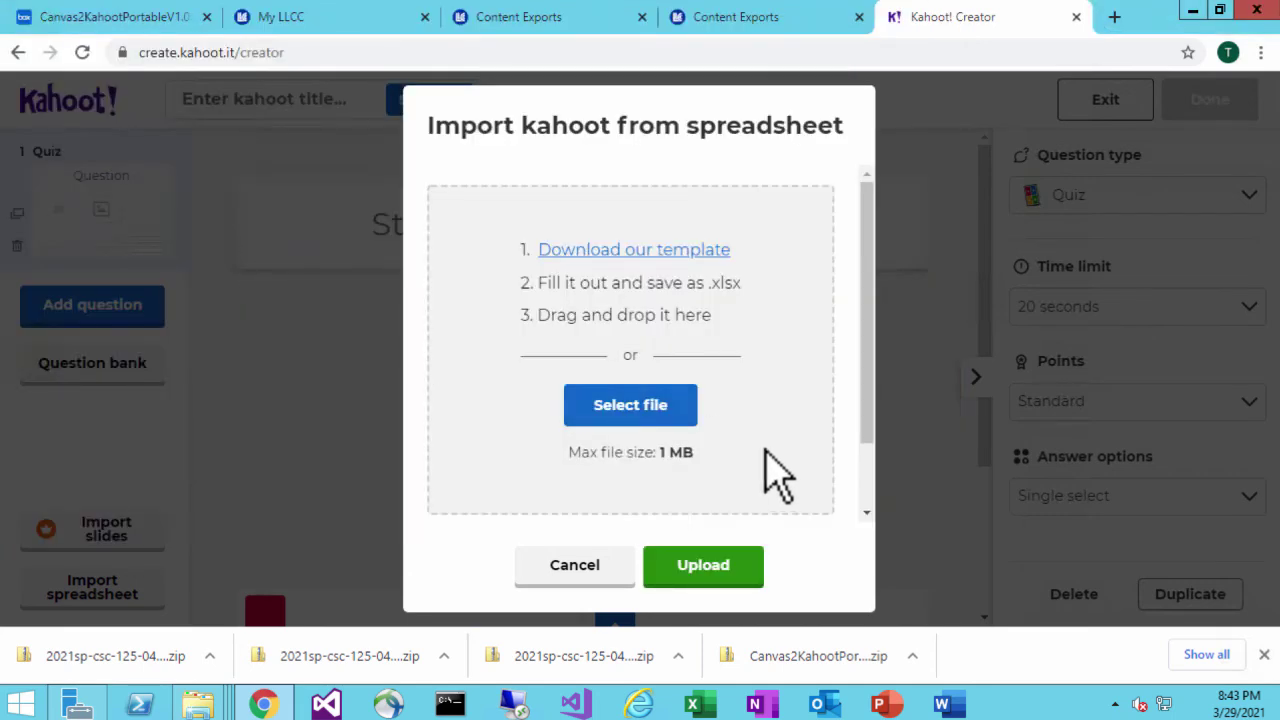
pyautogui.click(717, 589)
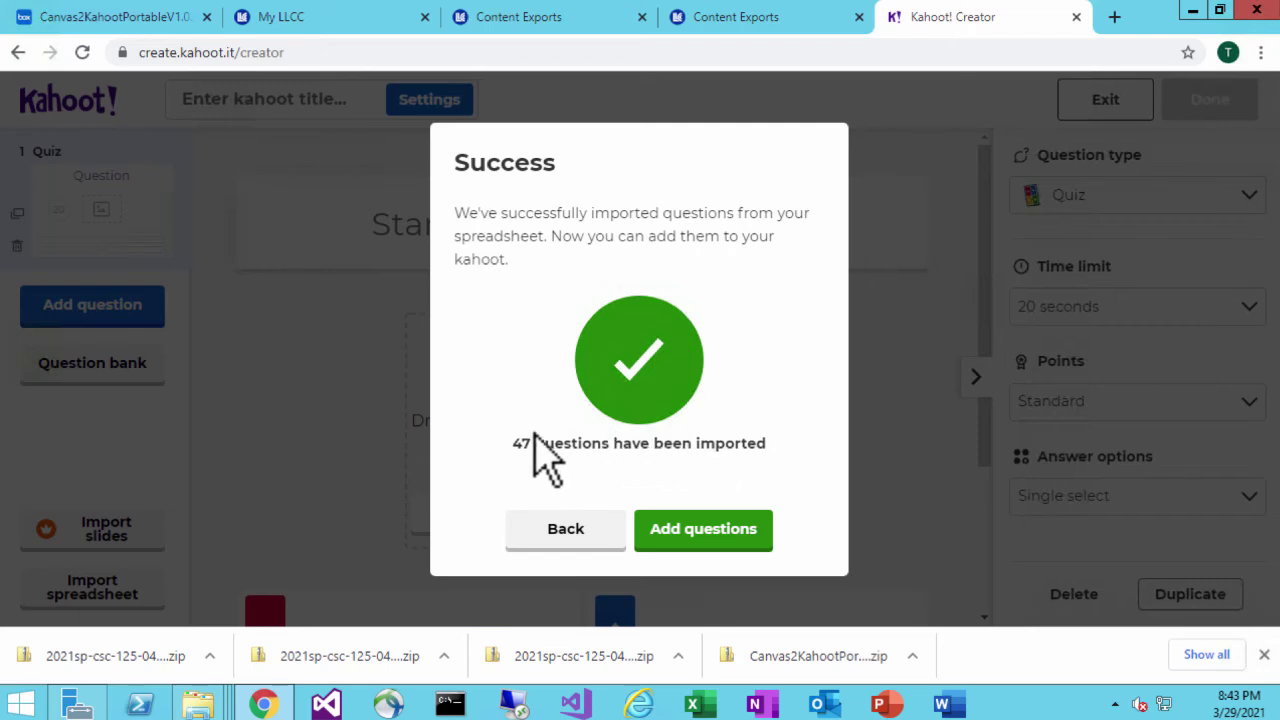
pyautogui.click(742, 545)
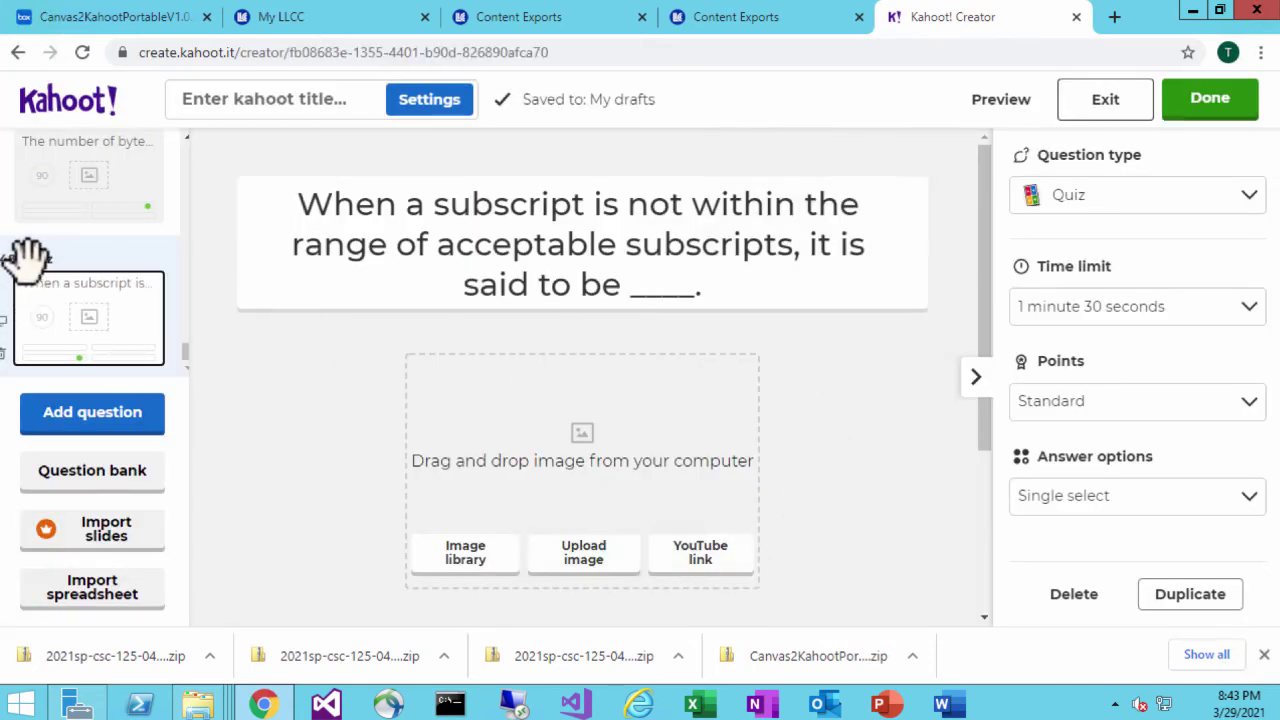
# Step: Review true/false question 7, then open question 14 showing Directory as correct
pyautogui.moveTo(185, 321); pyautogui.dragTo(189, 171)
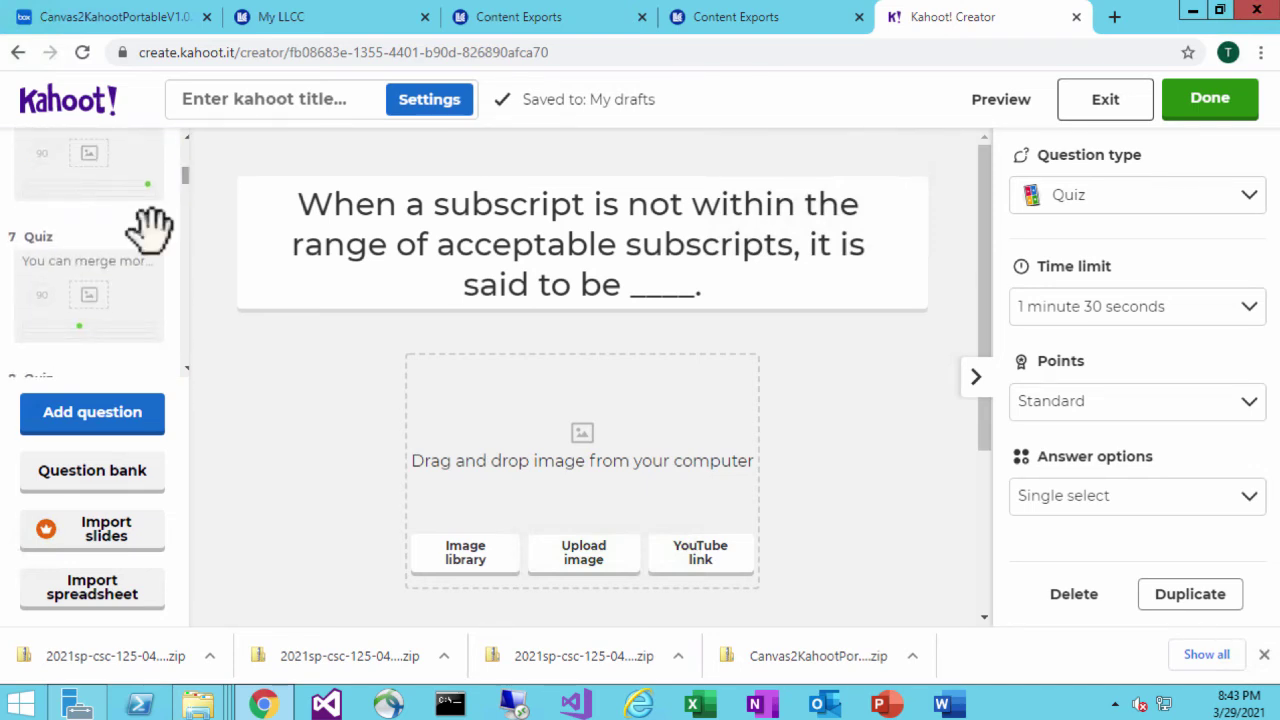
pyautogui.click(100, 310)
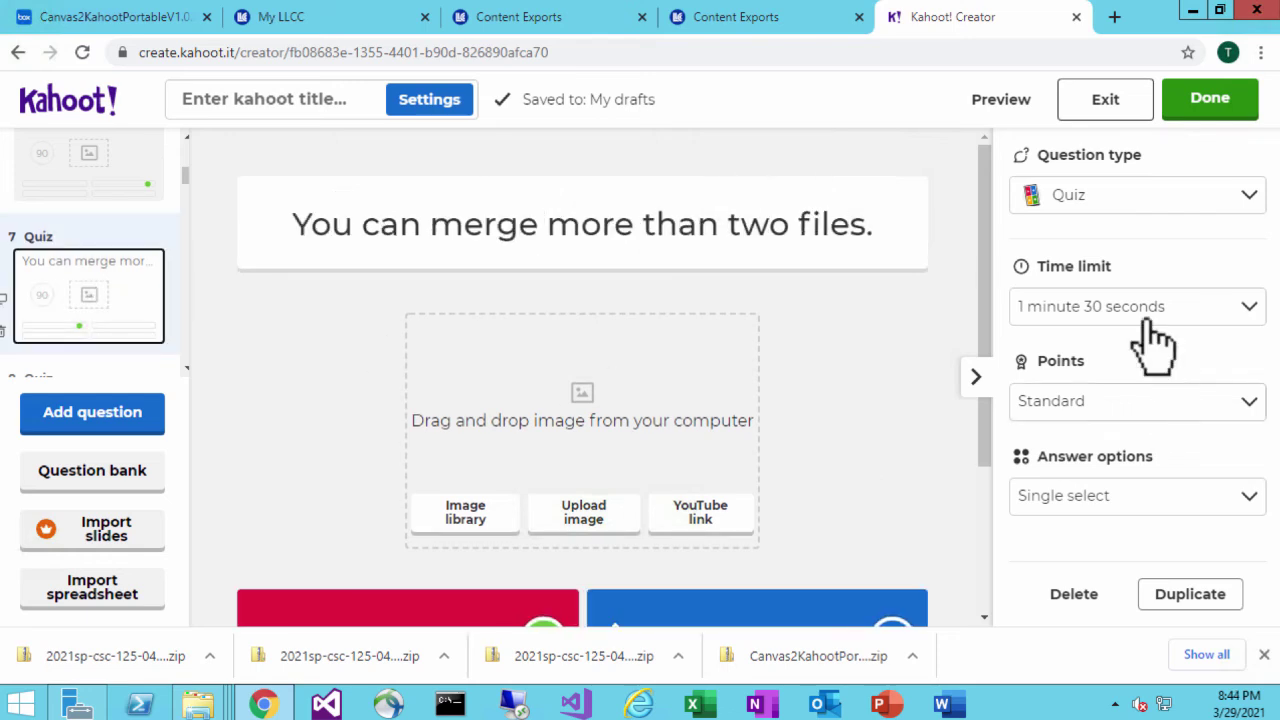
pyautogui.moveTo(985, 255); pyautogui.dragTo(986, 400)
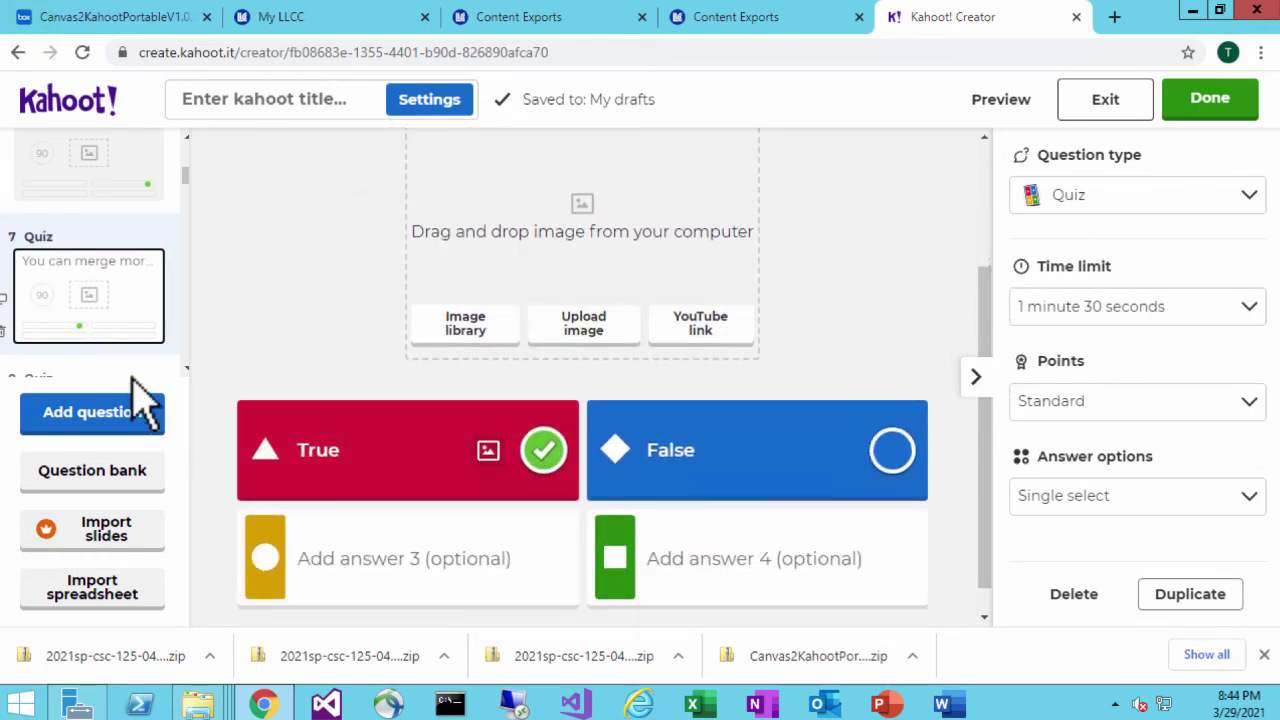
pyautogui.scroll(-10, 195, 225)
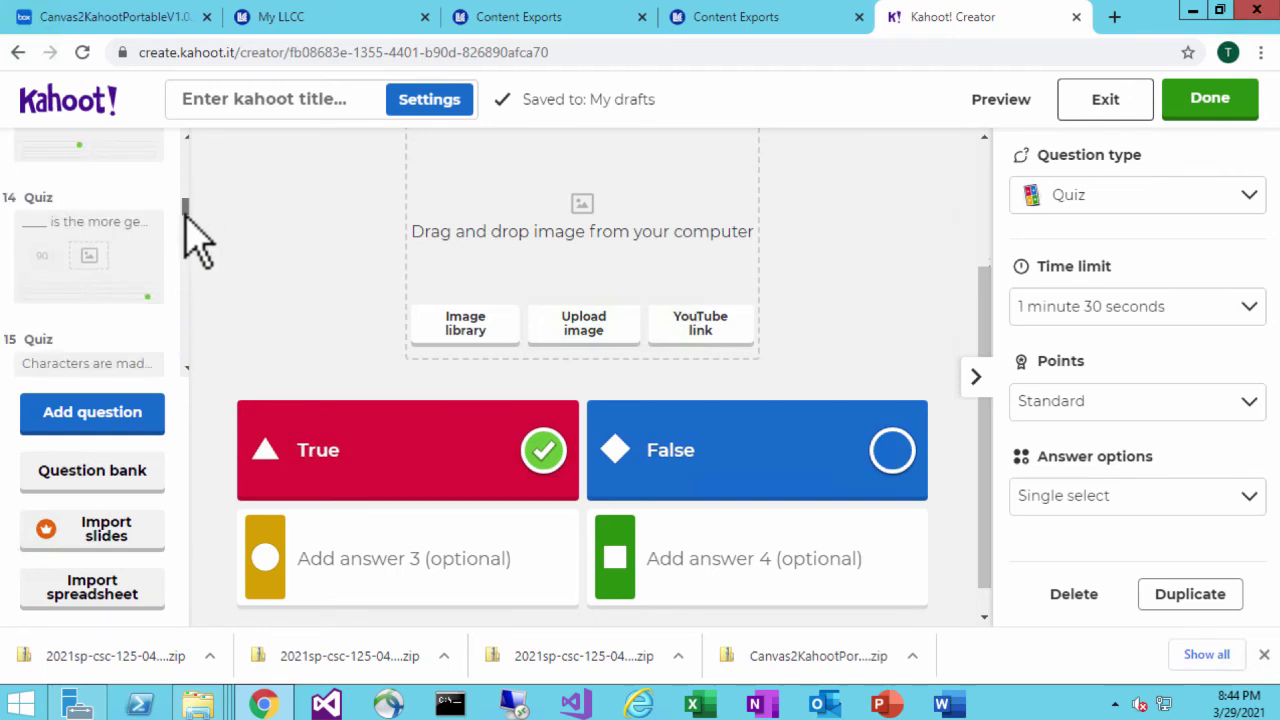
pyautogui.click(108, 251)
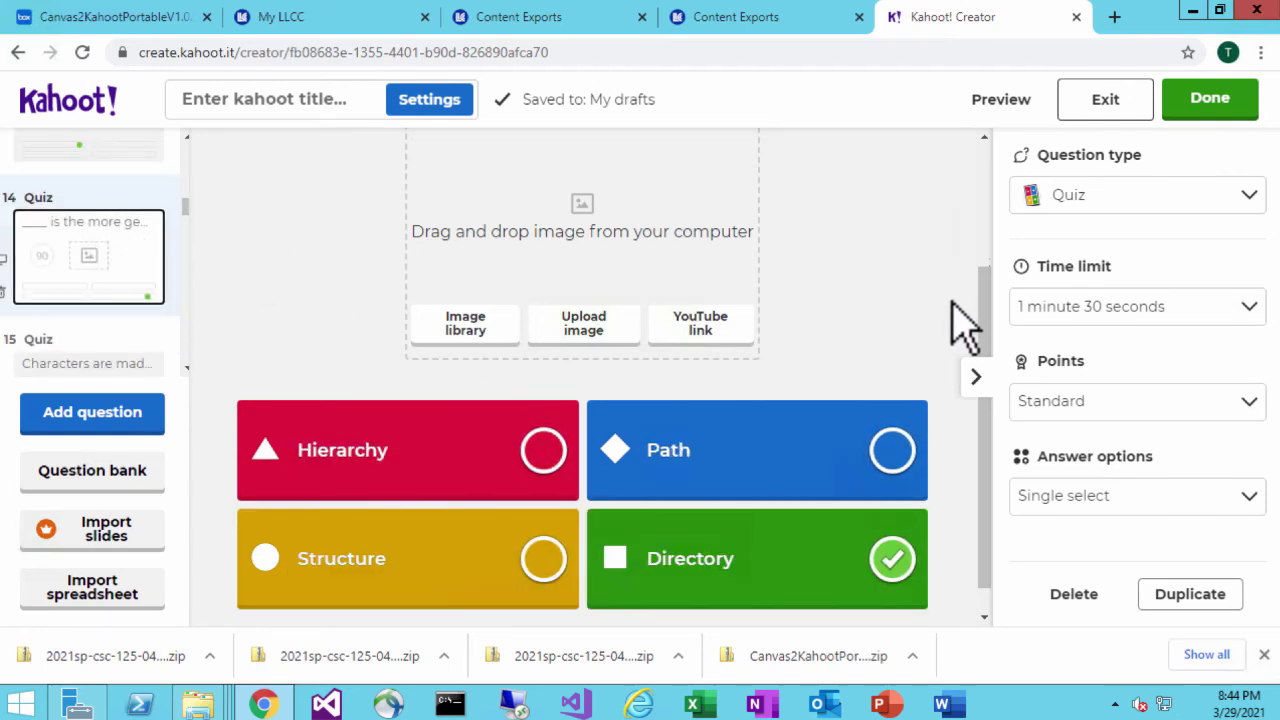
pyautogui.moveTo(994, 329); pyautogui.dragTo(1000, 238)
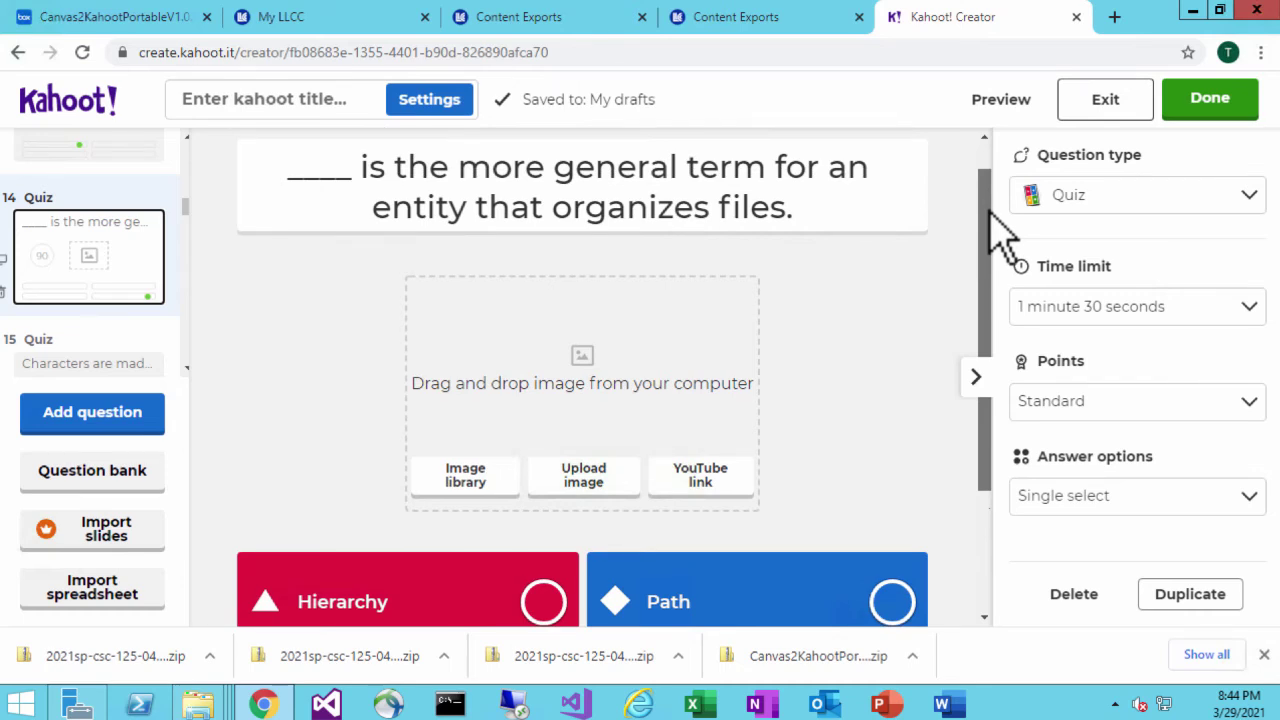
pyautogui.moveTo(992, 215); pyautogui.dragTo(971, 346)
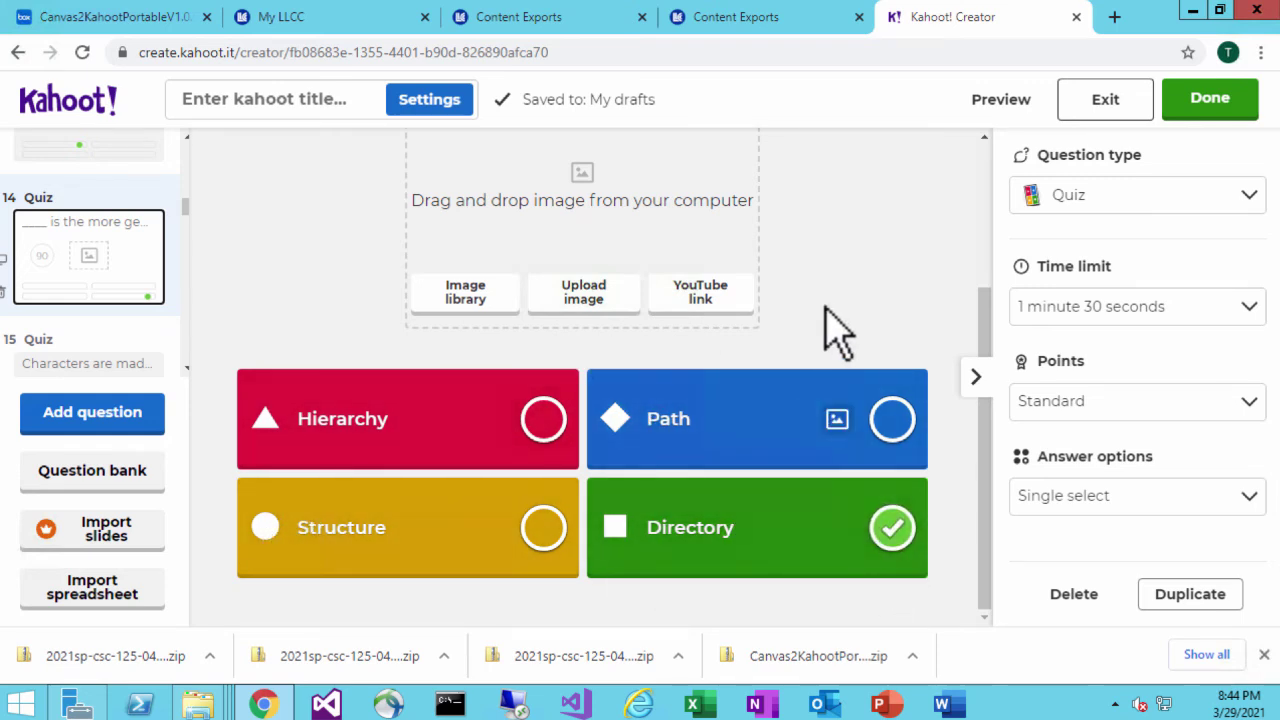
# Step: Save the kahoot titled 'Canvas2Kahoot' and minimize the browser to the desktop
pyautogui.click(1208, 102)
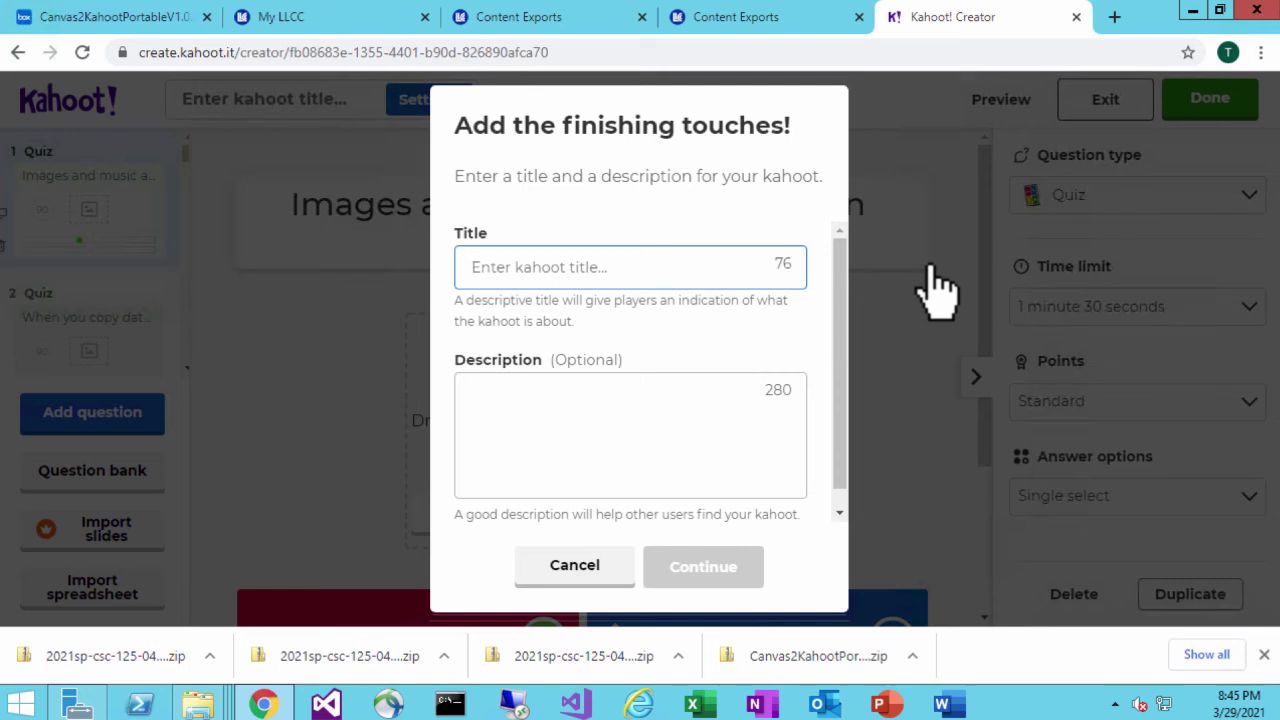
pyautogui.write('Canvas2Kahoot')
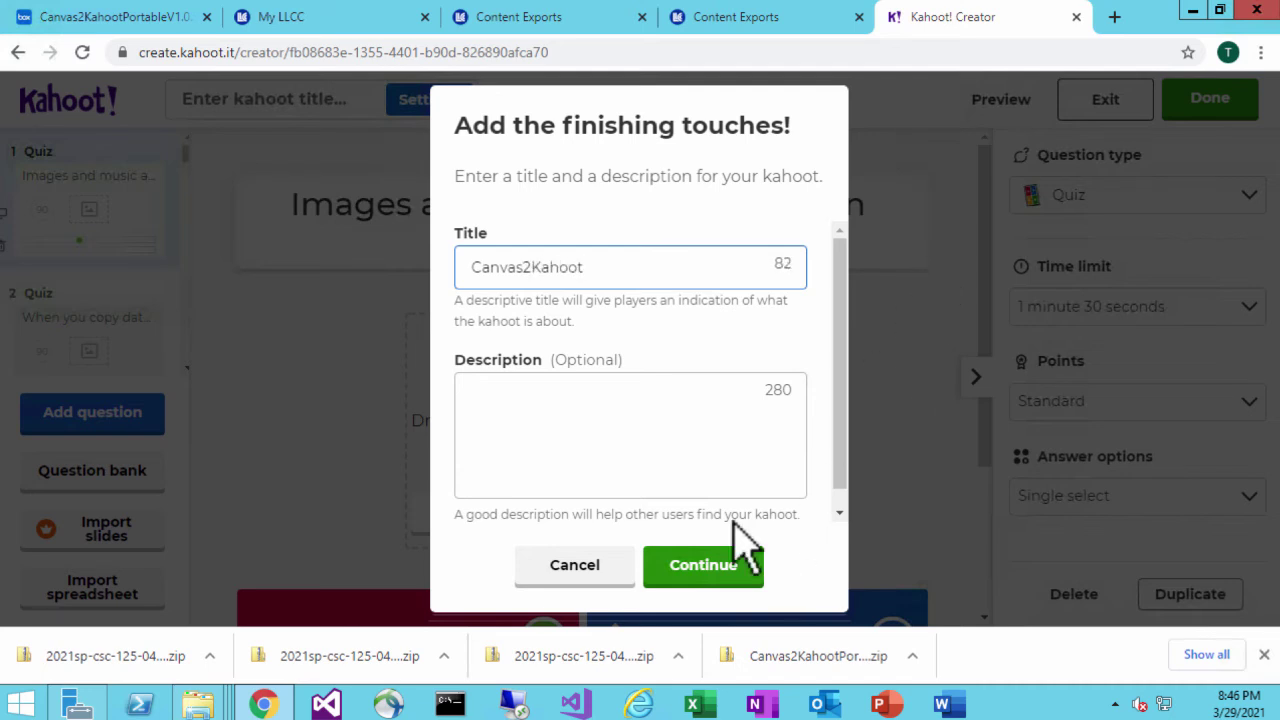
pyautogui.click(590, 418)
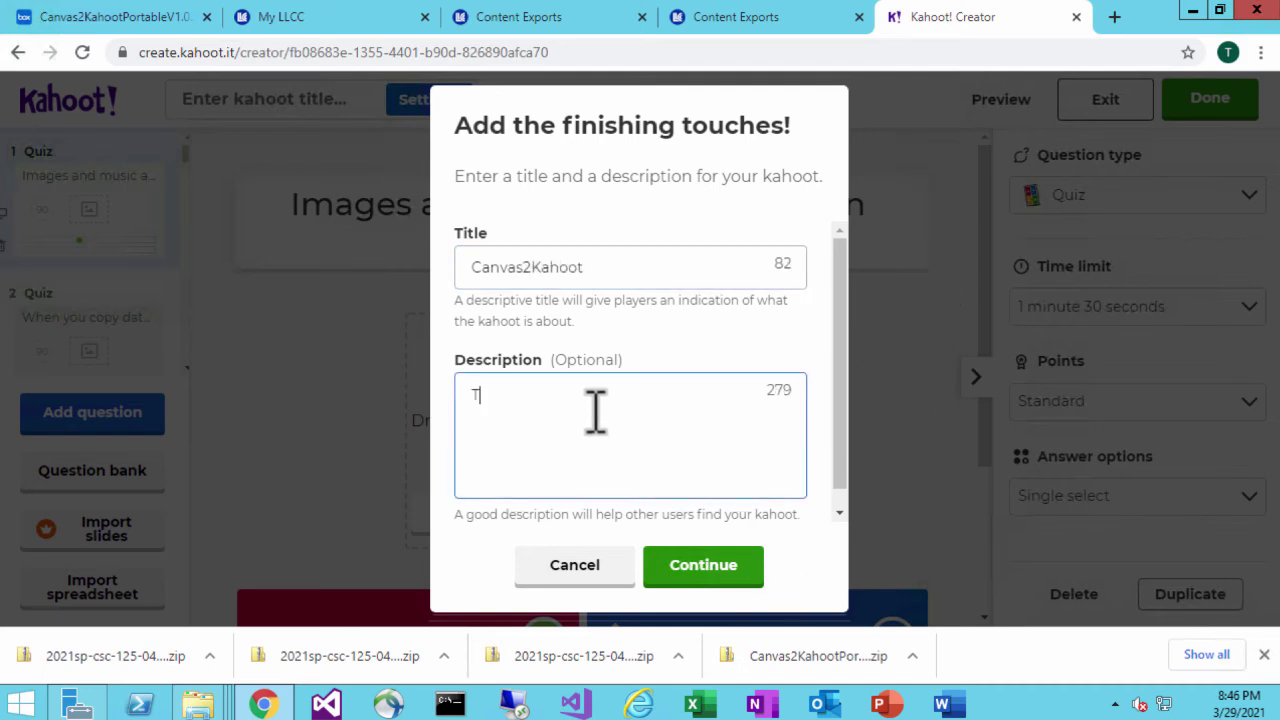
pyautogui.click(758, 560)
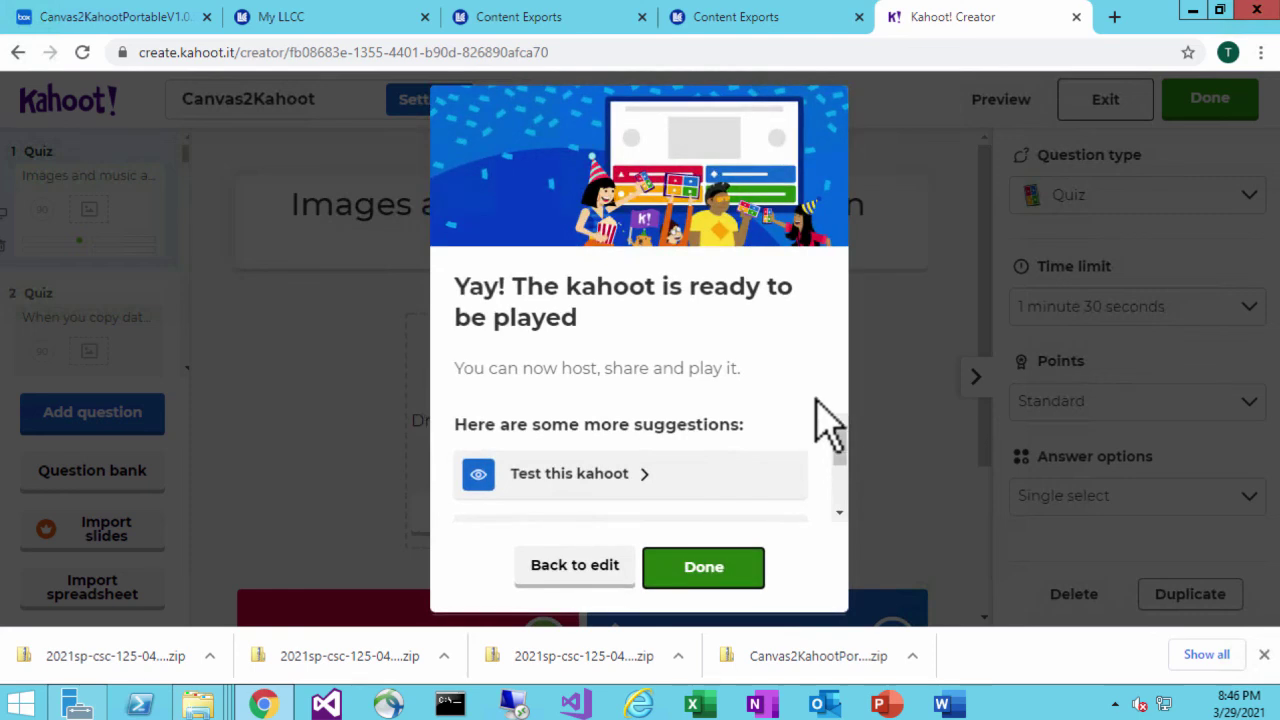
pyautogui.click(708, 578)
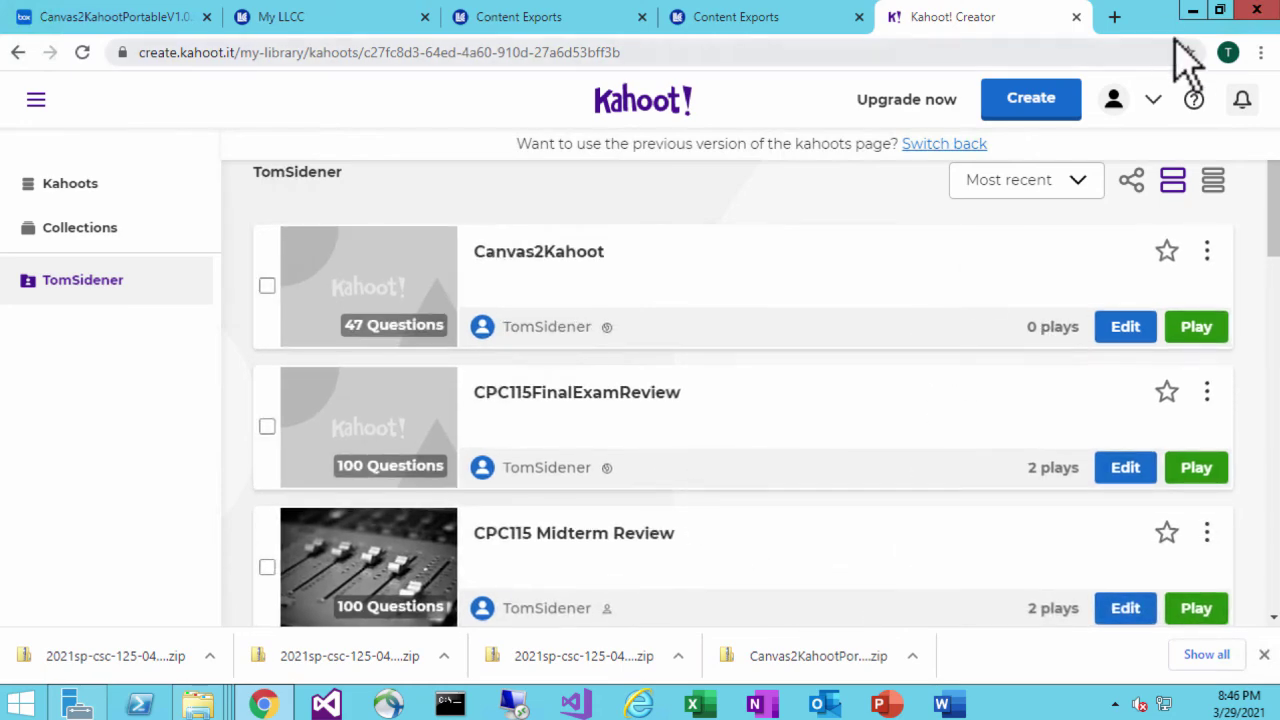
pyautogui.click(1193, 10)
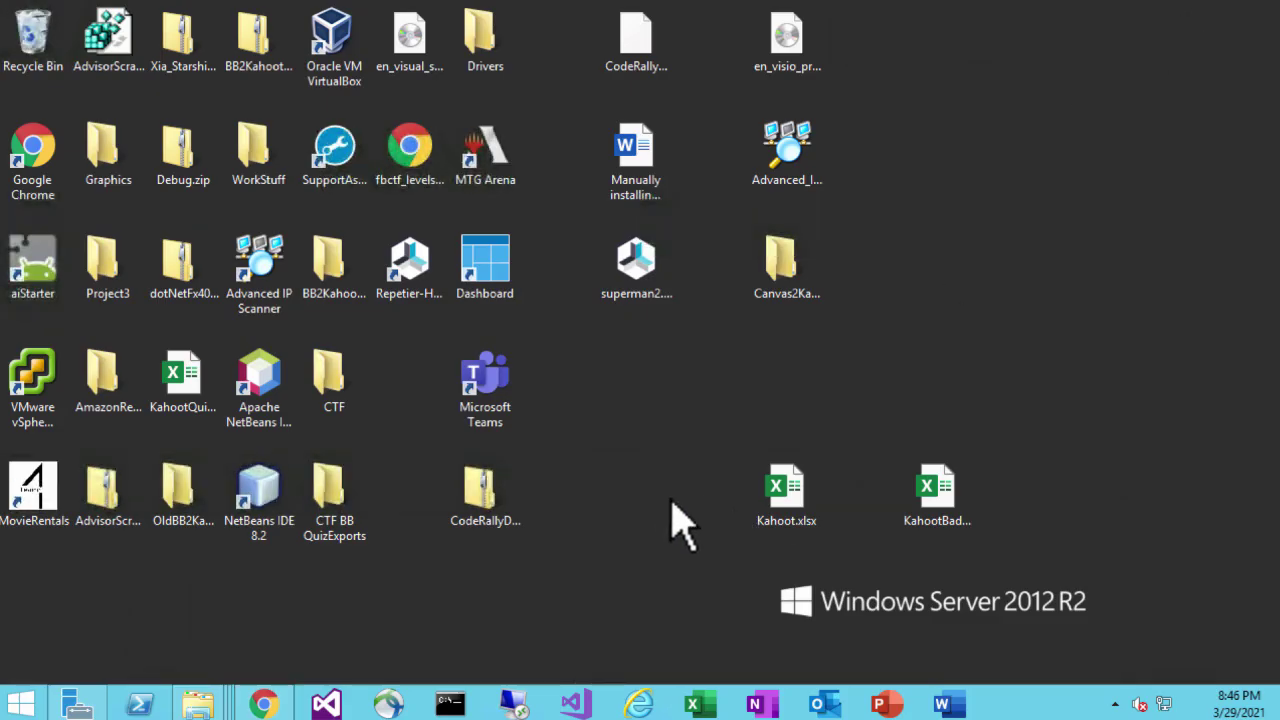
# Step: Open KahootBad.xlsx, widen columns B and E, and scroll through the 23 rejected questions
pyautogui.doubleClick(938, 485)
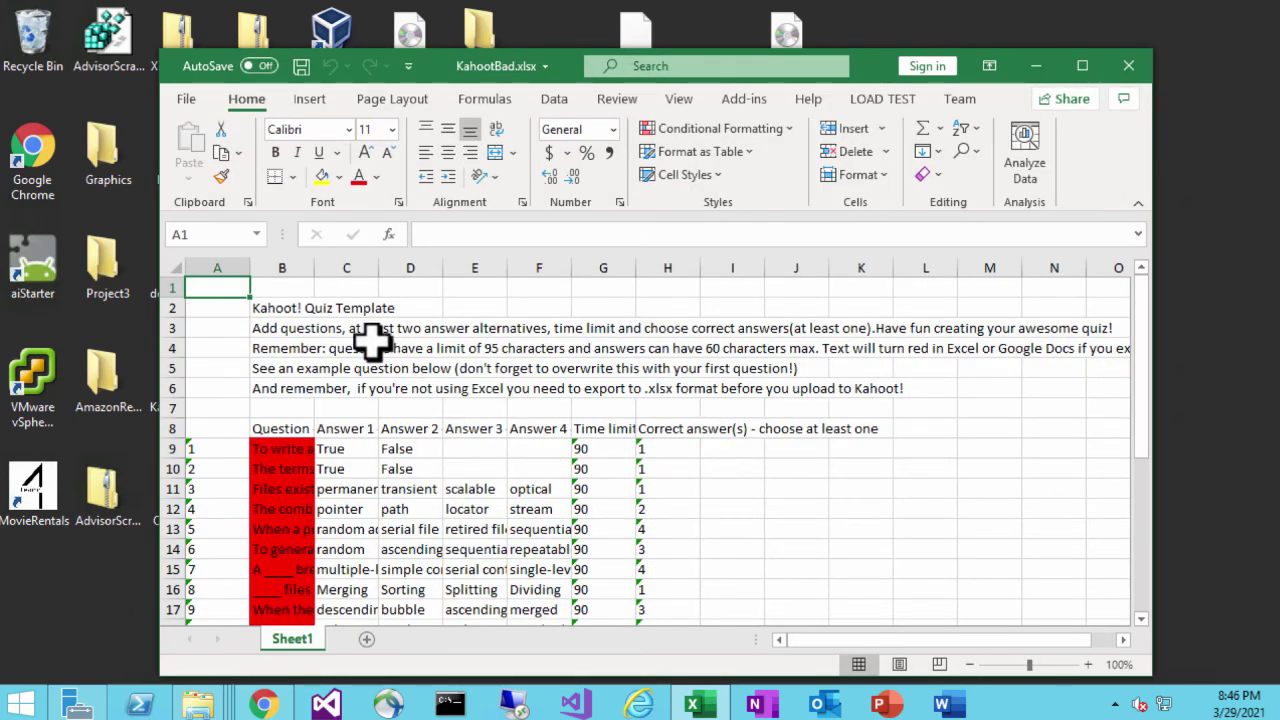
pyautogui.moveTo(311, 261); pyautogui.dragTo(632, 270)
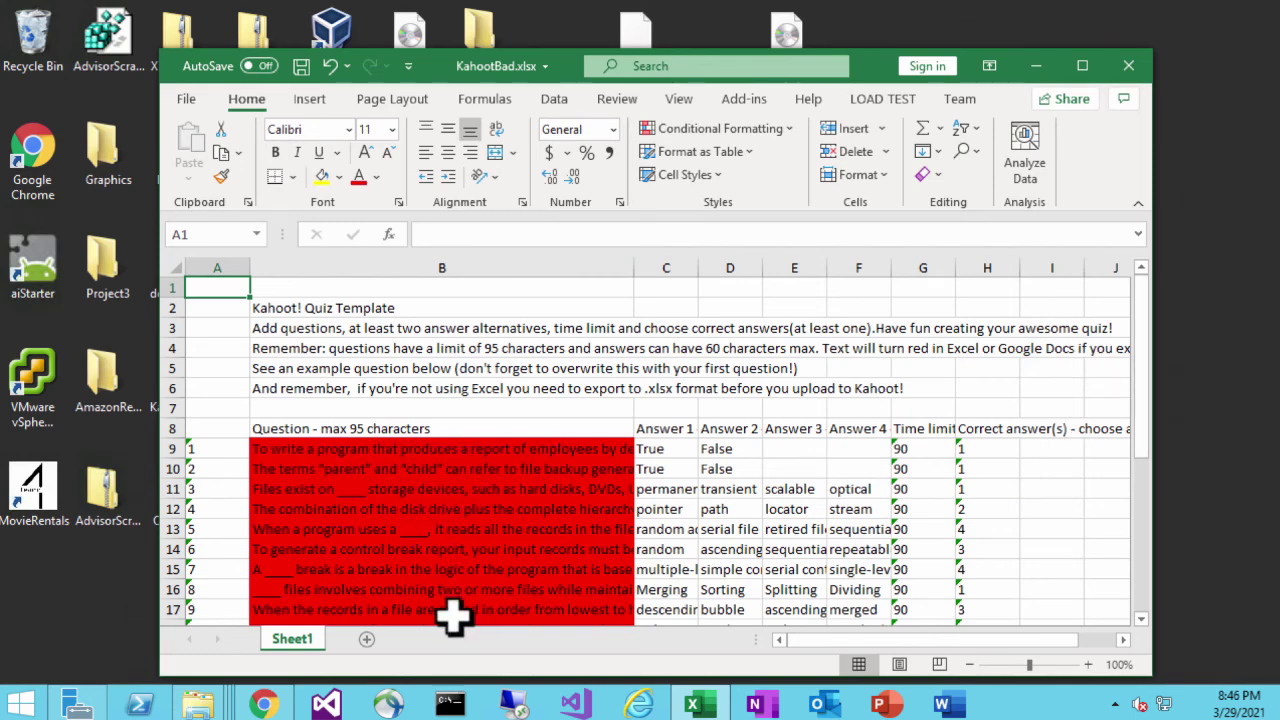
pyautogui.moveTo(1146, 345); pyautogui.dragTo(1160, 570)
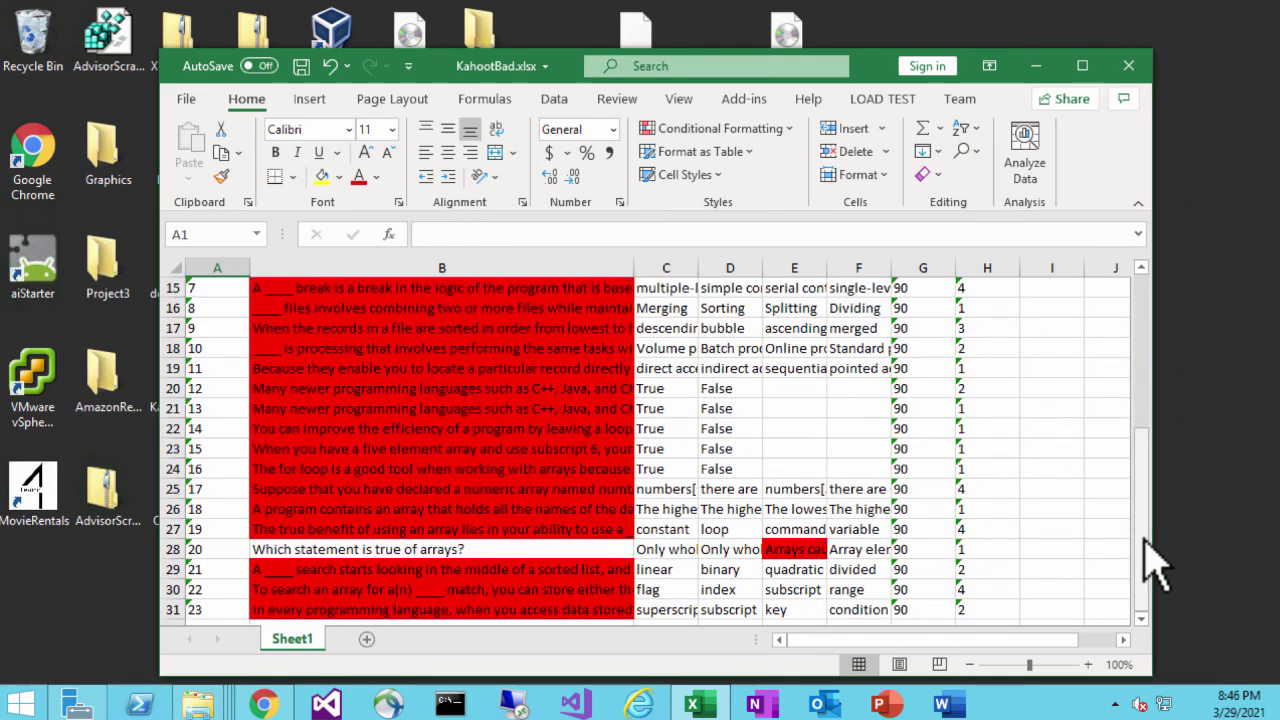
pyautogui.moveTo(824, 270); pyautogui.dragTo(937, 271)
pyautogui.moveTo(1138, 514); pyautogui.dragTo(1163, 320)
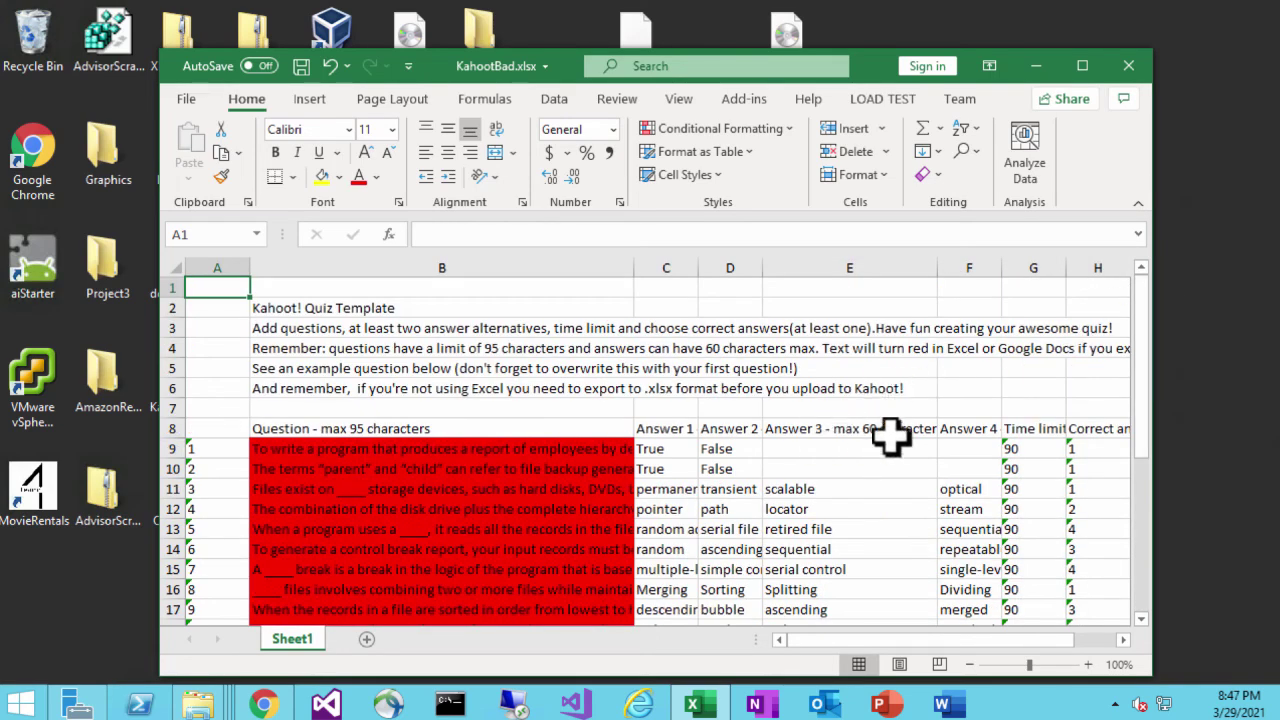
pyautogui.scroll(-5, 1145, 555)
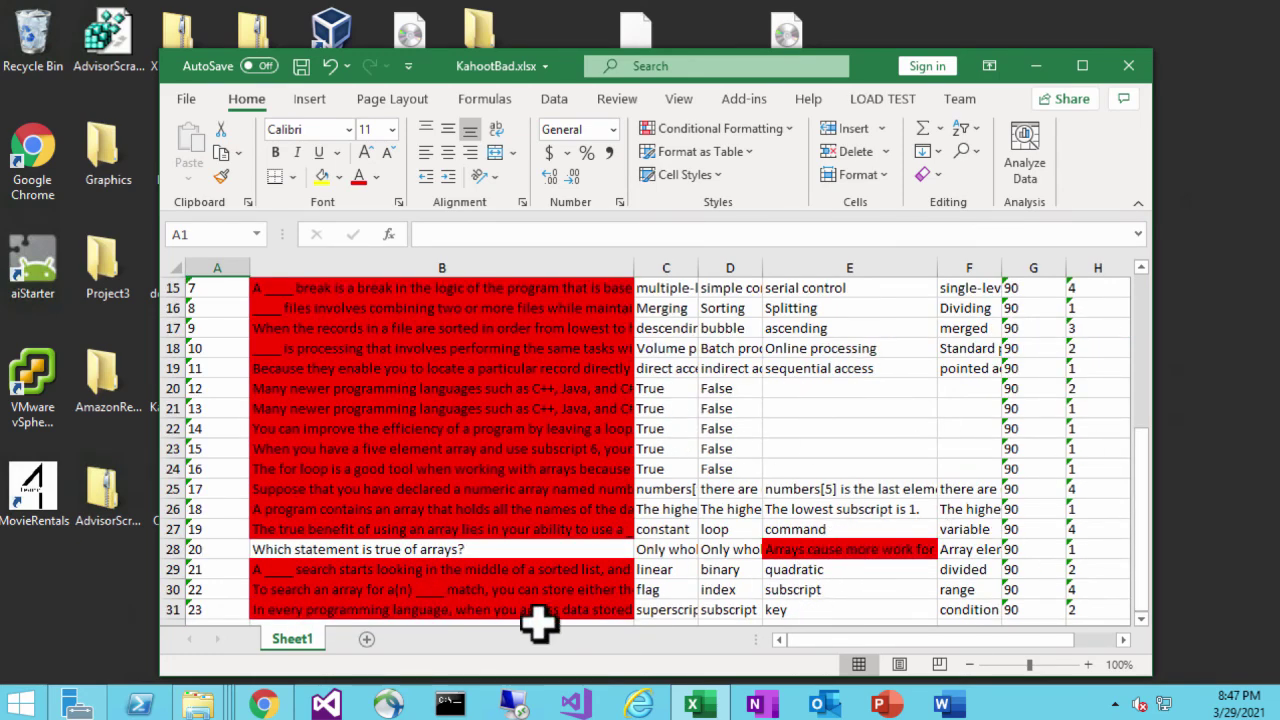
pyautogui.moveTo(1141, 500); pyautogui.dragTo(1160, 418)
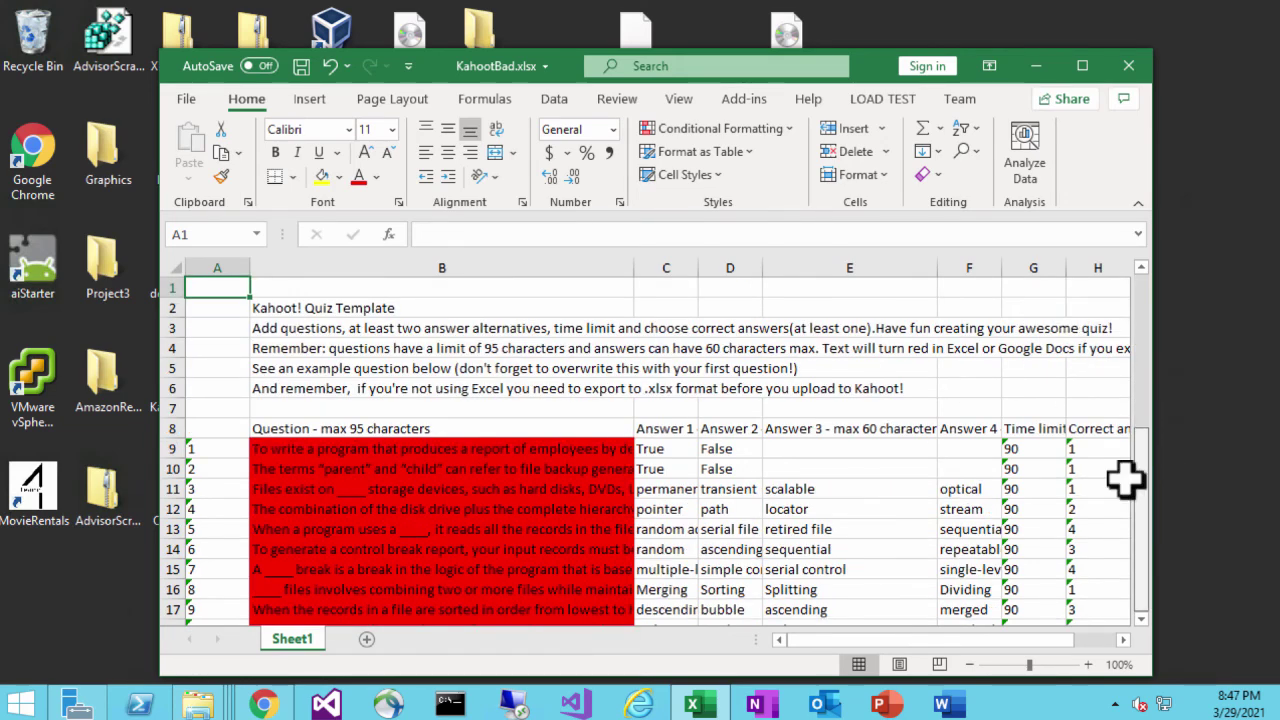
pyautogui.scroll(-5, 1000, 495)
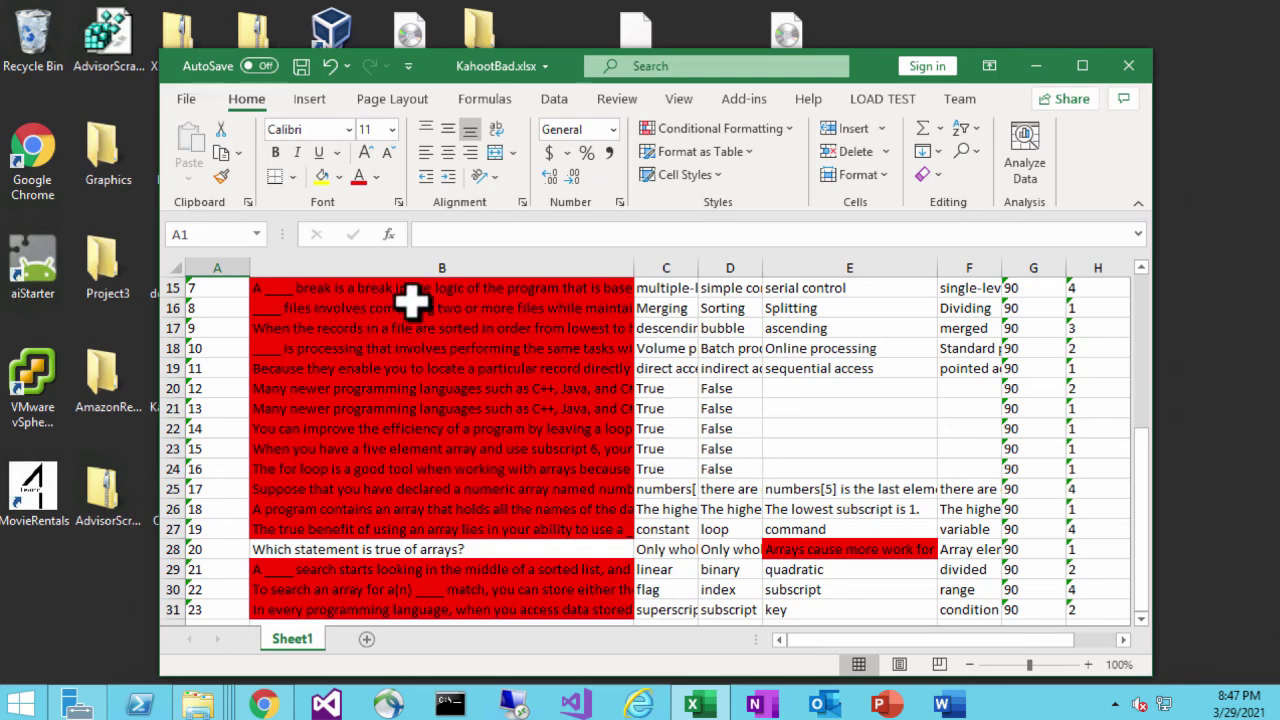
pyautogui.moveTo(1140, 470); pyautogui.dragTo(1150, 280)
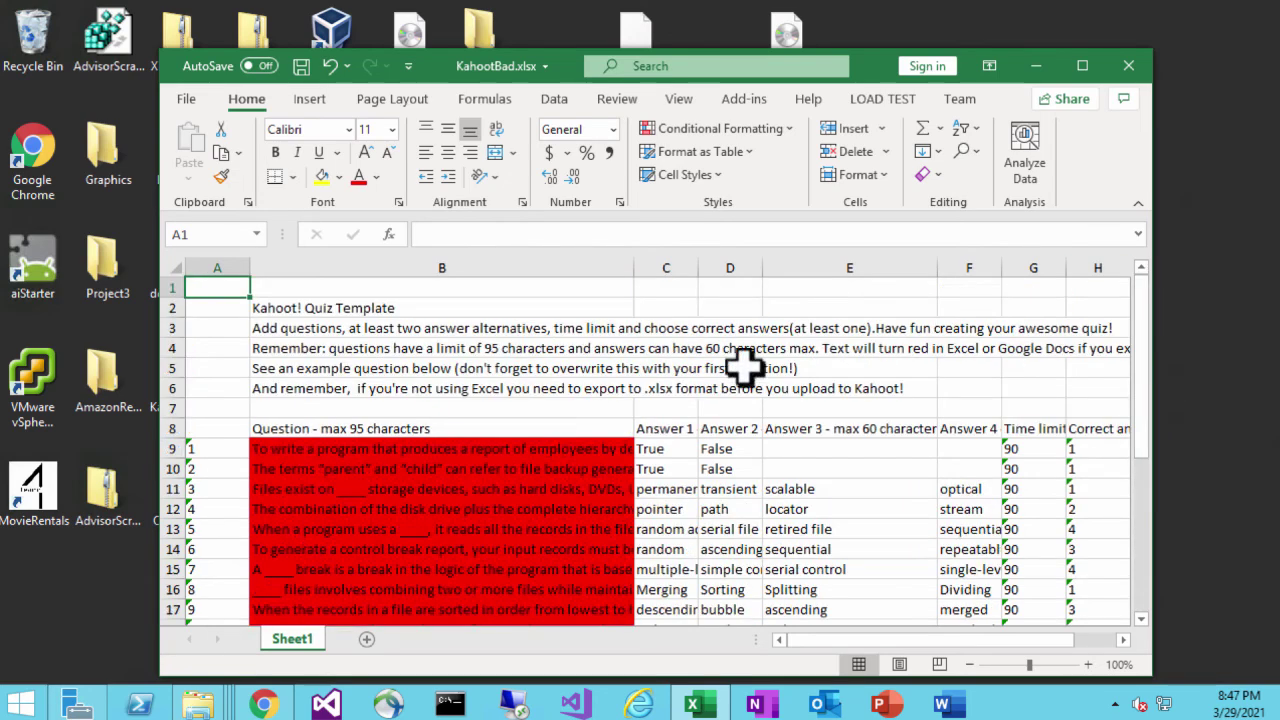
# Step: Delete the opening words of the question in cell B9
pyautogui.click(440, 448)
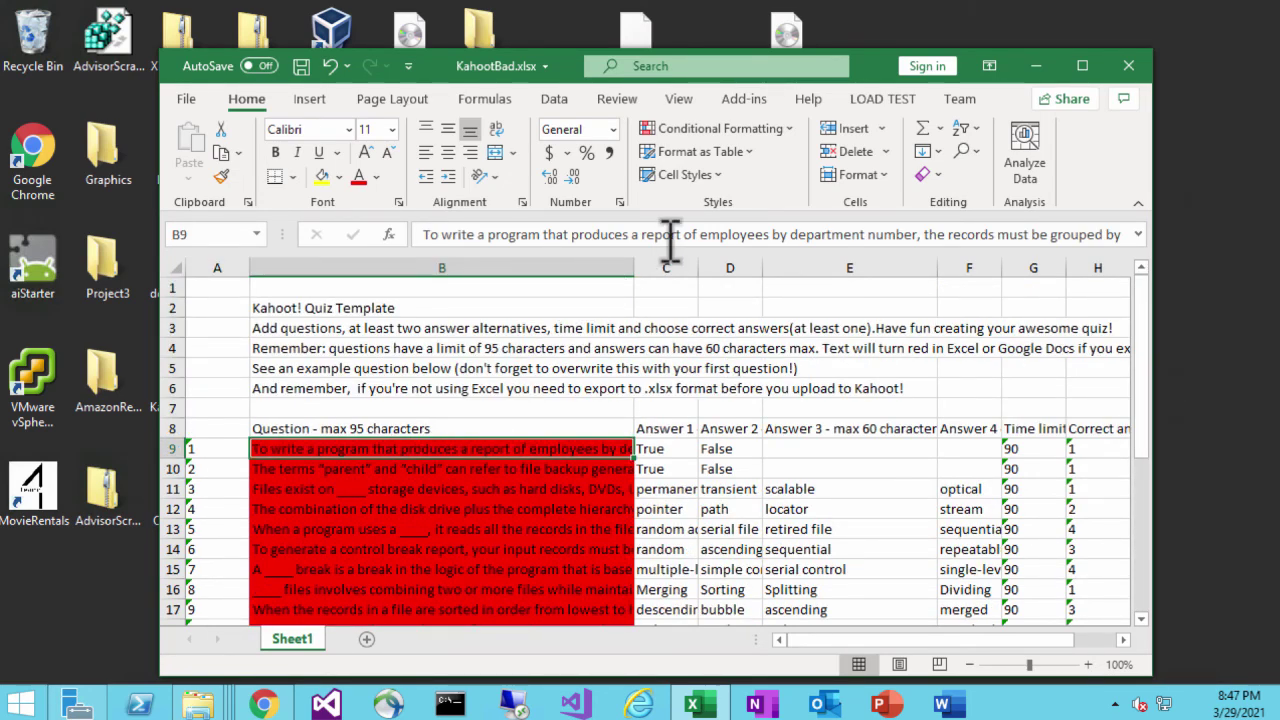
pyautogui.click(662, 235)
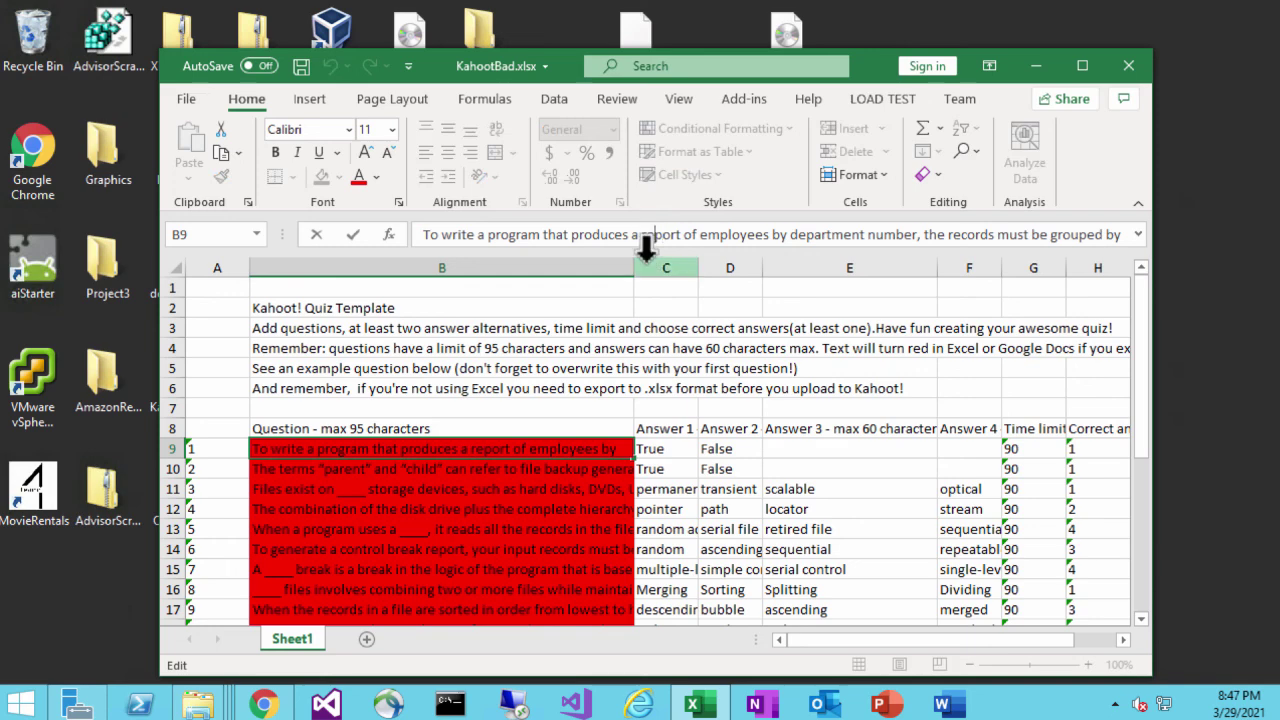
pyautogui.press('BackSpace')
pyautogui.press('BackSpace')
pyautogui.press('BackSpace')
pyautogui.press('BackSpace')
pyautogui.press('BackSpace')
pyautogui.press('BackSpace')
pyautogui.press('BackSpace')
pyautogui.press('BackSpace')
pyautogui.press('BackSpace')
pyautogui.press('BackSpace')
pyautogui.press('BackSpace')
pyautogui.press('BackSpace')
pyautogui.press('BackSpace')
pyautogui.press('BackSpace')
pyautogui.press('BackSpace')
pyautogui.press('BackSpace')
pyautogui.press('BackSpace')
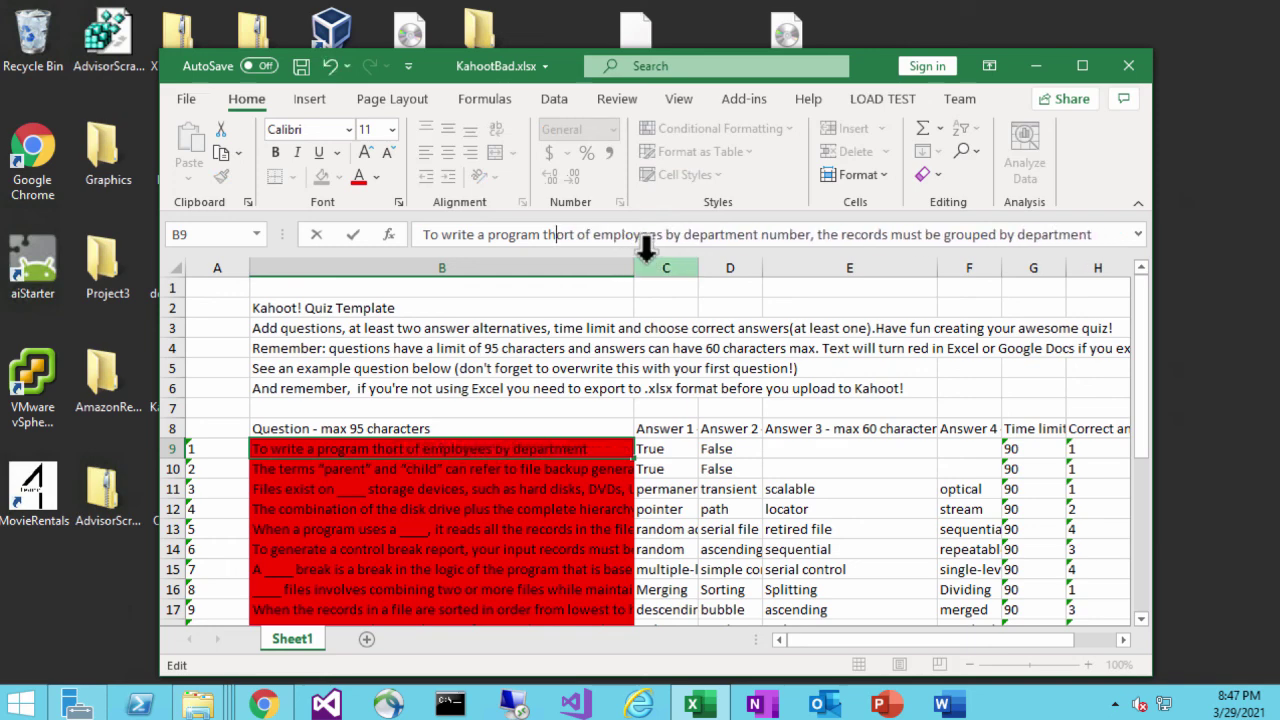
pyautogui.press('BackSpace')
pyautogui.press('BackSpace')
pyautogui.press('BackSpace')
pyautogui.press('BackSpace')
pyautogui.press('BackSpace')
pyautogui.press('BackSpace')
pyautogui.press('BackSpace')
pyautogui.press('BackSpace')
pyautogui.press('BackSpace')
pyautogui.press('BackSpace')
pyautogui.press('BackSpace')
pyautogui.press('BackSpace')
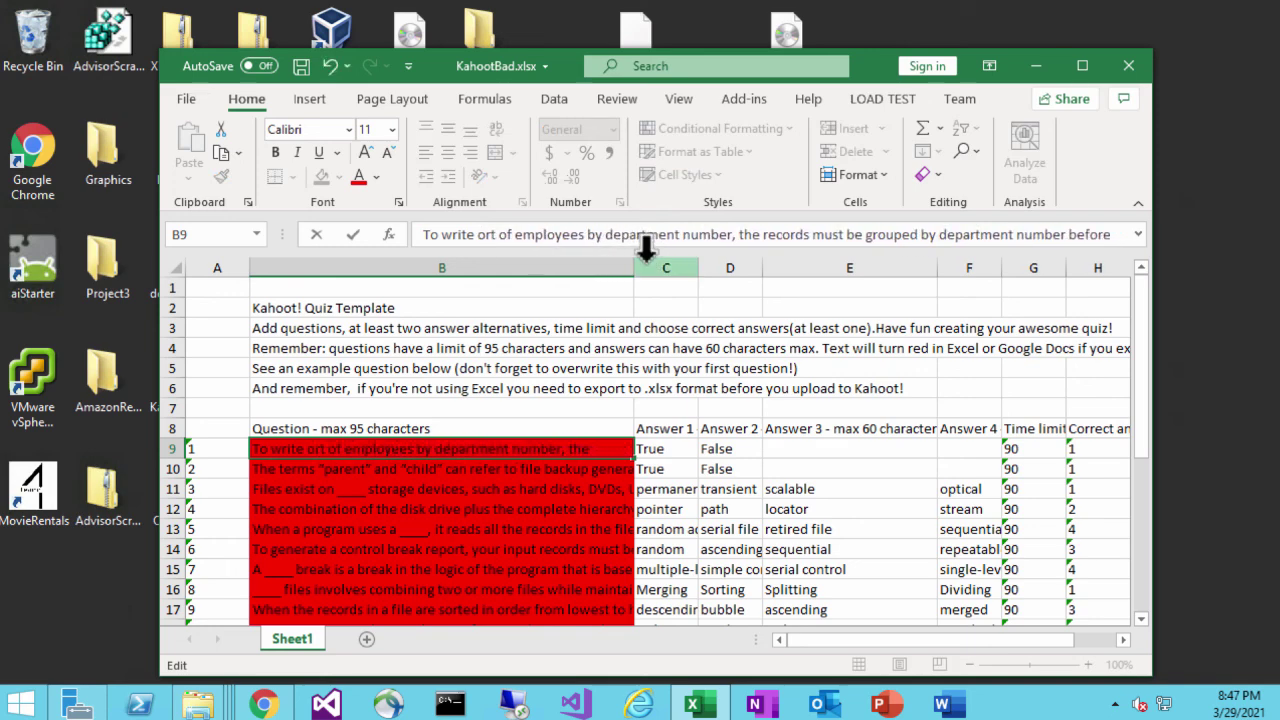
pyautogui.press('BackSpace')
pyautogui.press('BackSpace')
pyautogui.press('BackSpace')
pyautogui.press('BackSpace')
pyautogui.press('BackSpace')
pyautogui.press('BackSpace')
pyautogui.press('BackSpace')
pyautogui.press('BackSpace')
pyautogui.press('BackSpace')
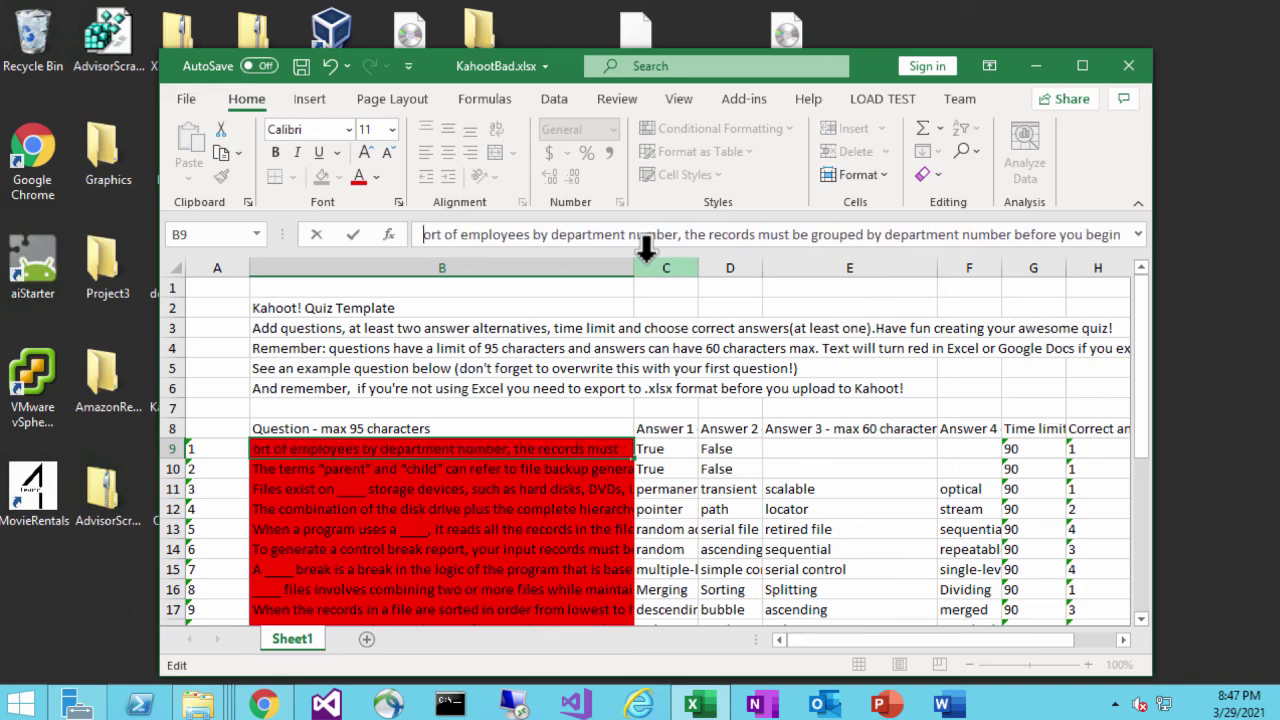
pyautogui.press('Return')
# Step: Trim B10's question so it starts 'ut they are also used…'
pyautogui.click(852, 234)
pyautogui.hotkey('shift', 'Home')
pyautogui.press('BackSpace')
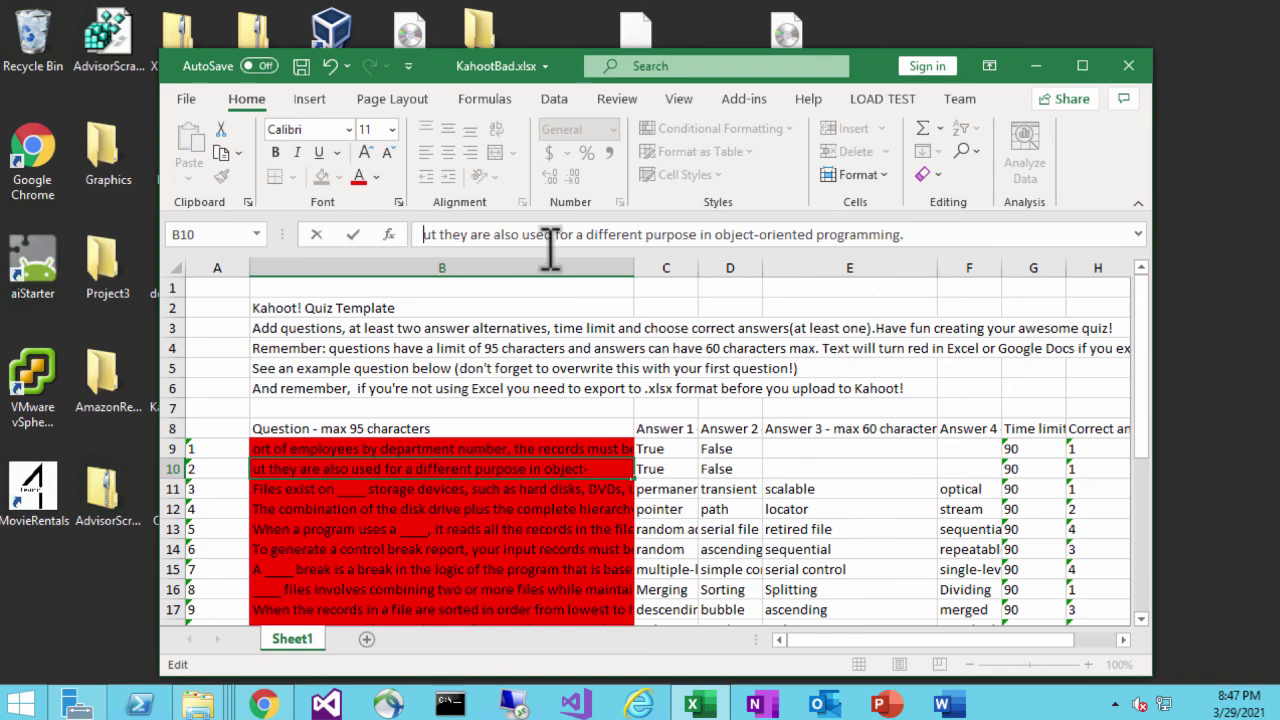
pyautogui.press('Return')
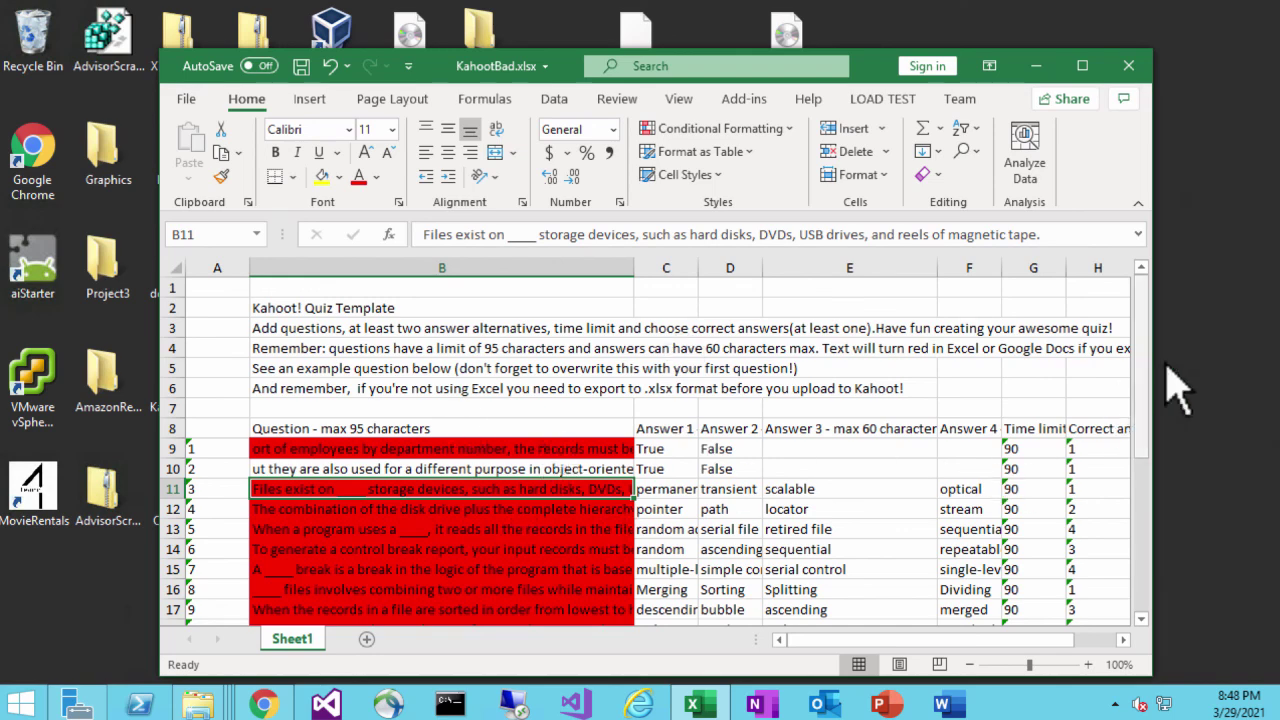
pyautogui.scroll(-5, 1143, 586)
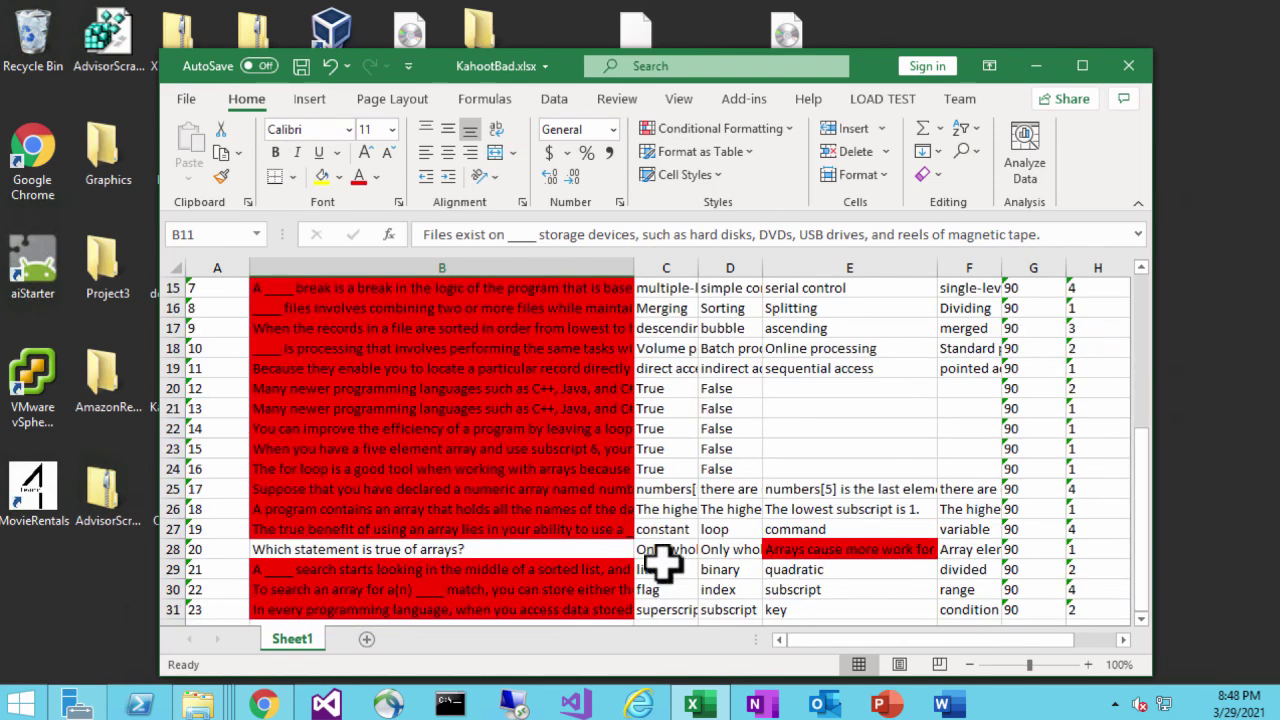